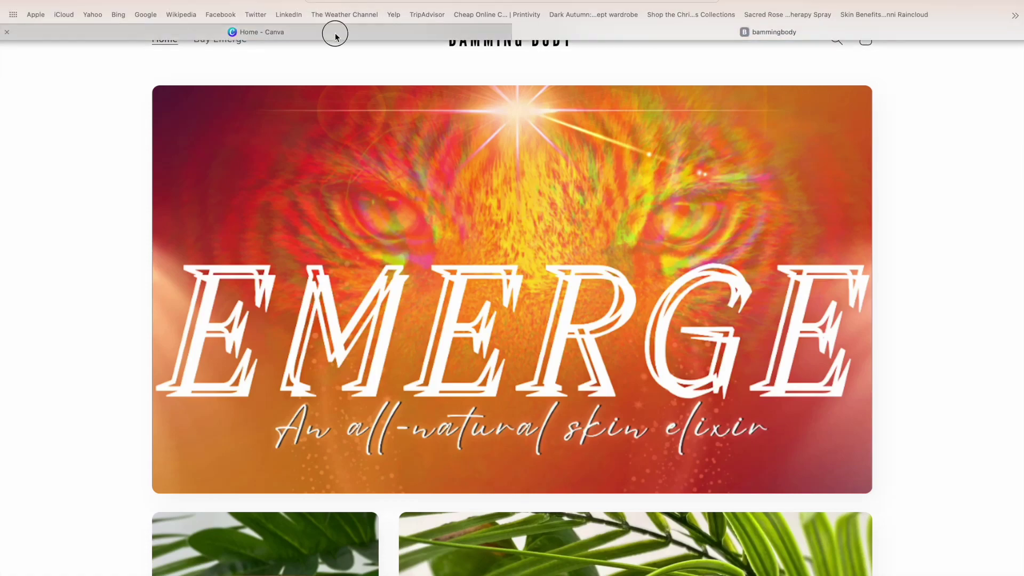
Switch to the Canva home tab and show the Videos category
click(335, 36)
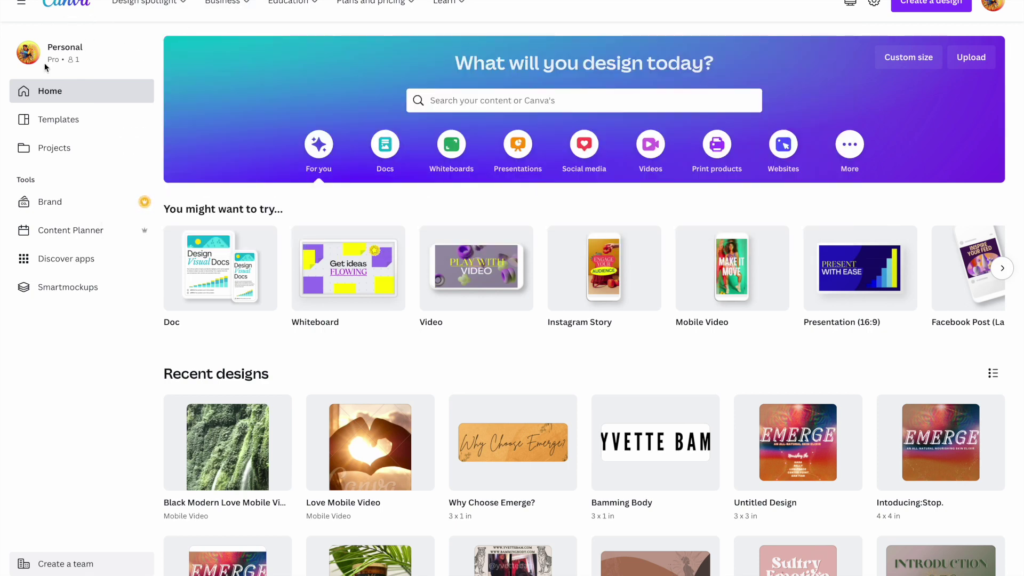
click(62, 60)
Create a blank Mobile Video design from the Videos category, then open a new browser tab
click(650, 149)
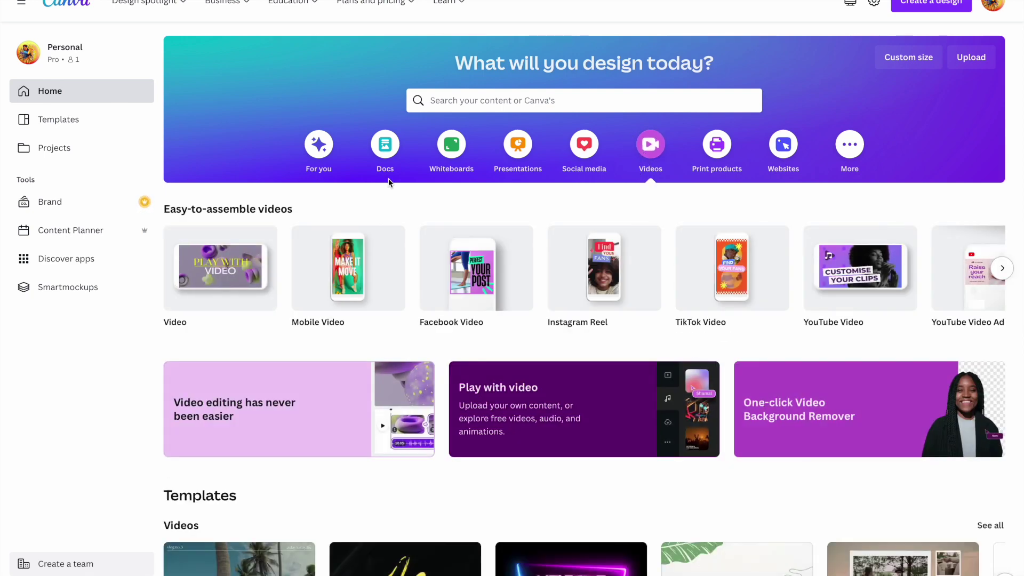
mouse_move(517, 2)
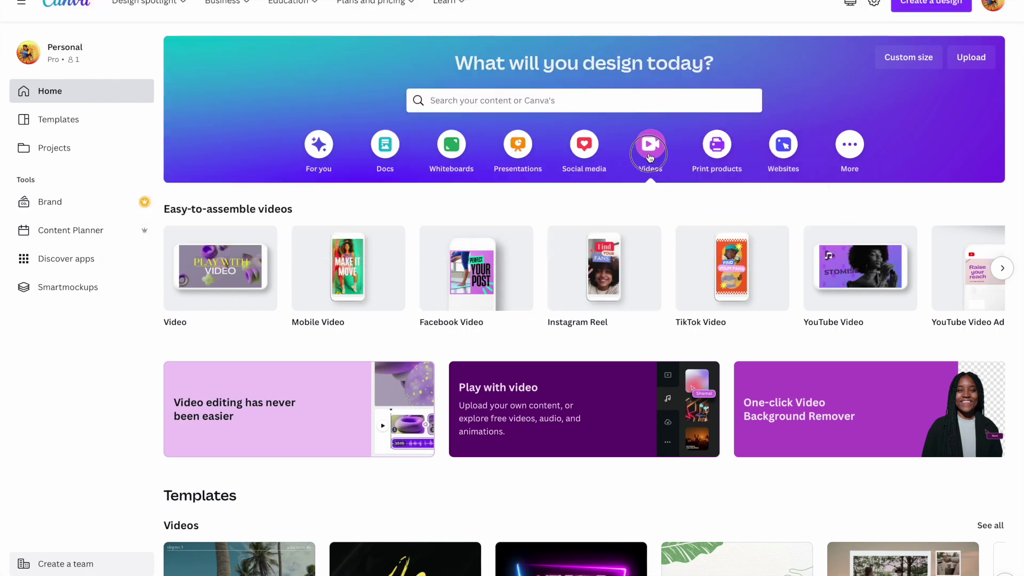
mouse_move(612, 347)
mouse_move(346, 300)
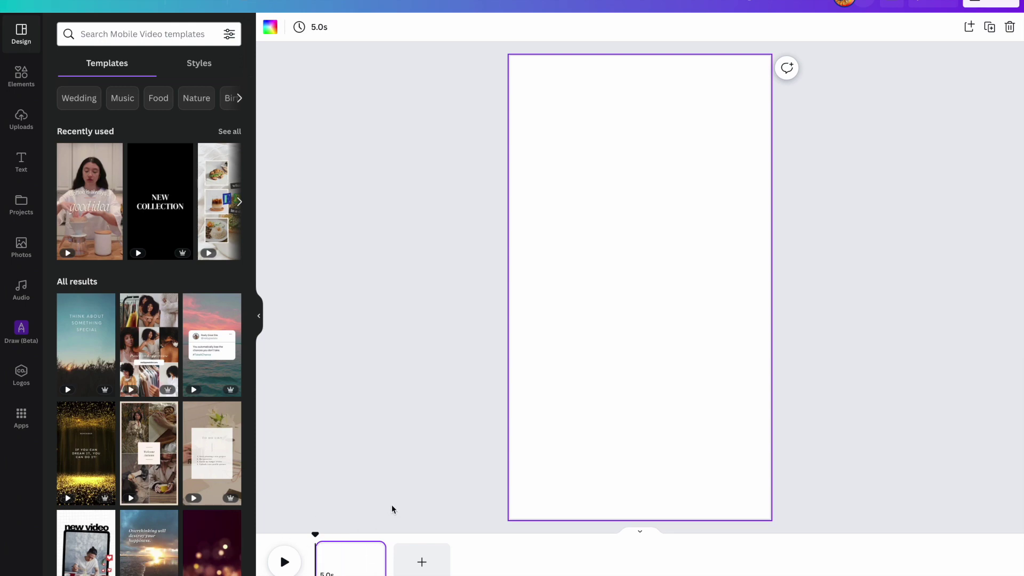
key(super+t)
Load and skim the Mind Movies homepage, then return to the untitled Mobile Video design
text(MINDMOVIE)
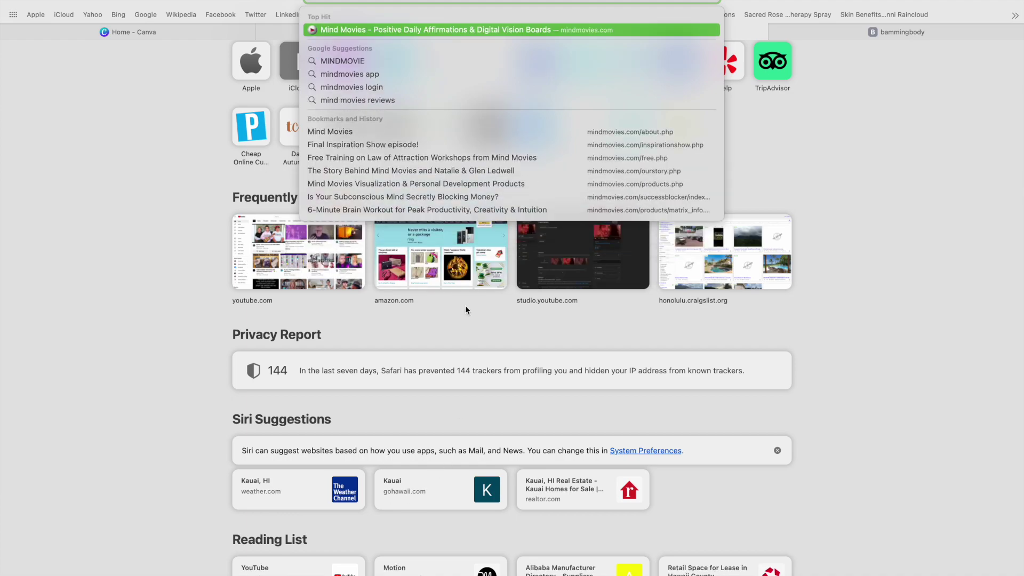
key(Return)
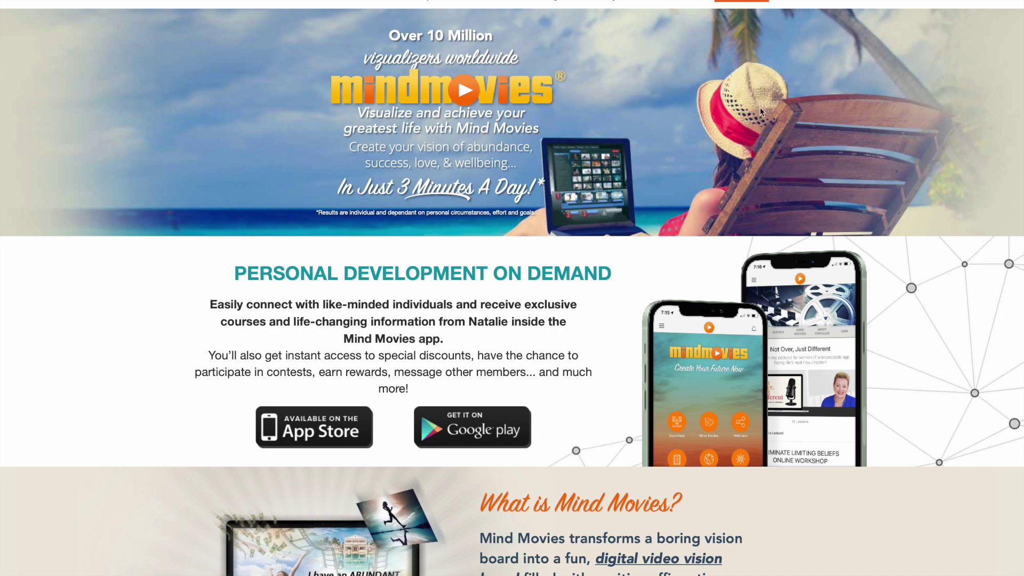
scroll(571, 369, down, 15)
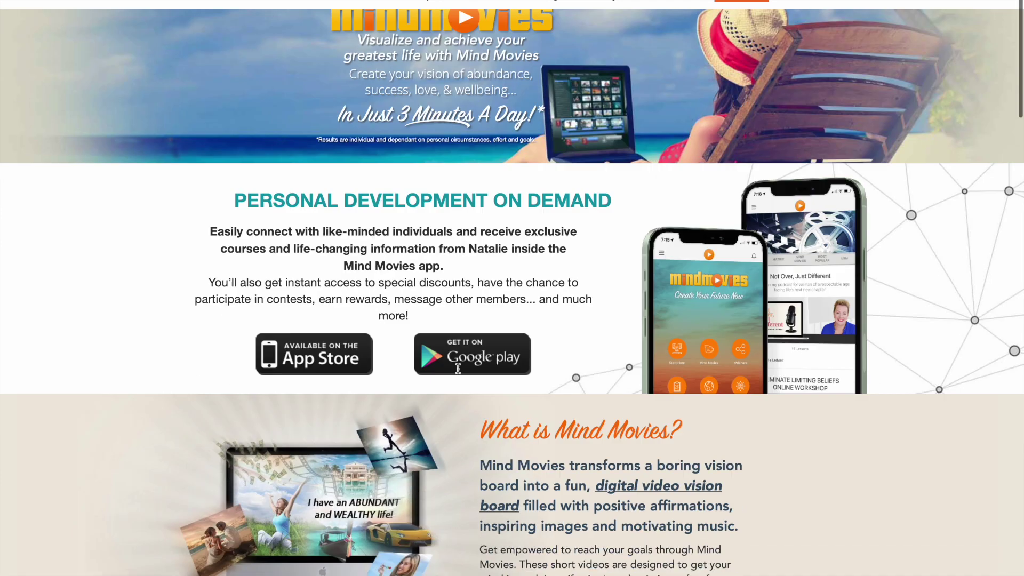
scroll(457, 369, up, 9)
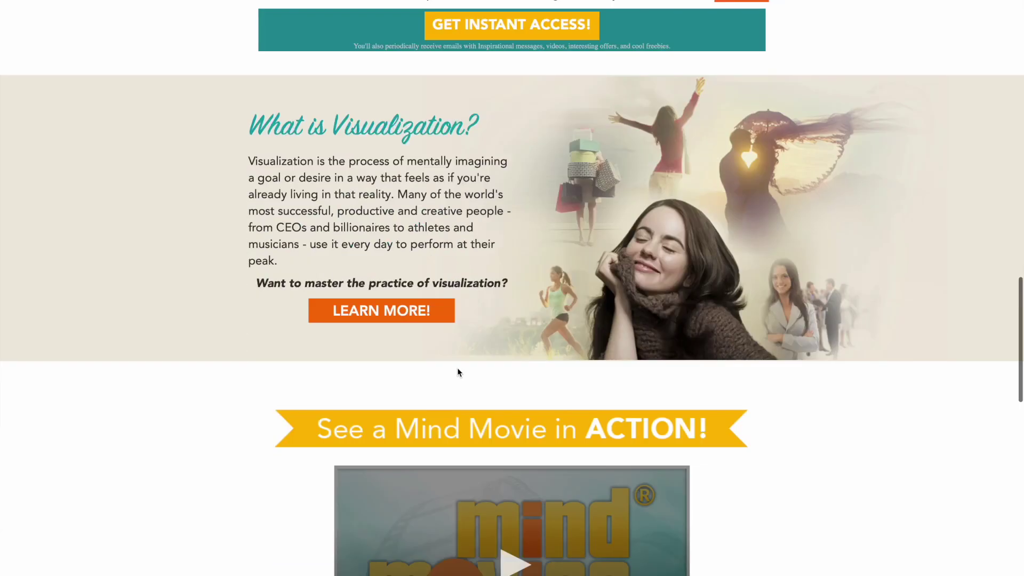
scroll(457, 369, down, 6)
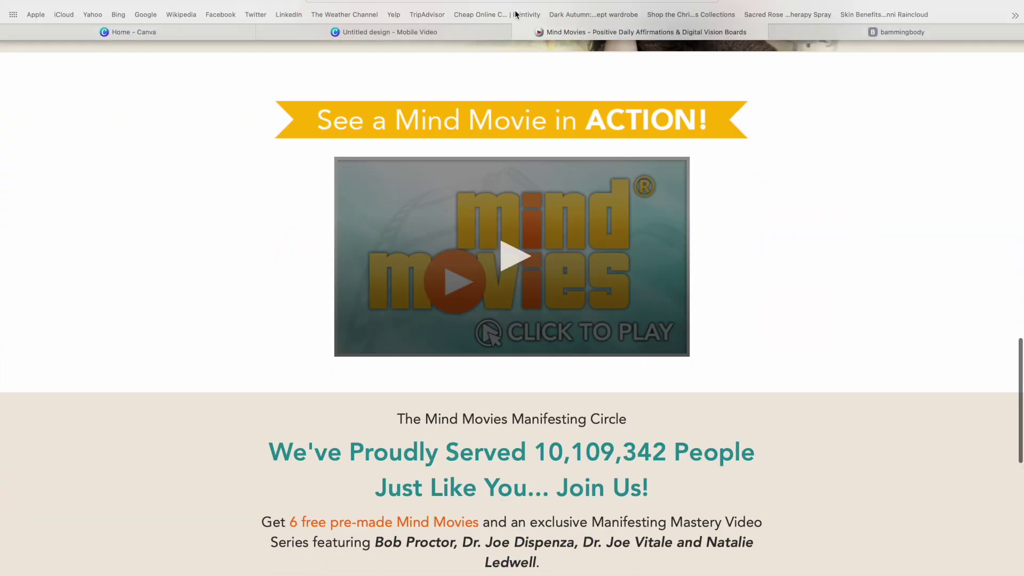
click(465, 27)
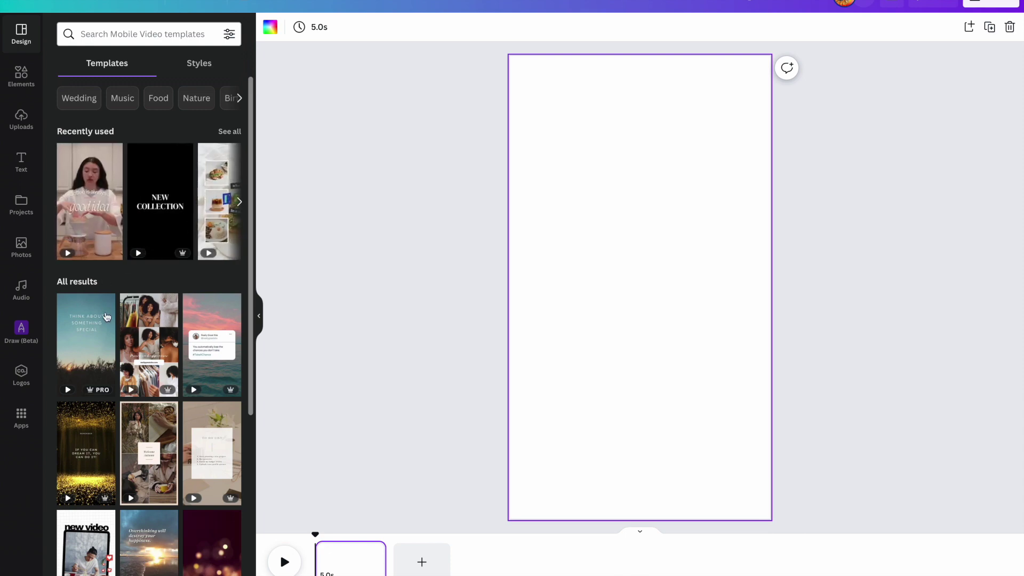
scroll(154, 562, down, 8)
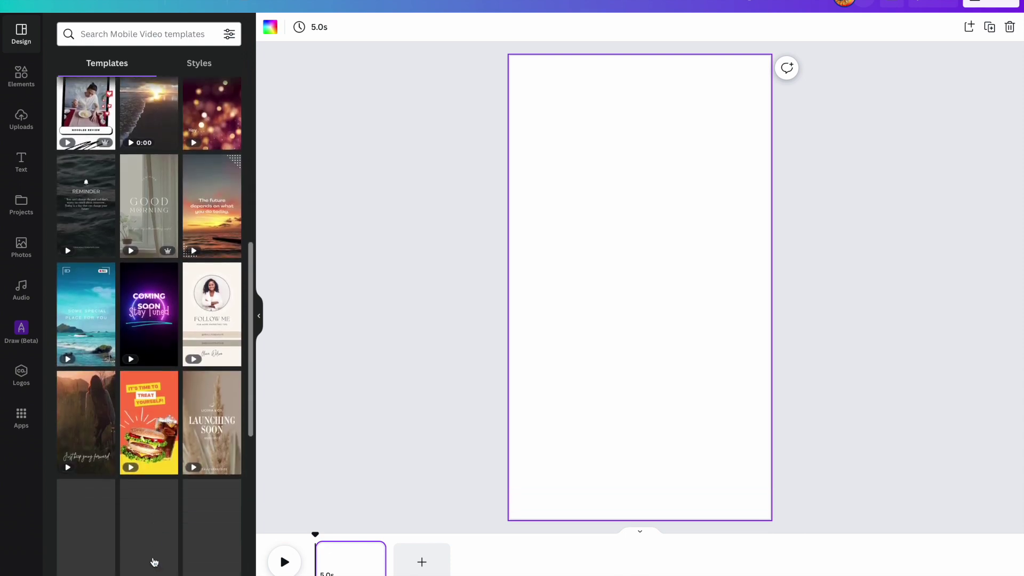
scroll(154, 562, down, 5)
scroll(153, 560, up, 10)
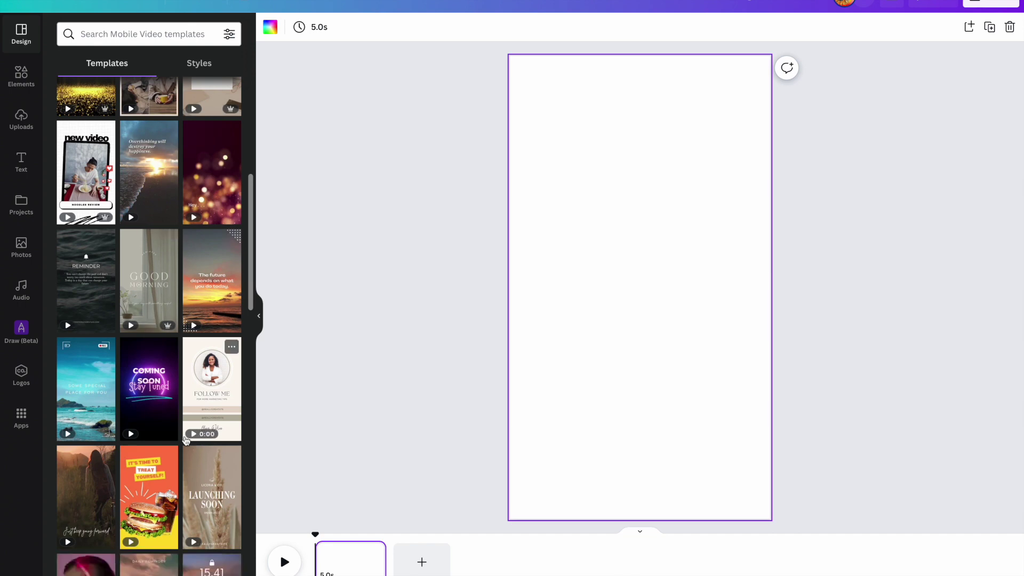
scroll(186, 347, up, 7)
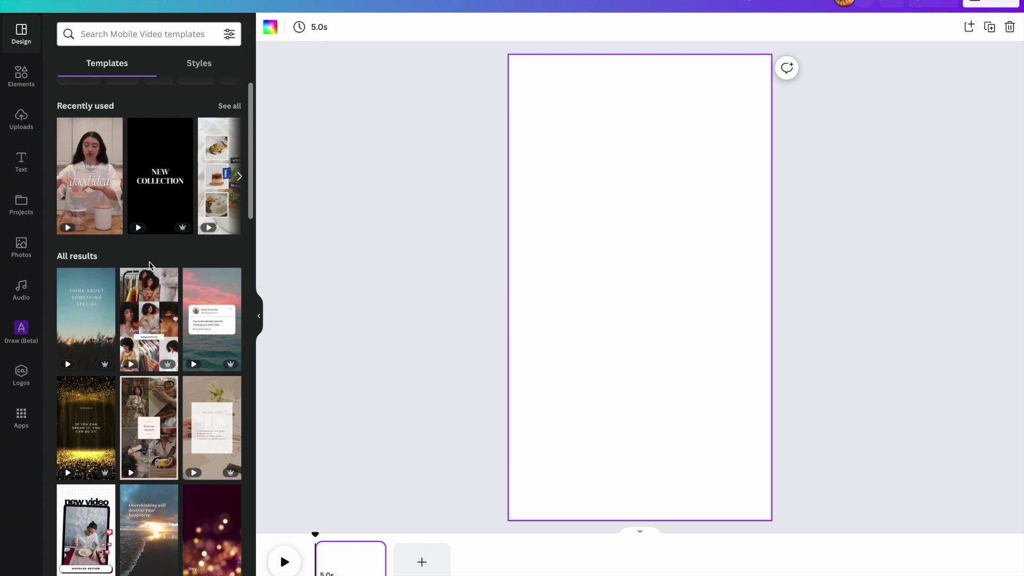
scroll(149, 265, down, 10)
scroll(149, 265, up, 4)
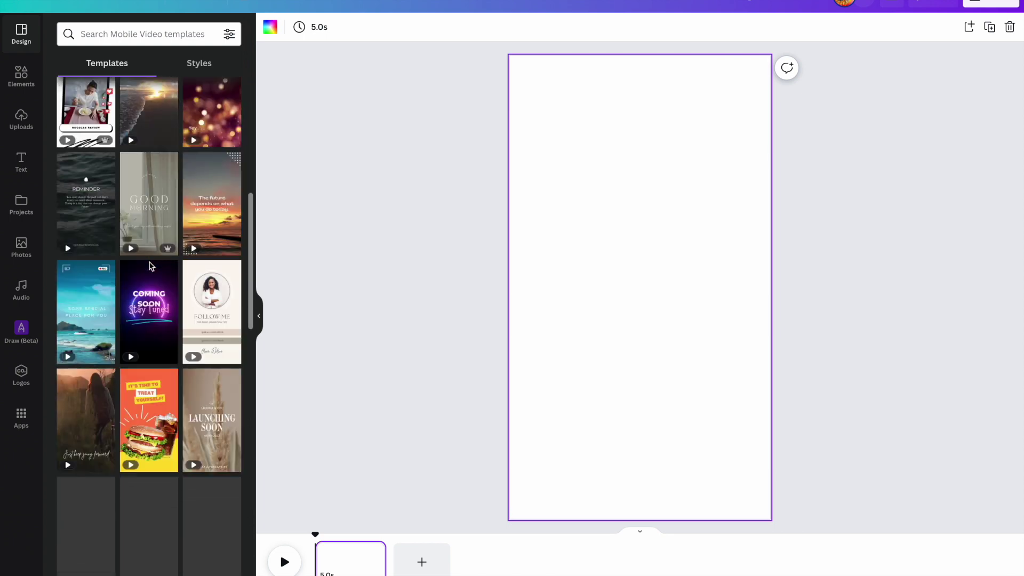
scroll(153, 368, up, 7)
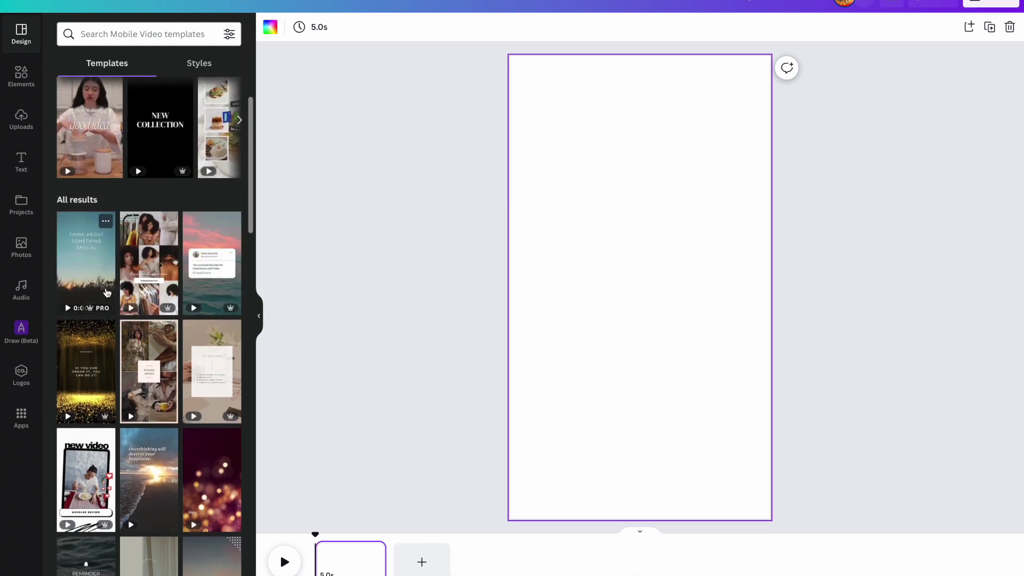
scroll(199, 422, down, 6)
scroll(199, 423, down, 2)
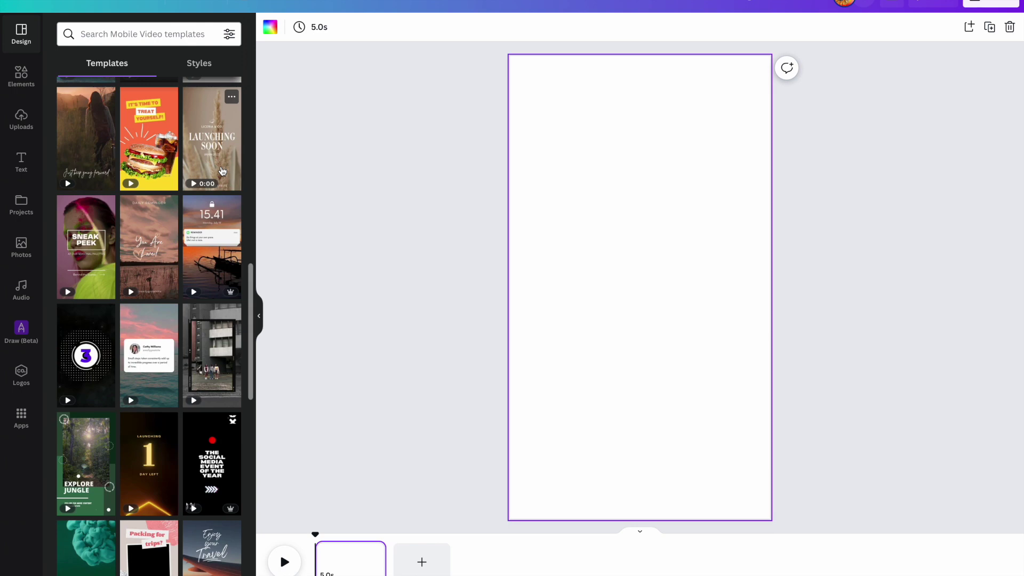
Apply the LAUNCHING SOON template to page one, preview it, and trim the clip slightly
click(224, 131)
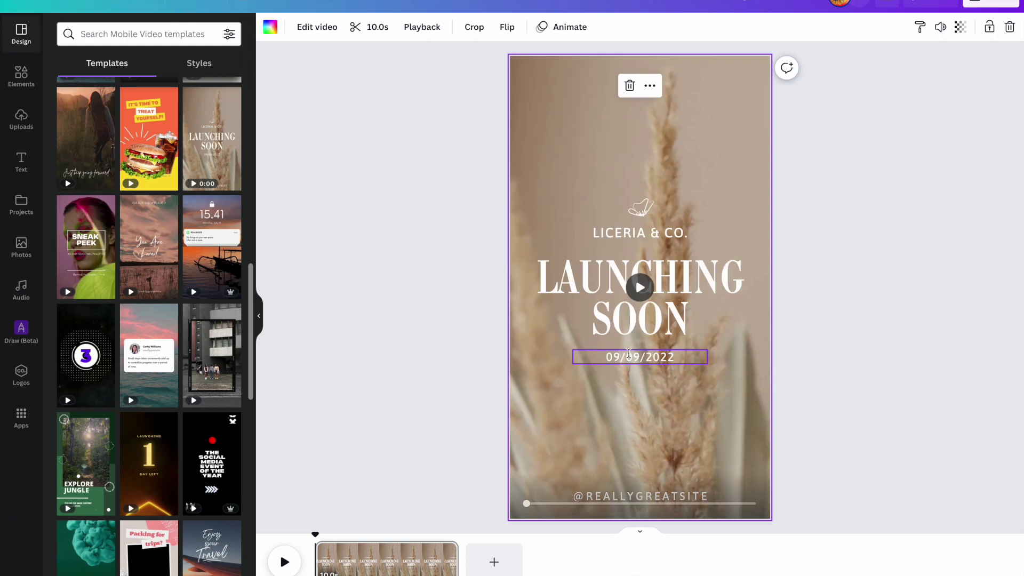
click(640, 288)
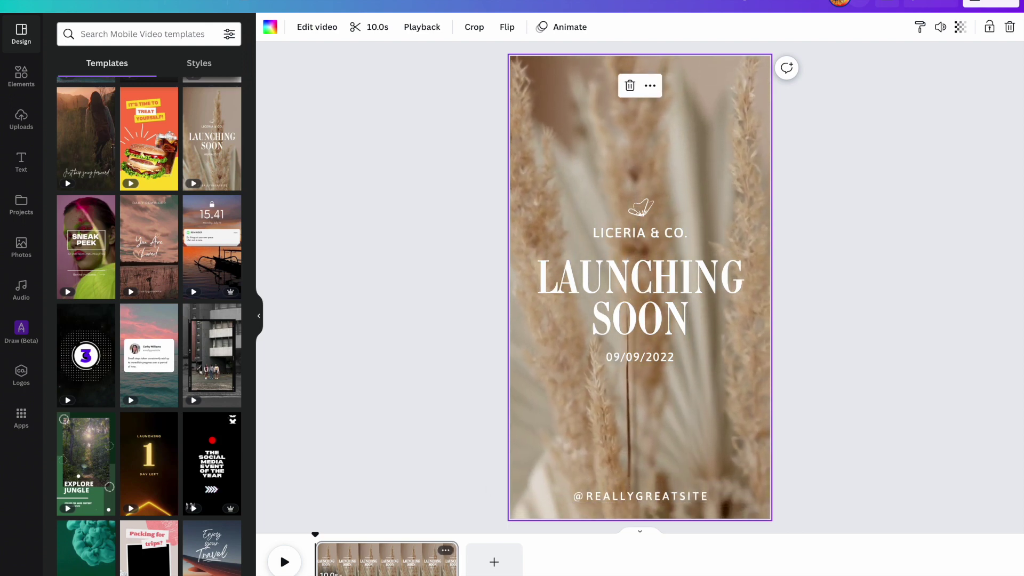
mouse_move(457, 565)
mouse_down()
mouse_move(544, 560)
mouse_move(367, 563)
mouse_move(452, 564)
mouse_up()
Add a new page and apply the Explore Jungle template to it
click(486, 561)
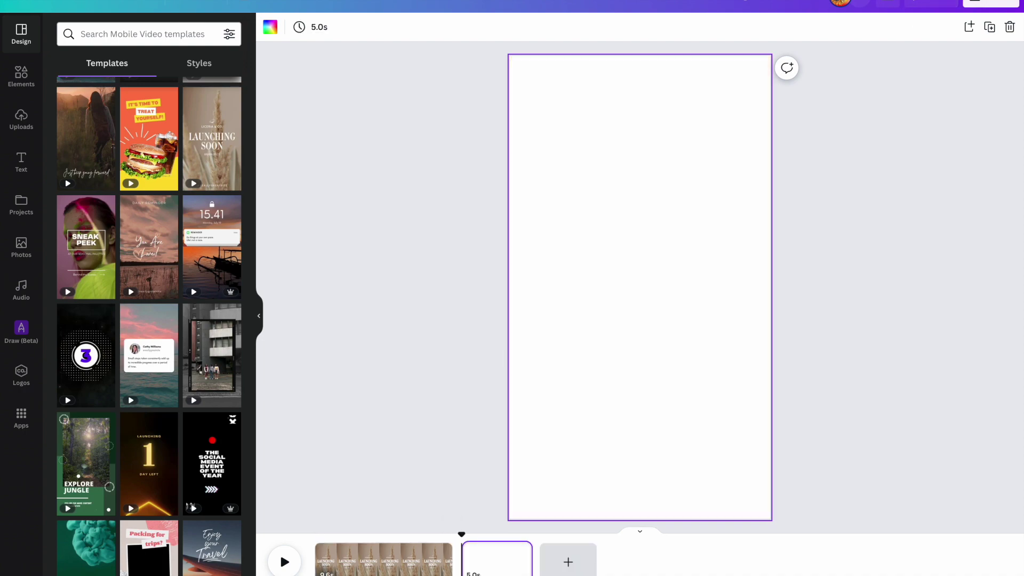
scroll(132, 419, down, 2)
scroll(132, 419, down, 5)
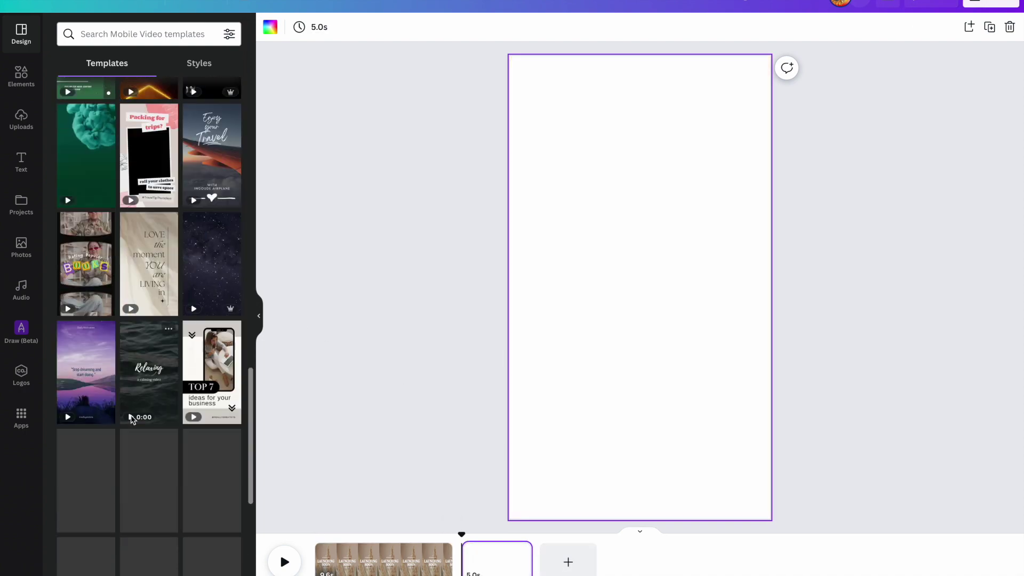
scroll(93, 213, up, 3)
click(91, 193)
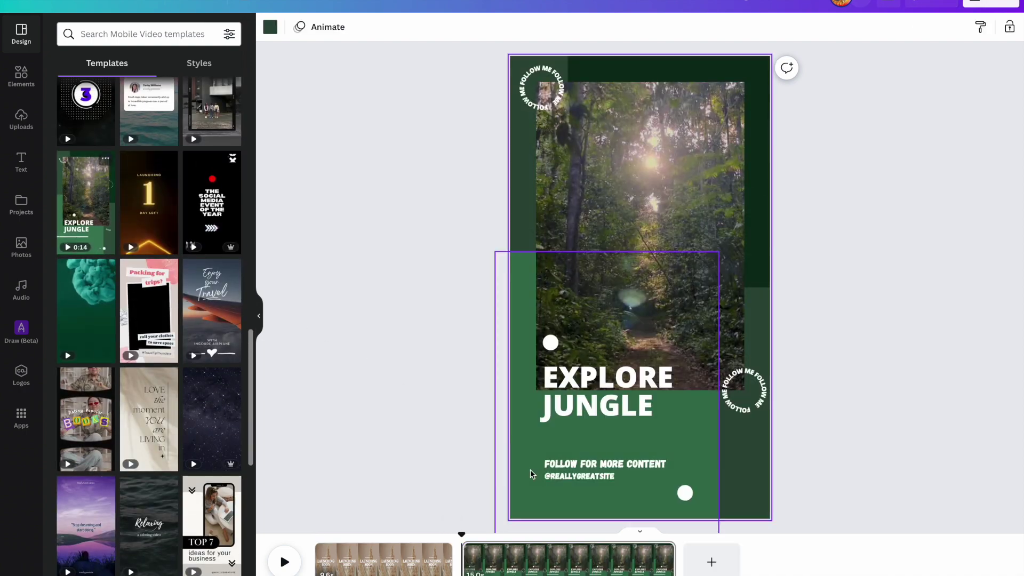
Add another page with the moonlit 'Believe in the magic of the season' template
click(701, 555)
scroll(177, 411, down, 8)
scroll(178, 411, down, 4)
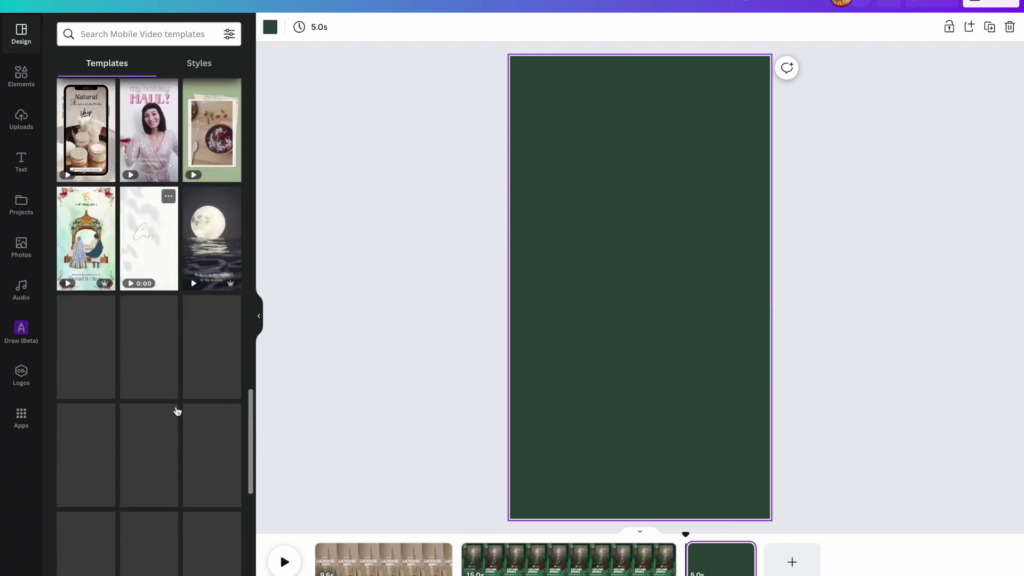
click(226, 188)
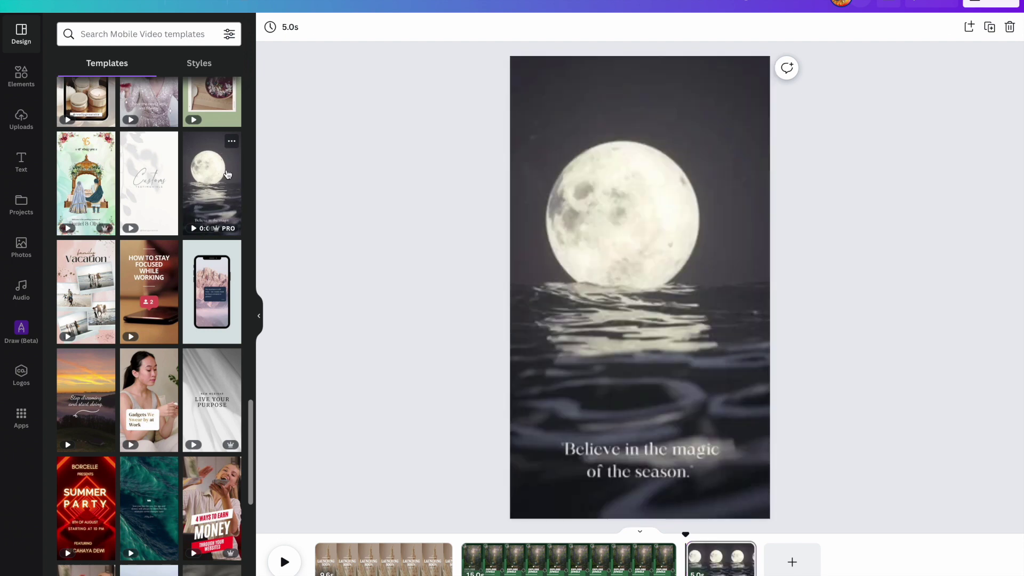
Delete the Explore Jungle page and add a blank page after the moon page
click(598, 534)
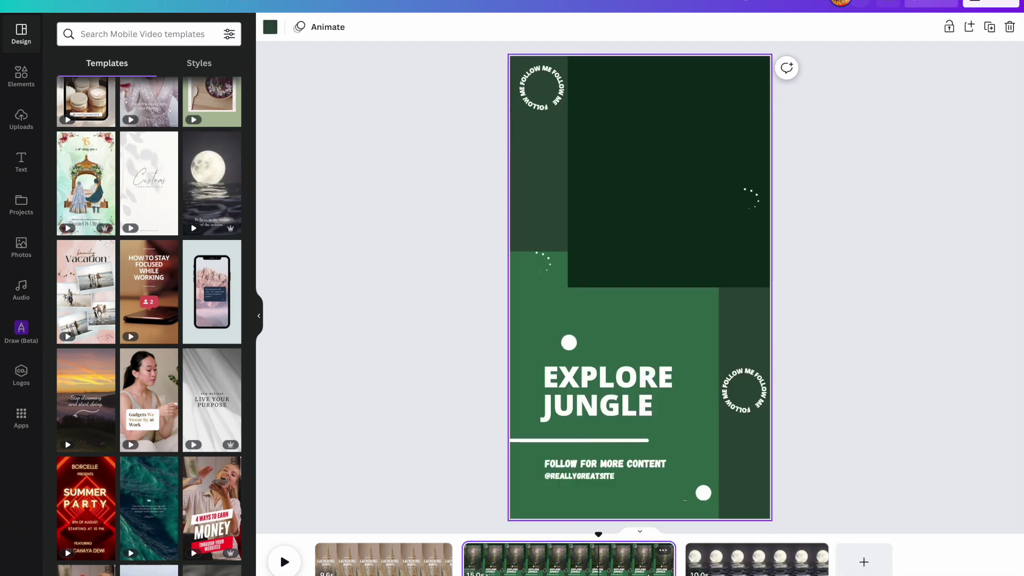
right_click(642, 557)
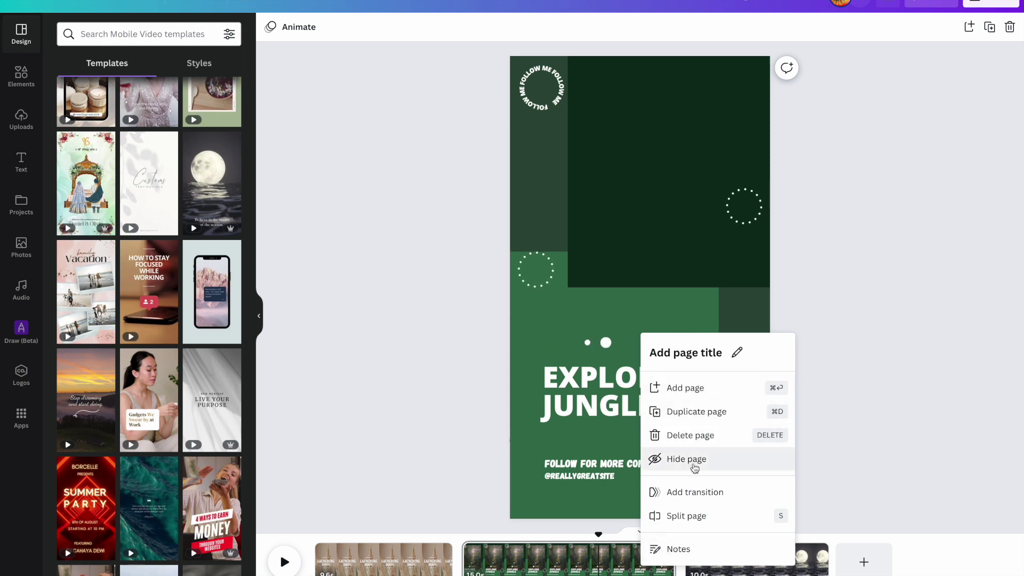
click(705, 444)
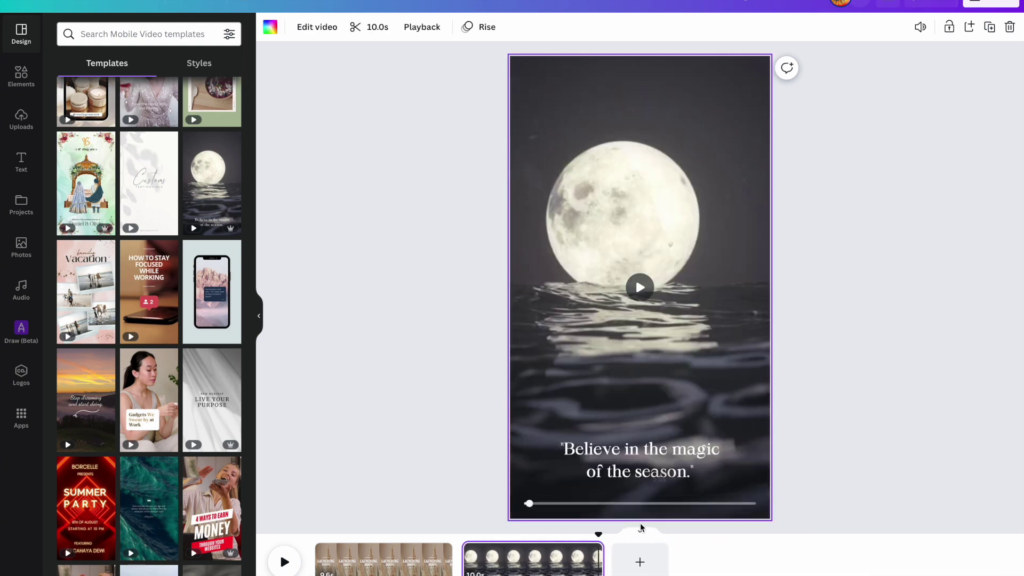
click(641, 560)
scroll(187, 442, down, 5)
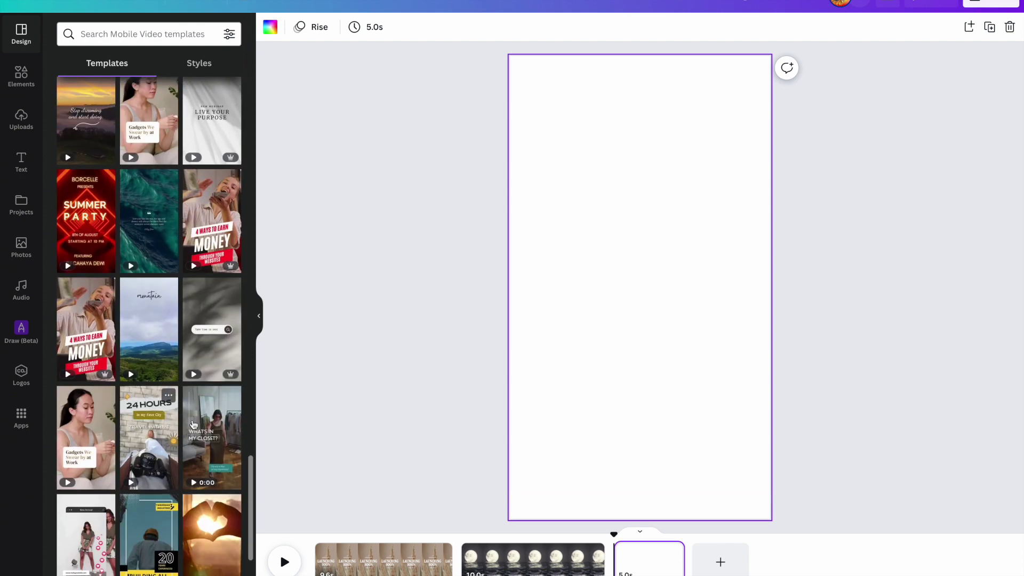
scroll(233, 459, down, 4)
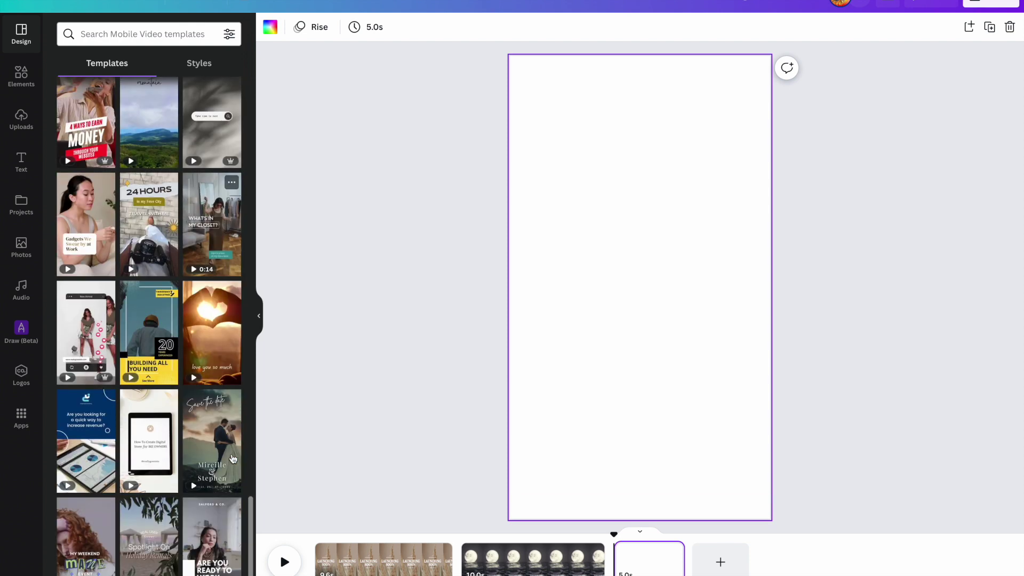
click(212, 224)
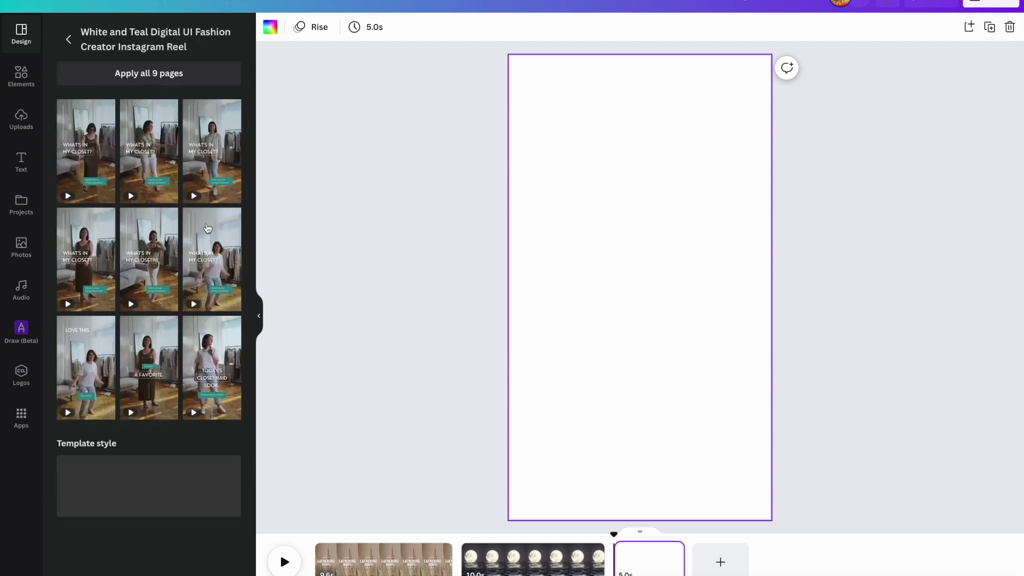
Apply the 'What's in my closet?' design, then add a page with the tablet mockup design
click(85, 151)
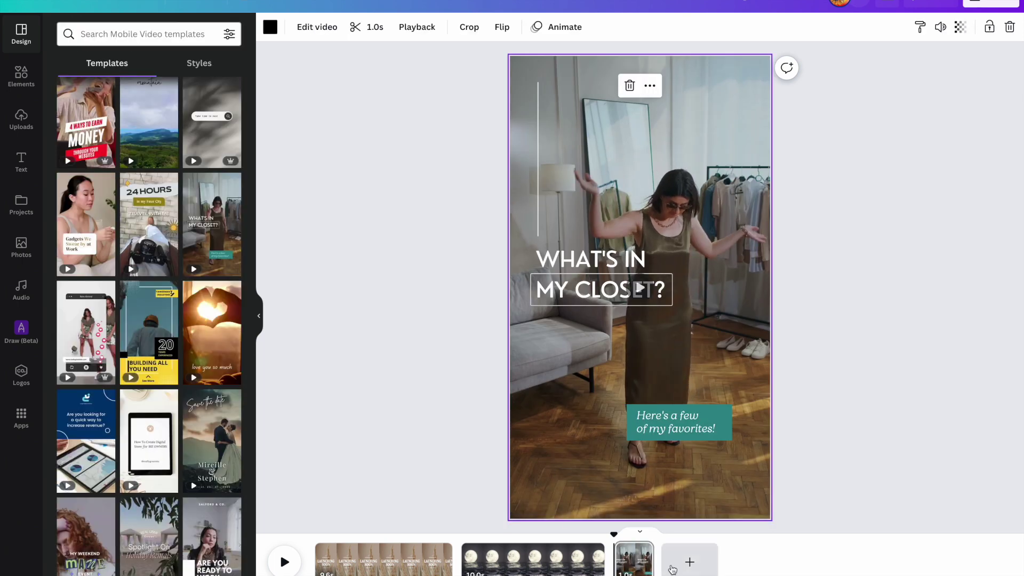
click(660, 566)
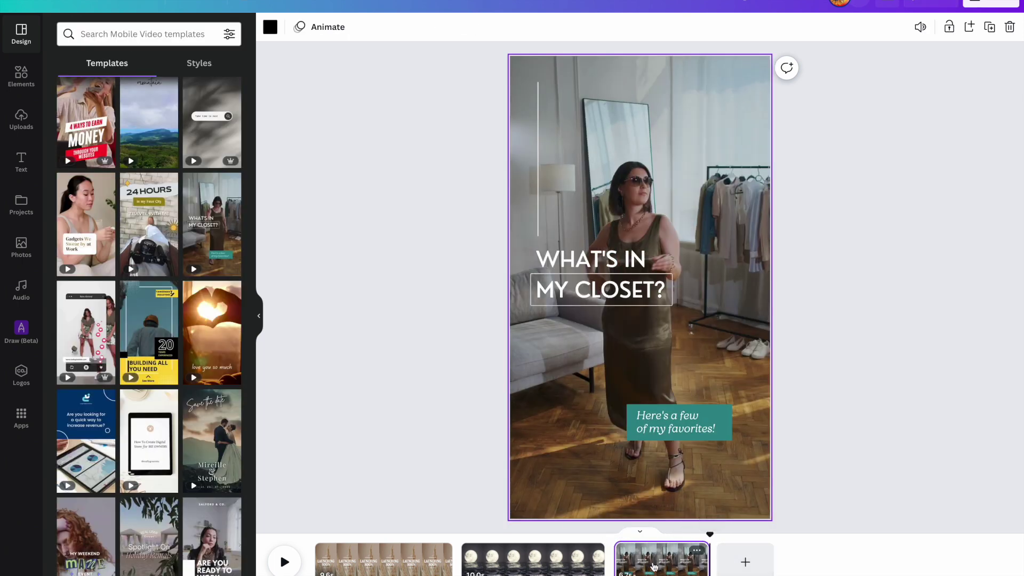
click(745, 561)
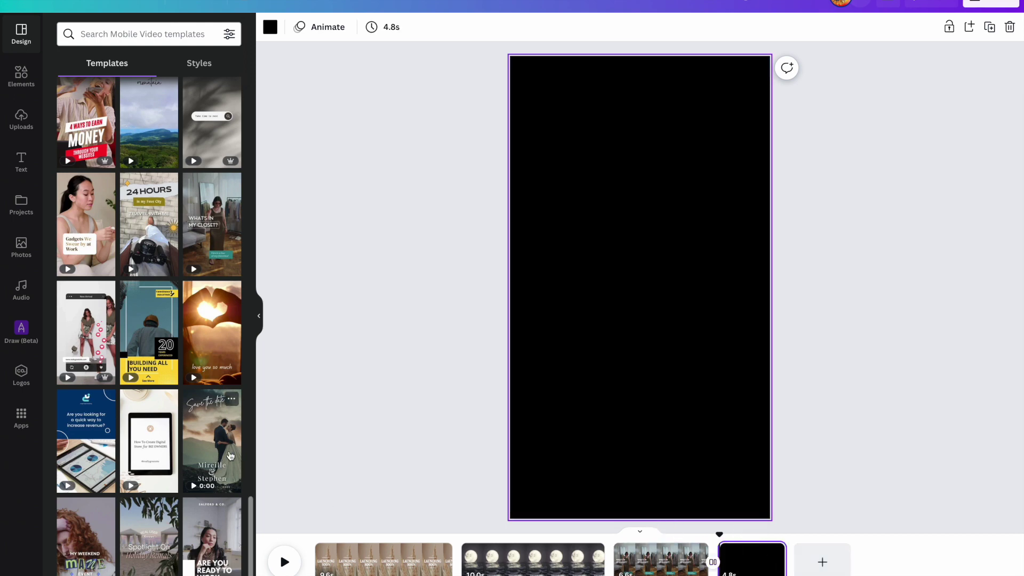
scroll(230, 455, down, 3)
click(151, 343)
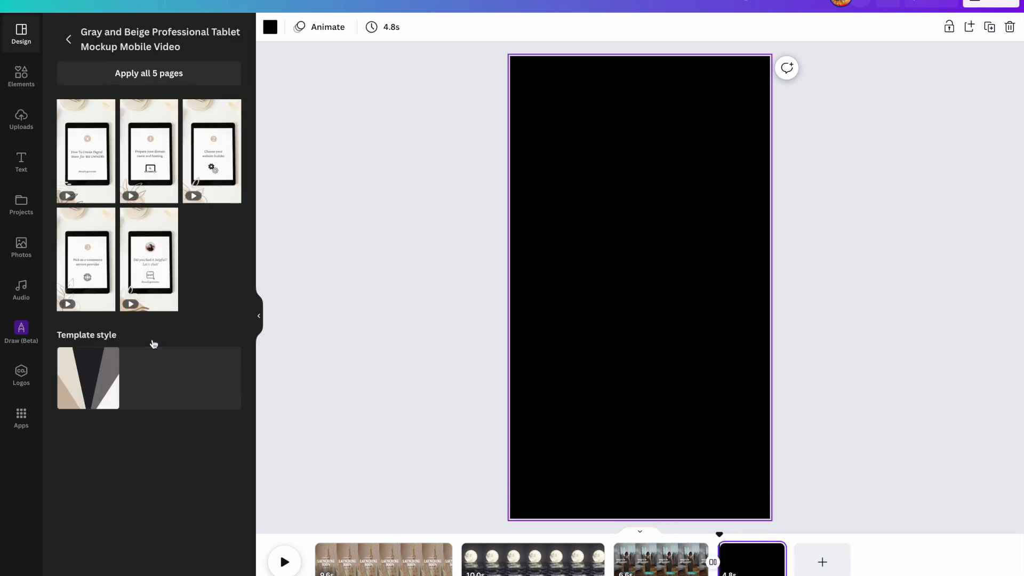
click(103, 184)
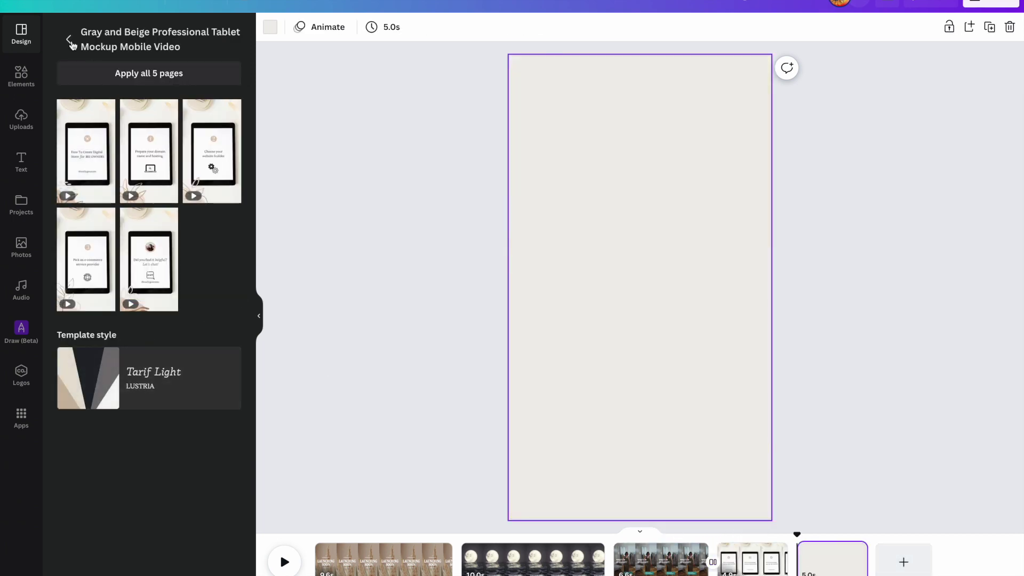
Apply the 'Live in the moment' design, then jump back to the start of the video
click(69, 40)
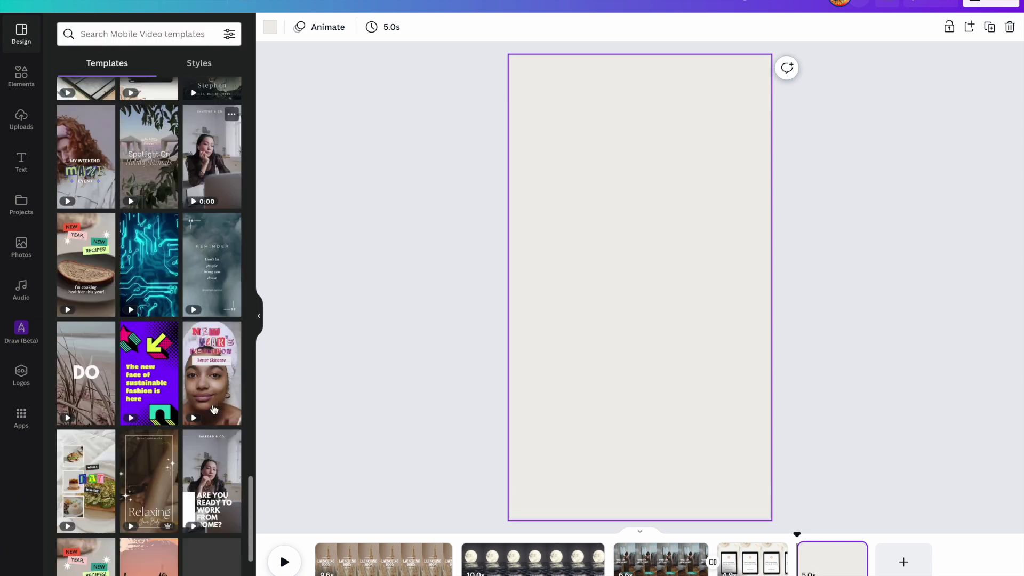
scroll(214, 410, down, 2)
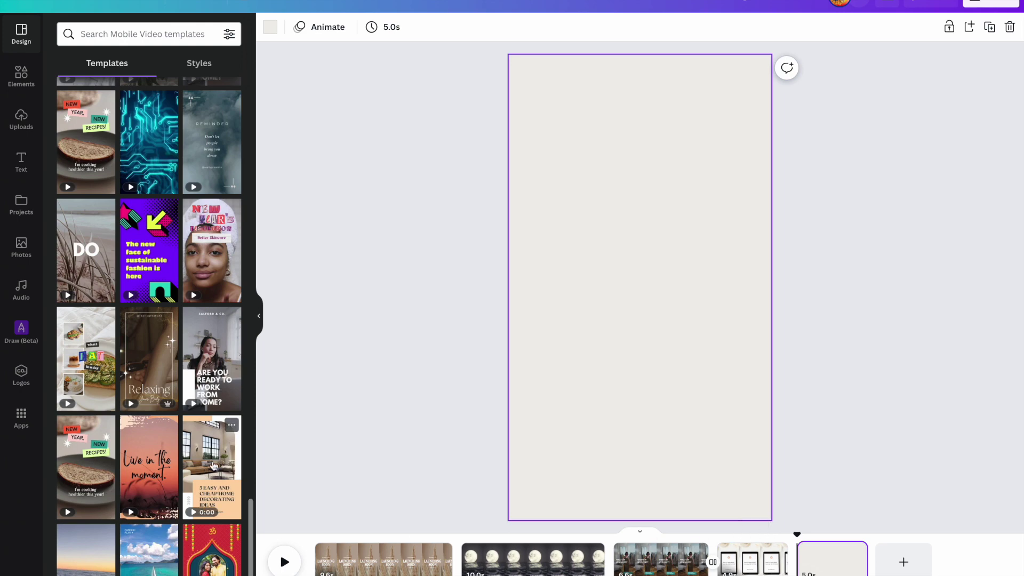
click(165, 470)
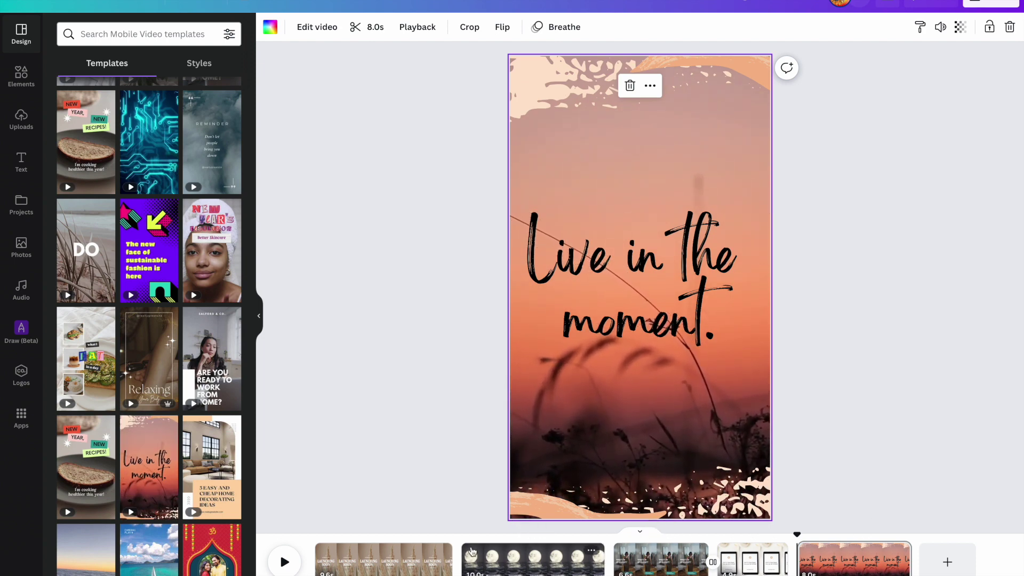
click(422, 553)
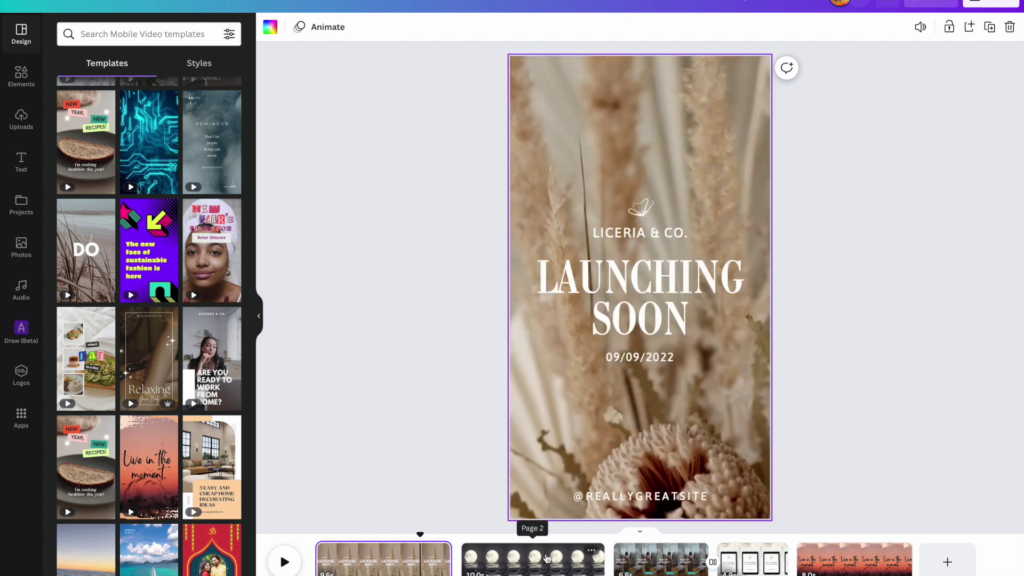
click(546, 558)
Review pages two to five, then return to page one and select its LAUNCHING SOON heading
click(690, 561)
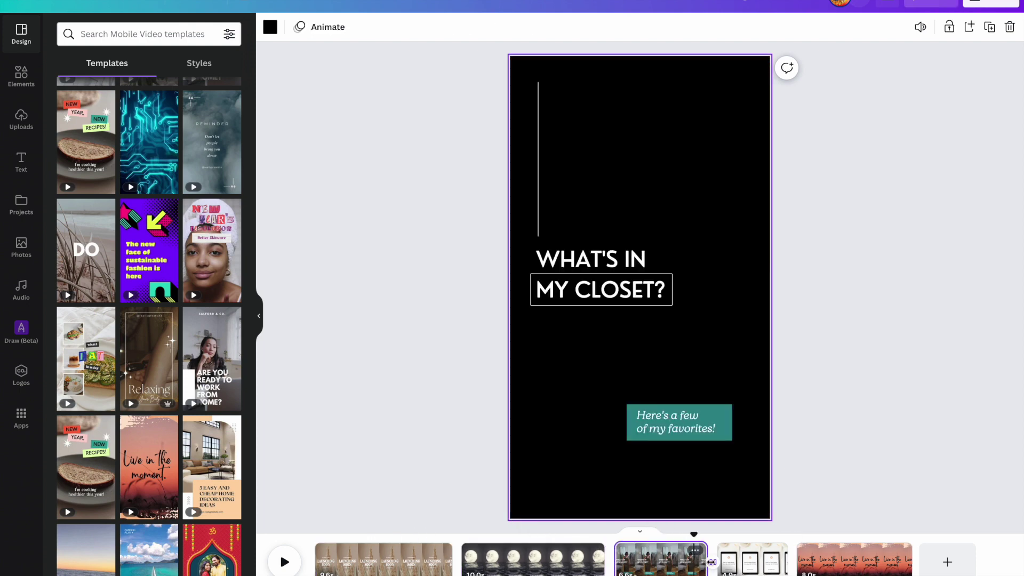
click(748, 565)
click(843, 564)
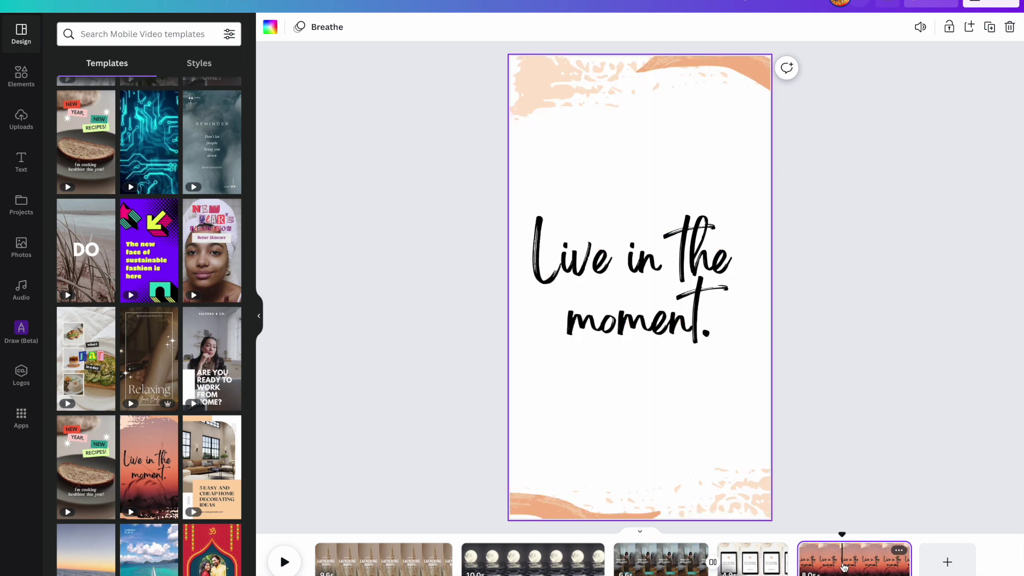
click(383, 555)
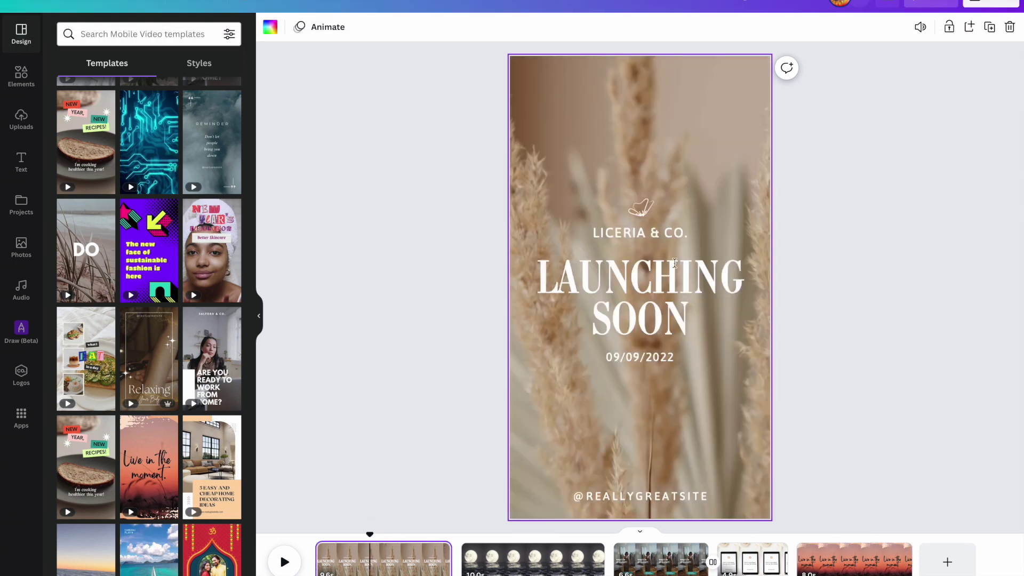
click(676, 501)
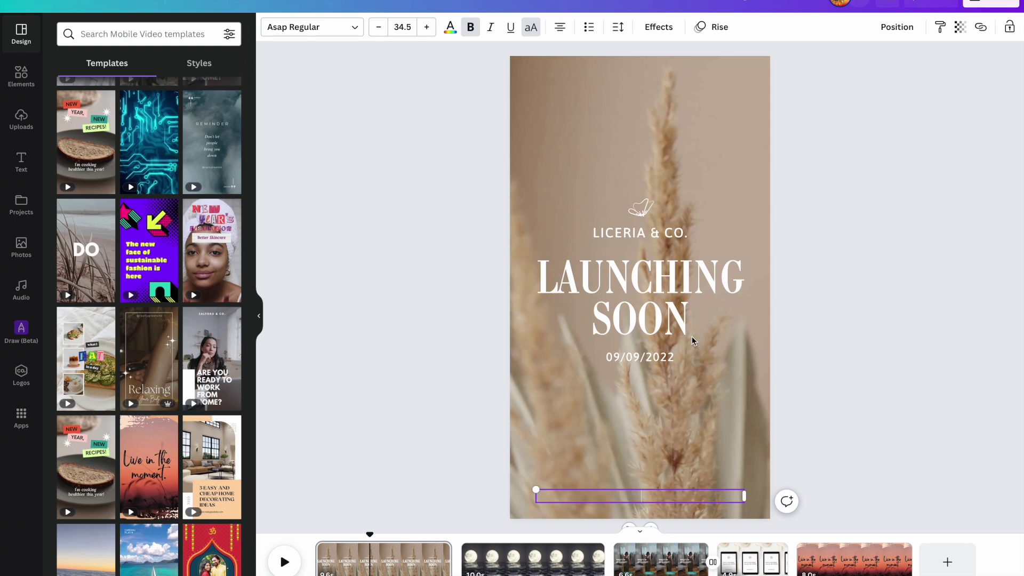
click(682, 258)
Replace the LAUNCHING SOON heading with 'WAKE UP TO PRISTINE EGYPTIAN SHEETS'
click(683, 258)
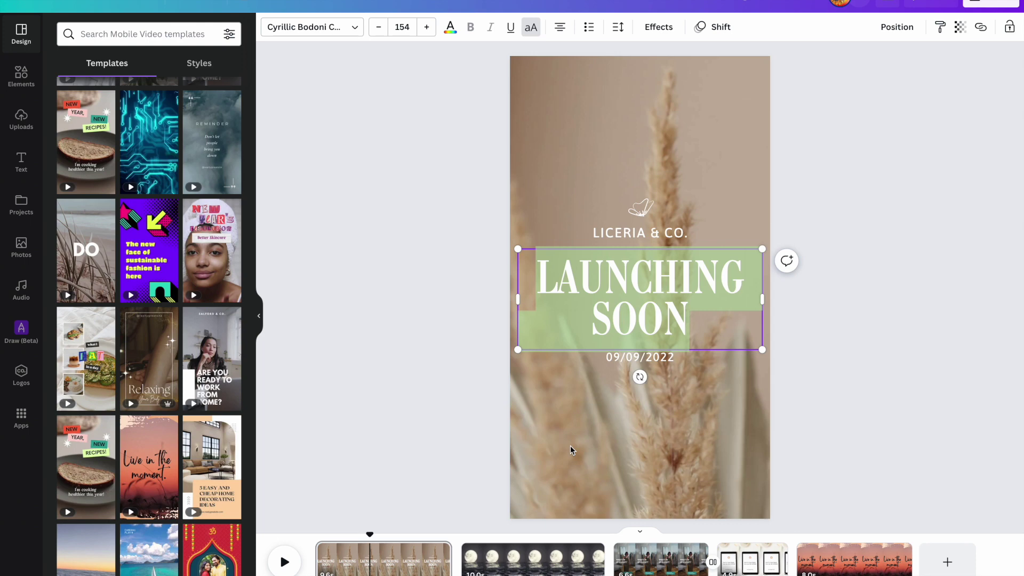
text(WA)
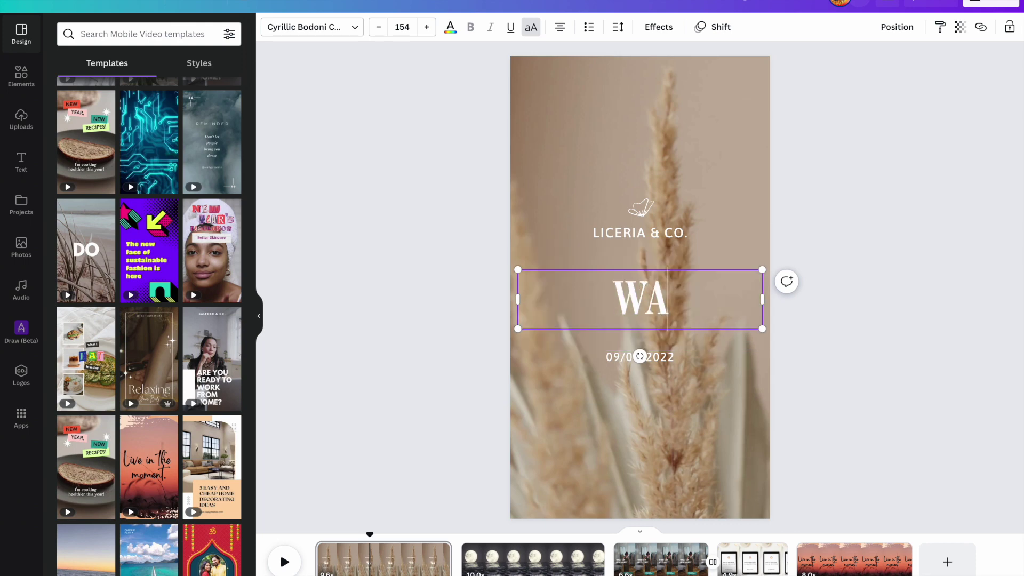
text(KE UP)
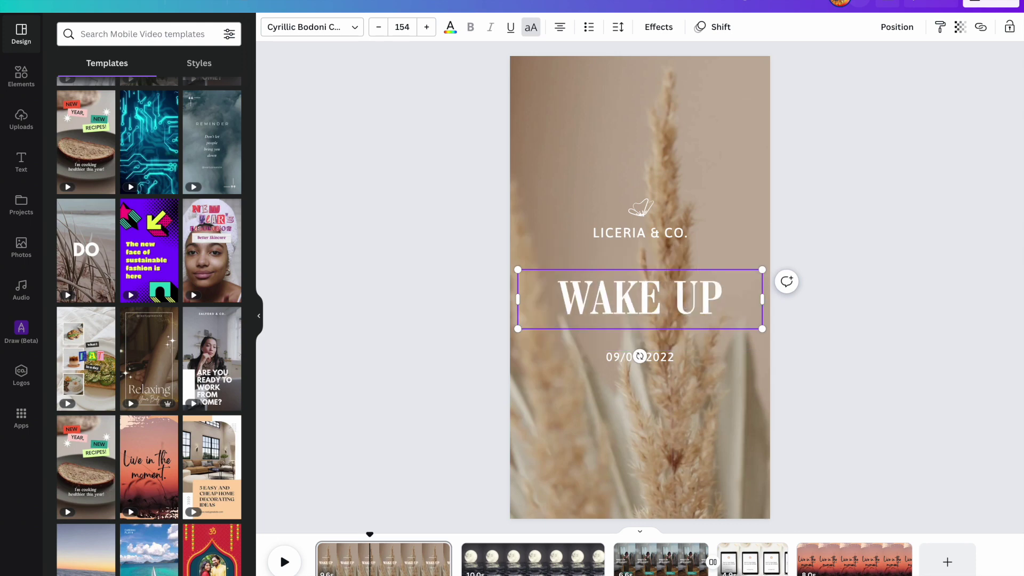
text( TO PRISTINE)
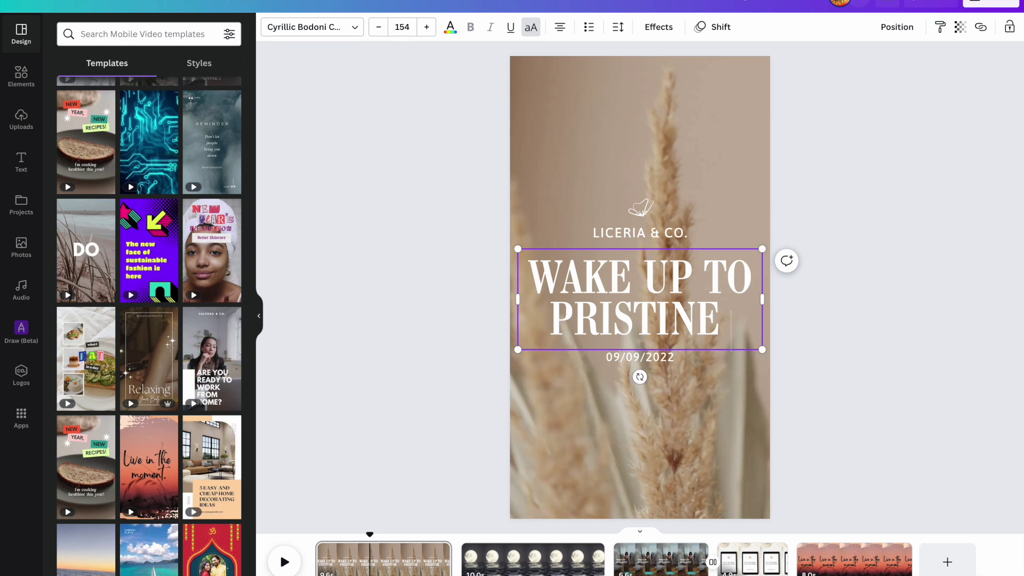
text( EGYPTIA)
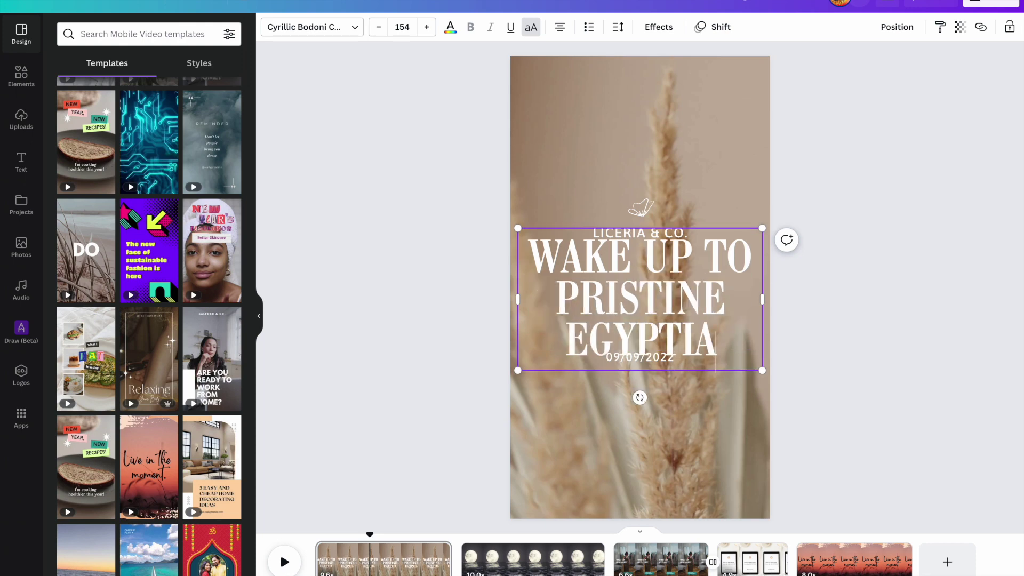
text(N SHEETS)
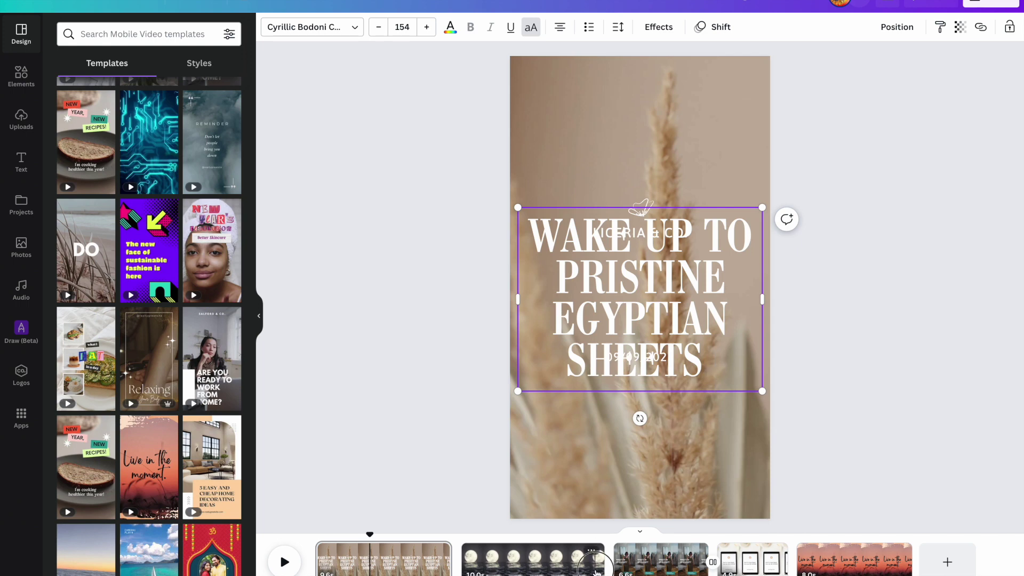
click(596, 571)
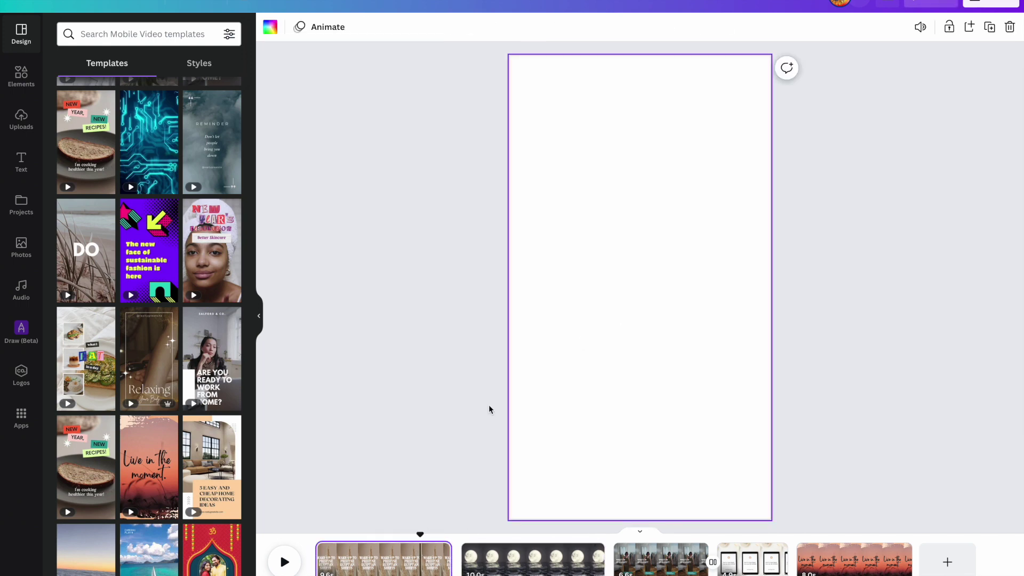
click(635, 384)
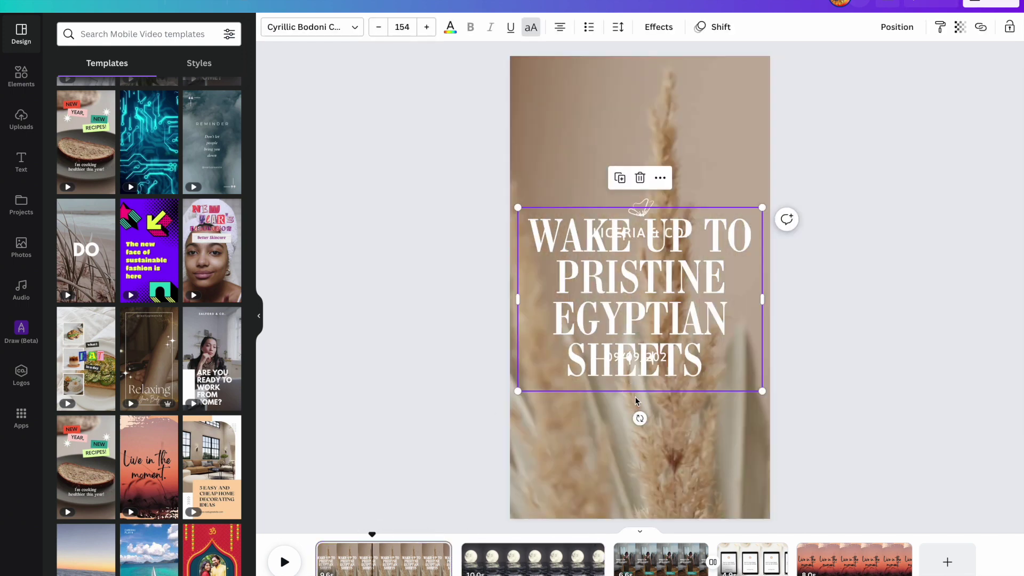
Delete the LICERIA & CO. text and the butterfly logo from page one
click(675, 403)
drag(696, 331, 701, 459)
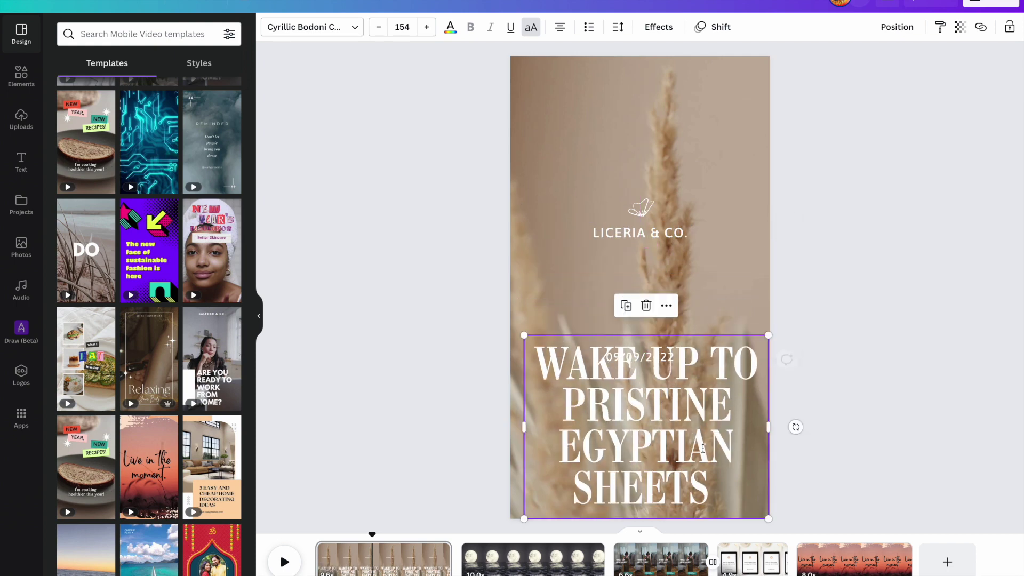
click(654, 233)
key(Delete)
click(642, 214)
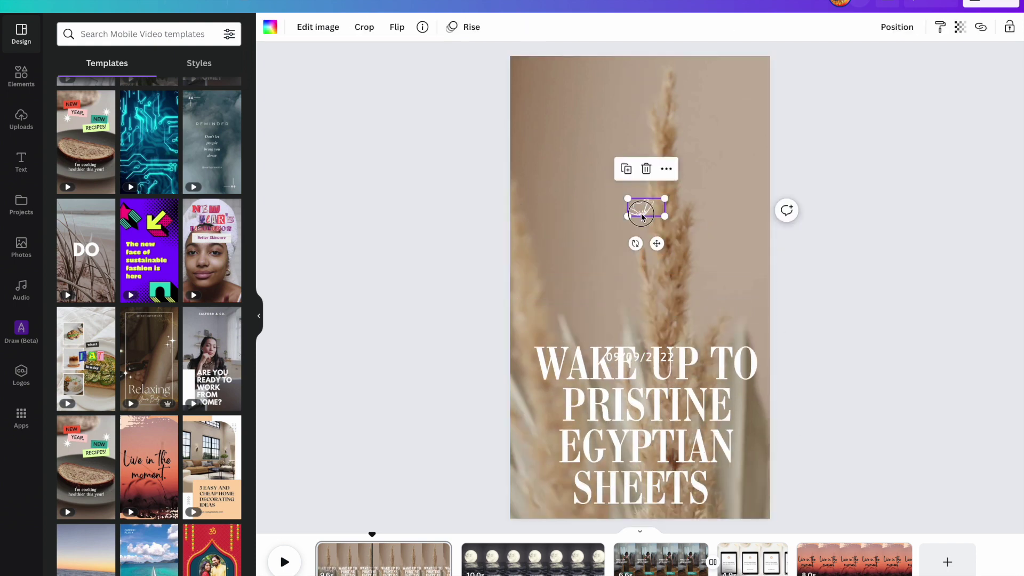
key(Delete)
Delete the 09/09/2022 date and centre the headline on the page
drag(665, 448, 665, 285)
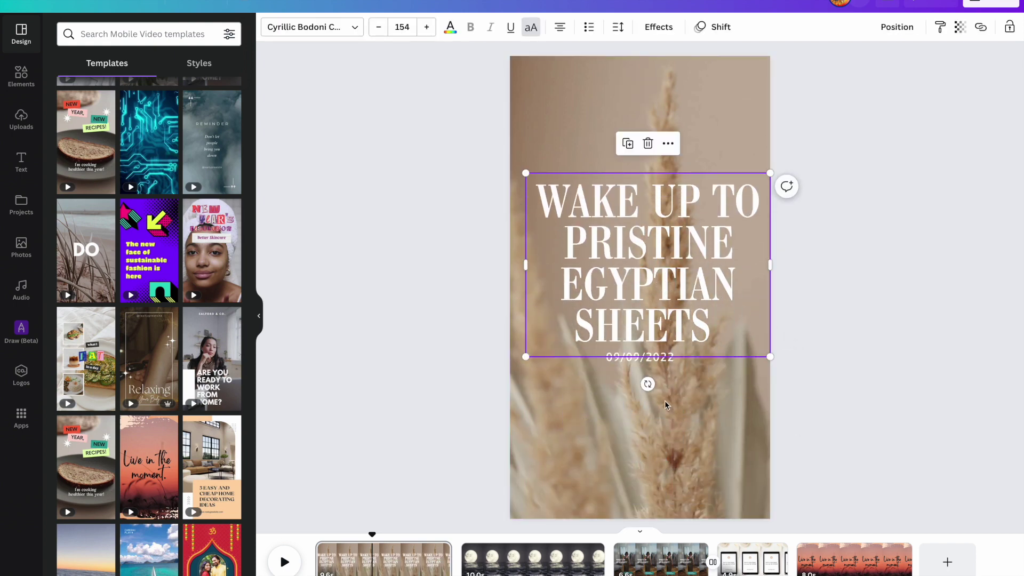
click(657, 368)
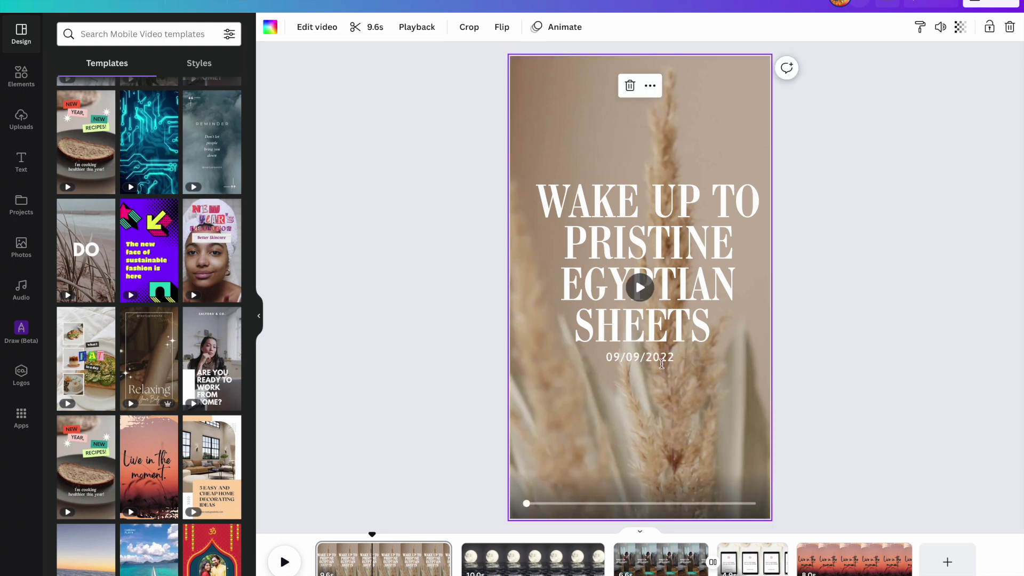
click(657, 356)
key(Delete)
drag(659, 310, 658, 329)
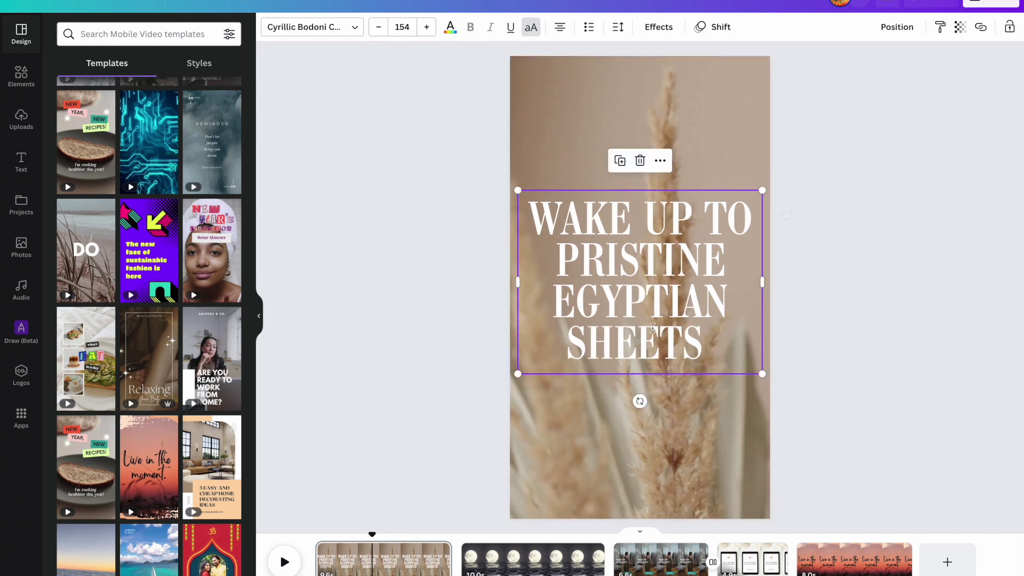
click(582, 557)
click(398, 566)
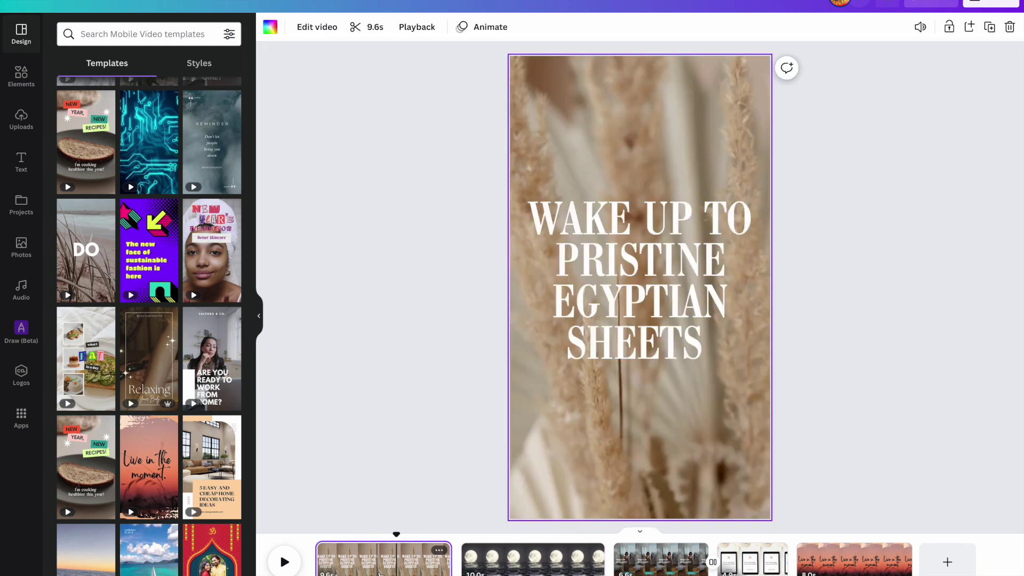
Replace the moon page's quote with 'LUCID-DREAMS EVERY SINGLE NIGHT'
click(561, 565)
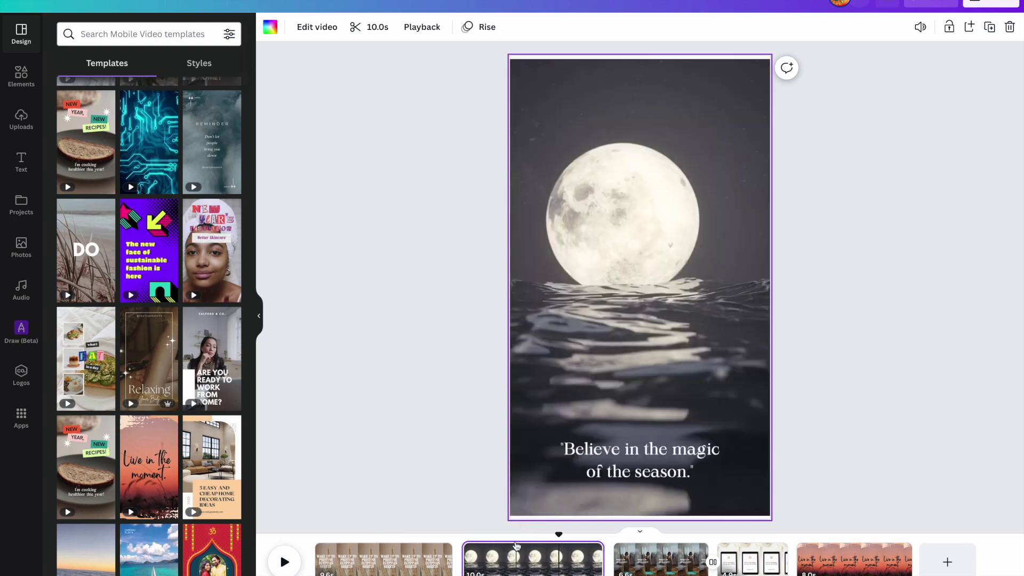
double_click(620, 452)
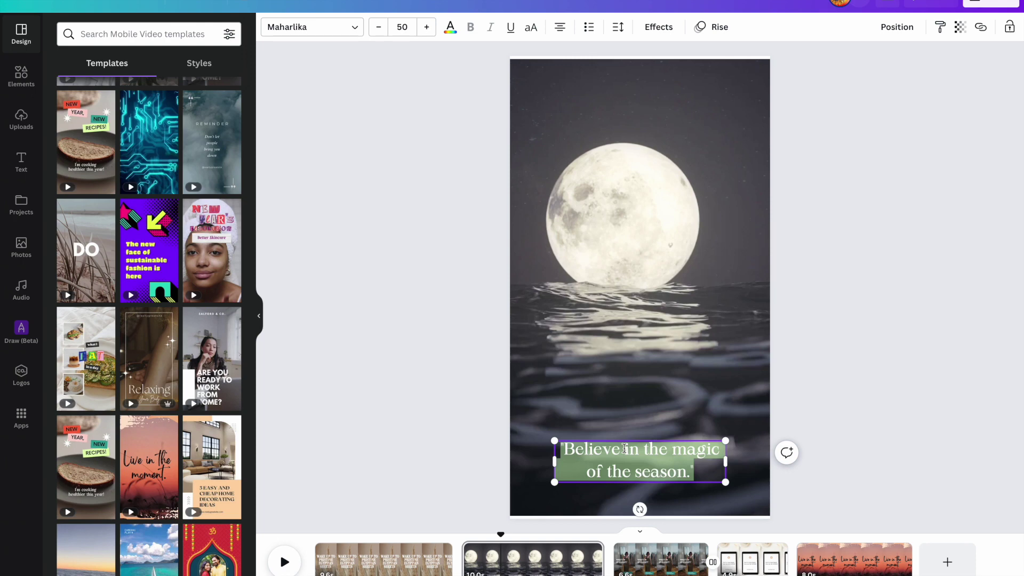
text(LUCID)
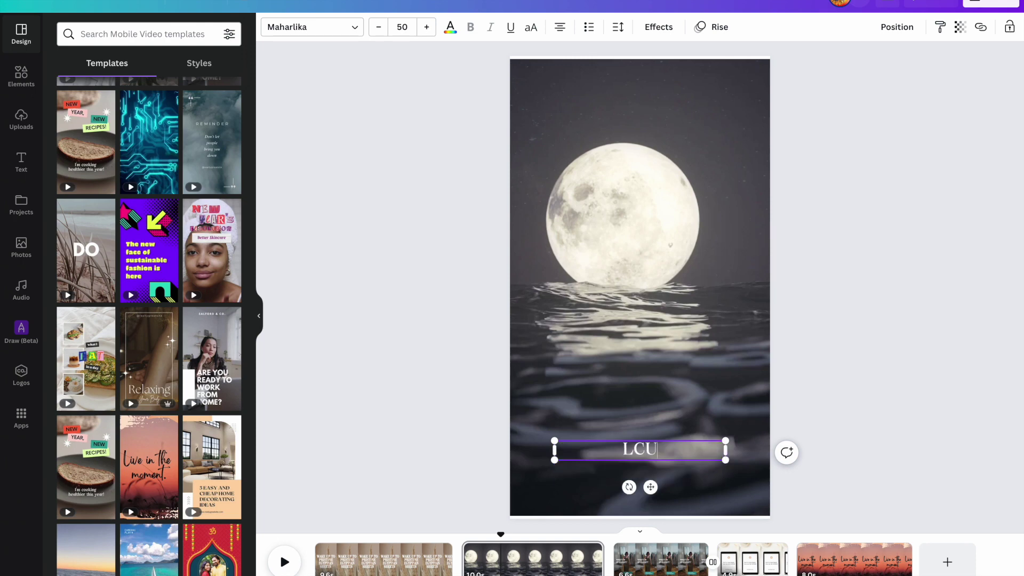
key(BackSpace)
key(BackSpace)
key(BackSpace)
text(ICD)
key(BackSpace)
key(BackSpace)
key(BackSpace)
text(CID-DREAMS)
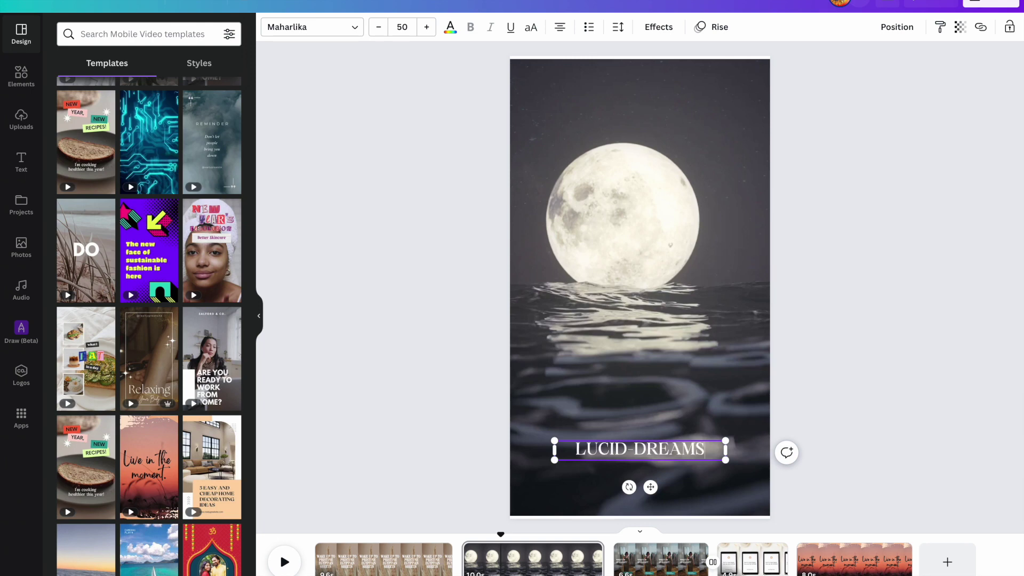
text( EVERY SINGLE NI)
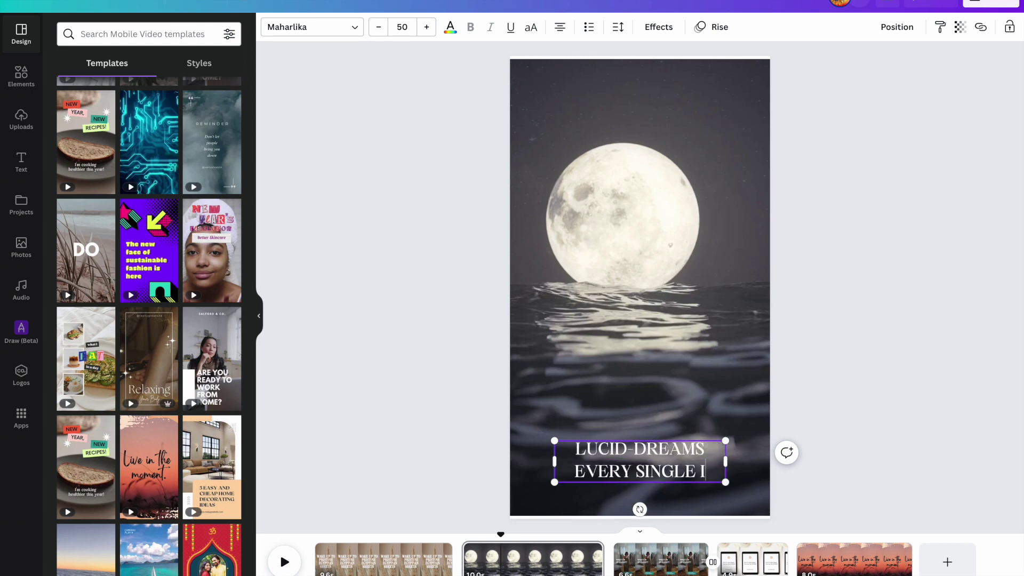
key(BackSpace)
key(BackSpace)
text(NIGH)
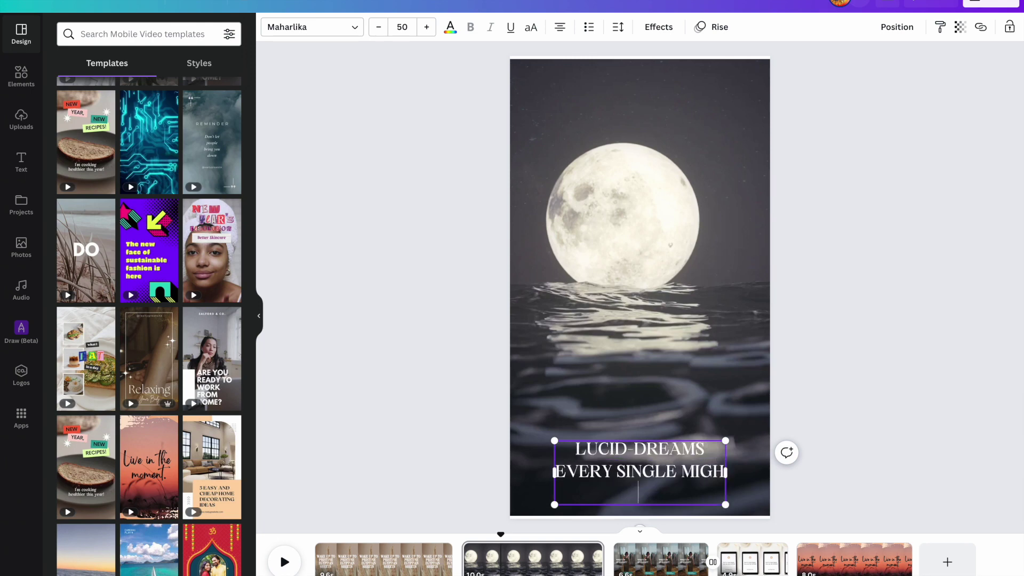
key(BackSpace)
key(BackSpace)
key(BackSpace)
key(BackSpace)
text(NIGHT)
key(Up)
key(Up)
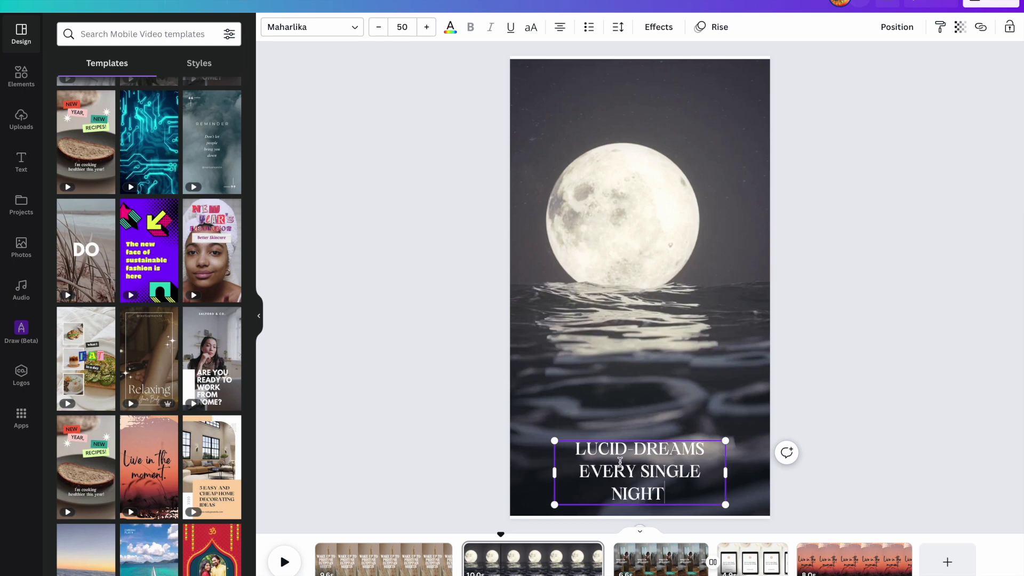
Try a psychic prefix before the quote, remove it again, and move to the closet page
key(Home)
text([SY)
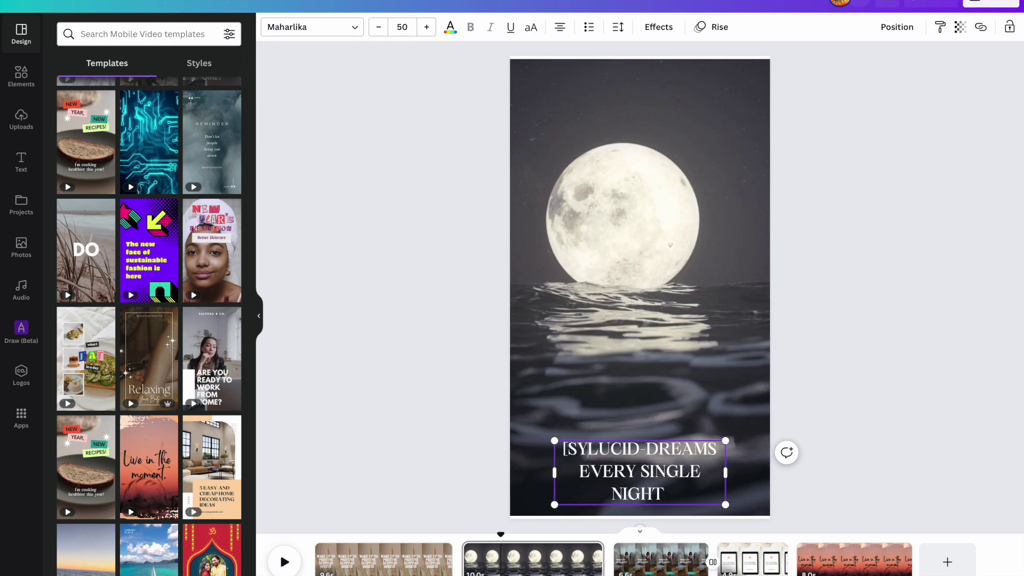
key(BackSpace)
key(BackSpace)
key(BackSpace)
text(PSYHIC)
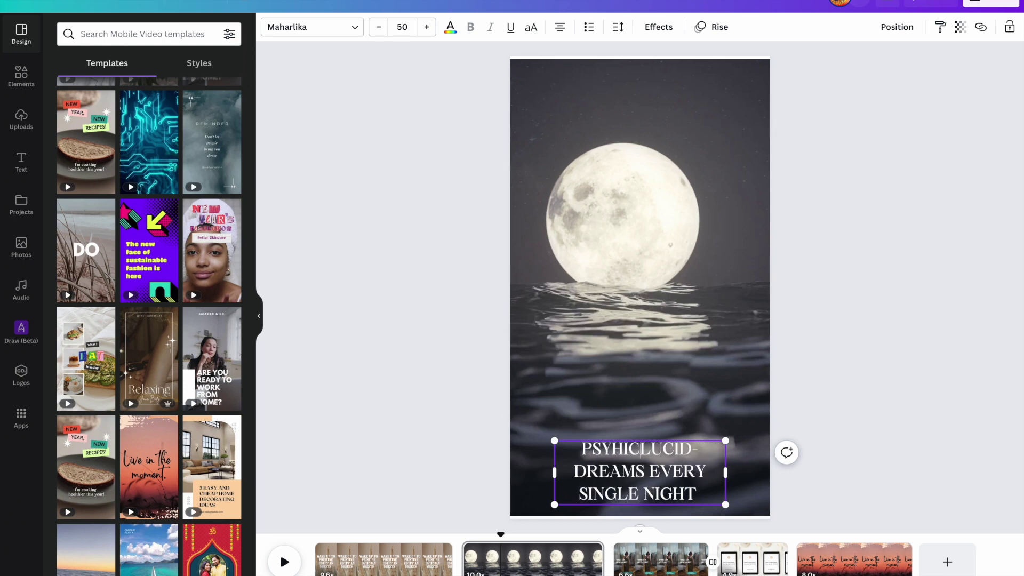
key(BackSpace)
key(BackSpace)
key(BackSpace)
key(BackSpace)
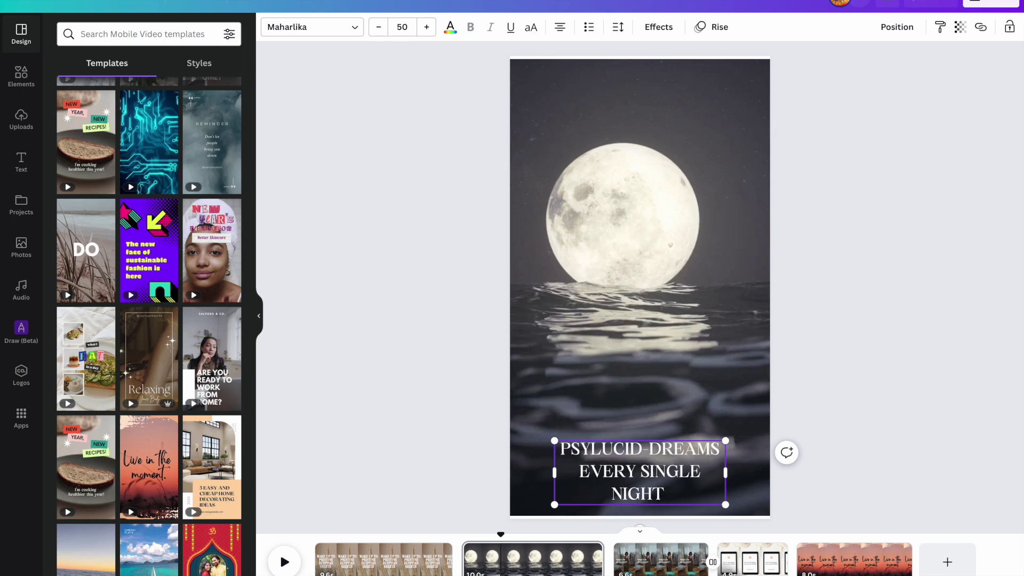
key(BackSpace)
text(YC)
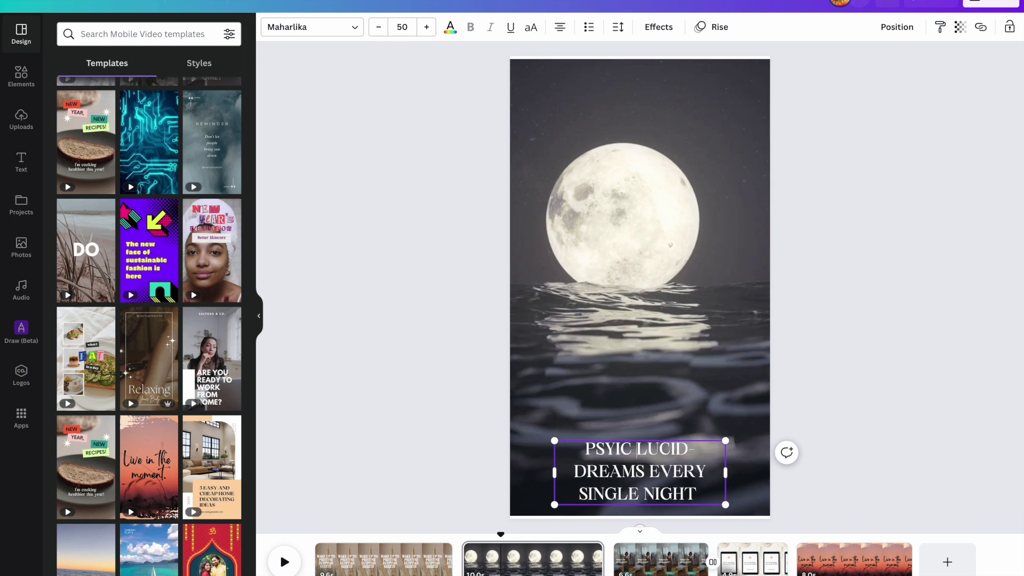
key(BackSpace)
key(BackSpace)
key(BackSpace)
key(BackSpace)
key(BackSpace)
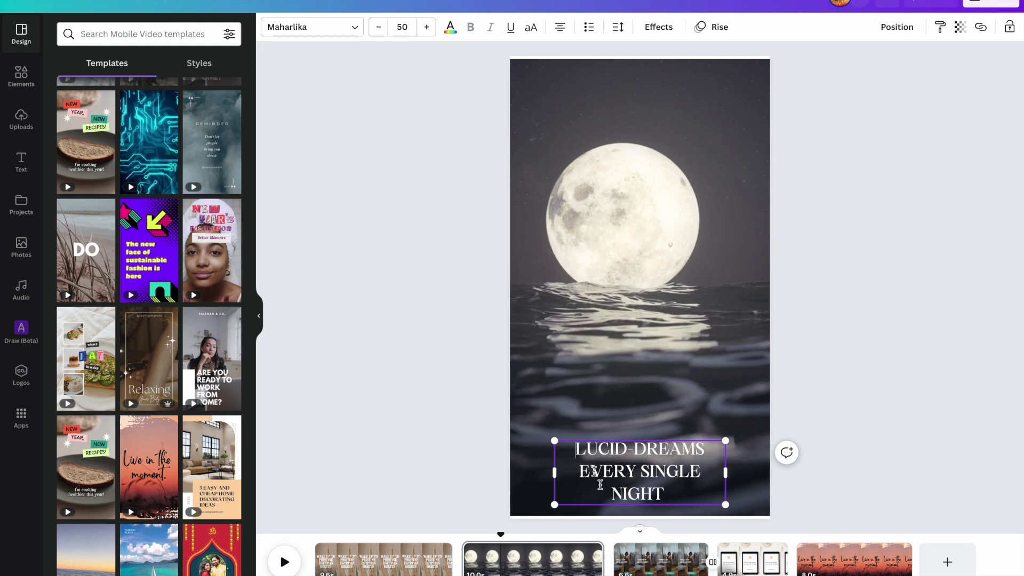
click(700, 552)
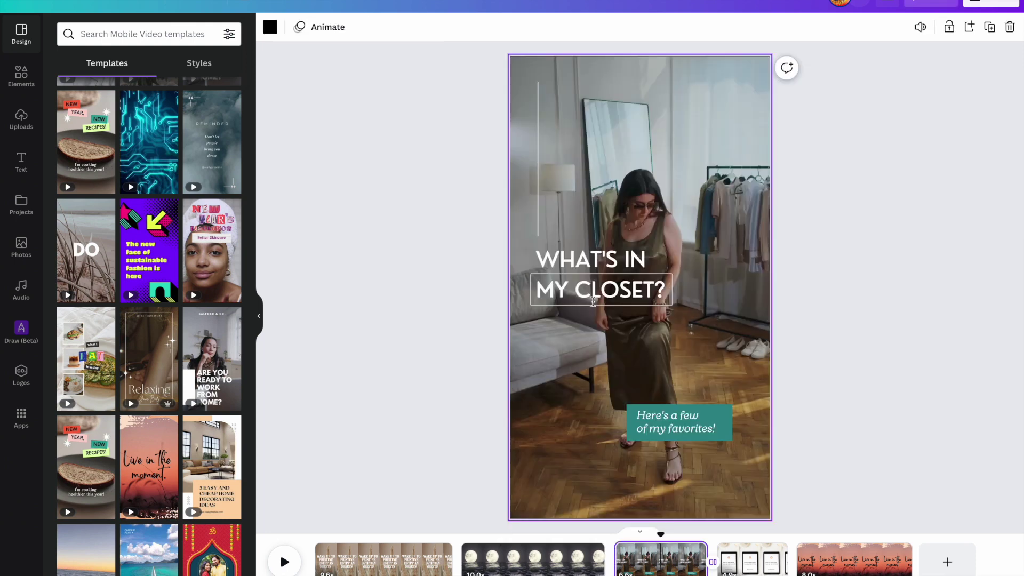
Replace the MY CLOSET? and WHAT'S IN headings with BRAND NEW WARDROBE and SLOW-FASHION
click(606, 282)
double_click(606, 282)
click(606, 282)
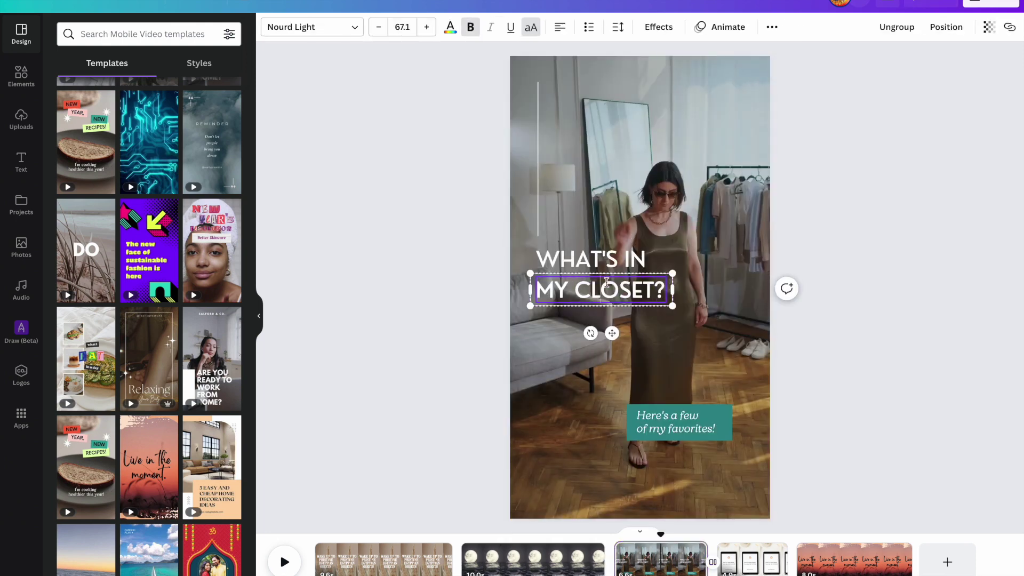
double_click(606, 282)
triple_click(606, 282)
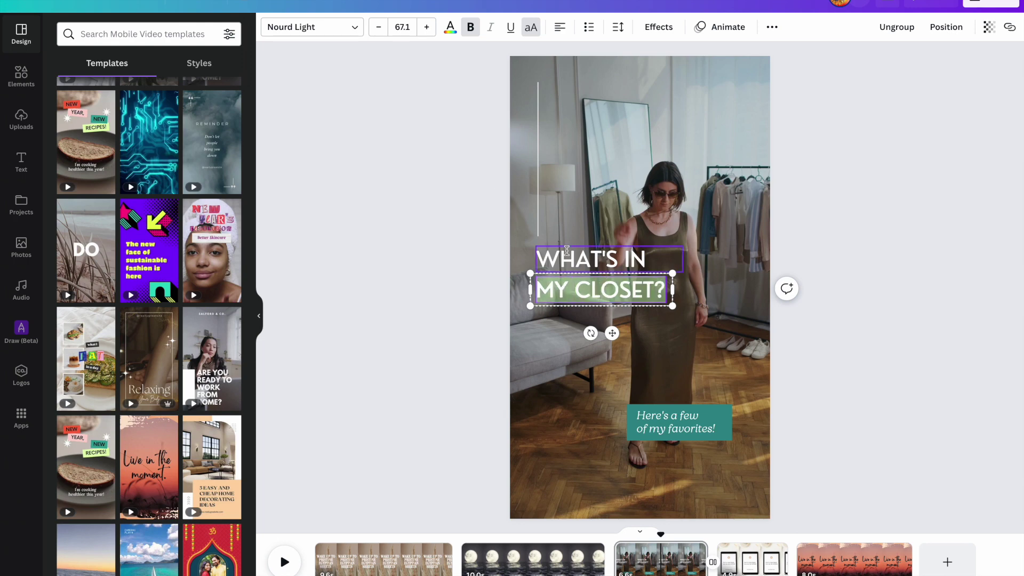
text(BRAND NEW WAR)
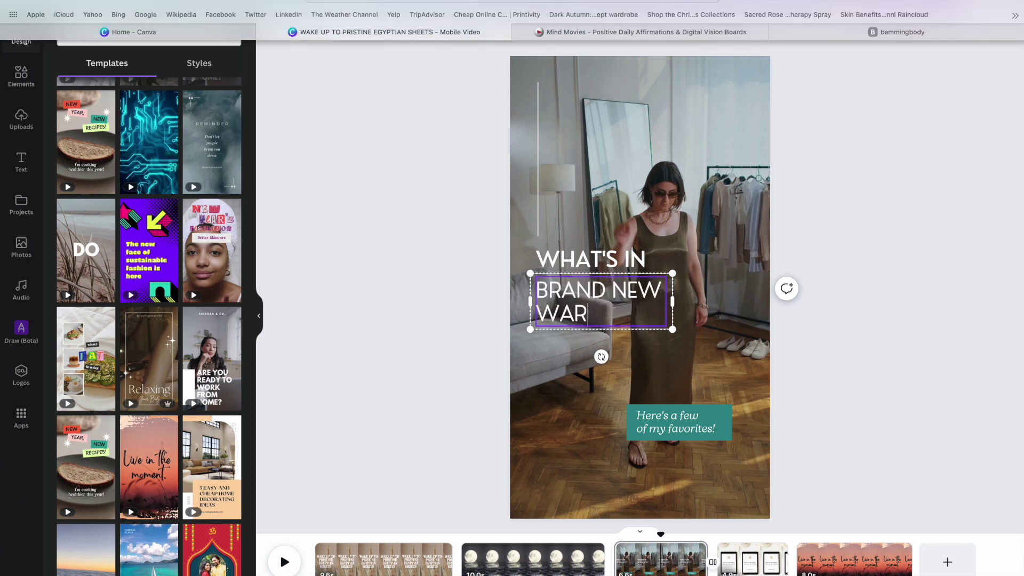
text(DROBE)
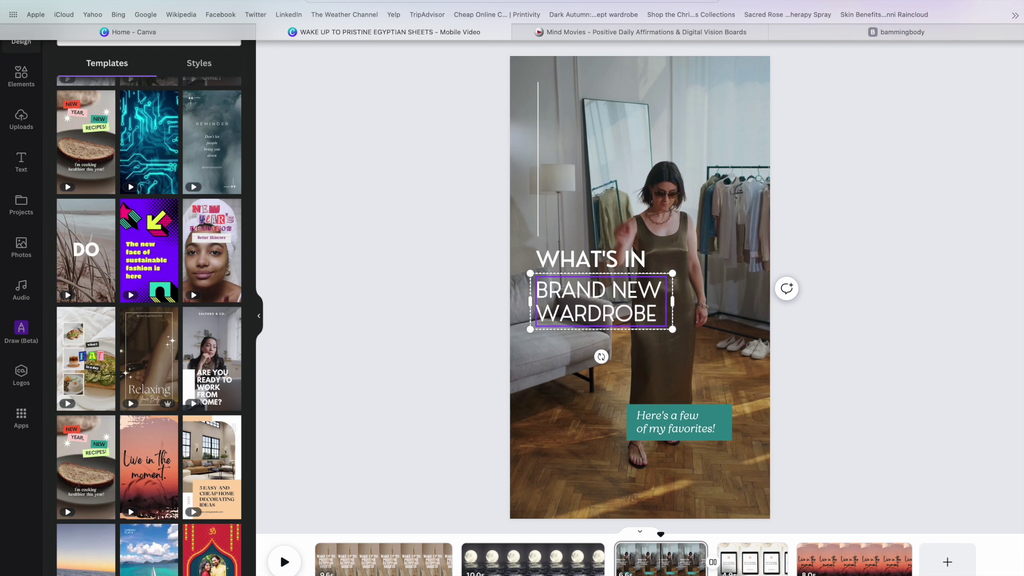
click(597, 260)
double_click(598, 261)
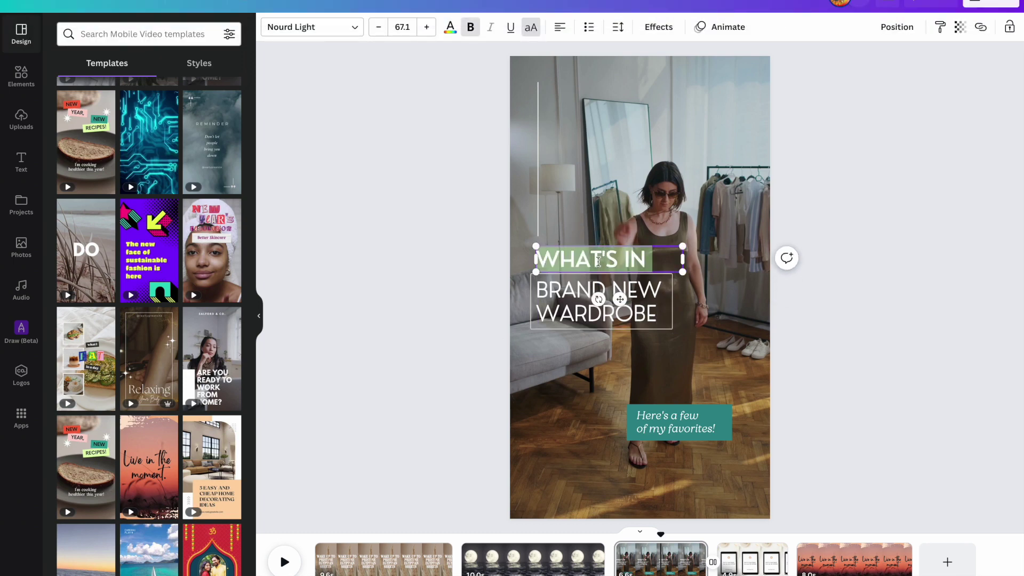
text(SLOW-FASHPO)
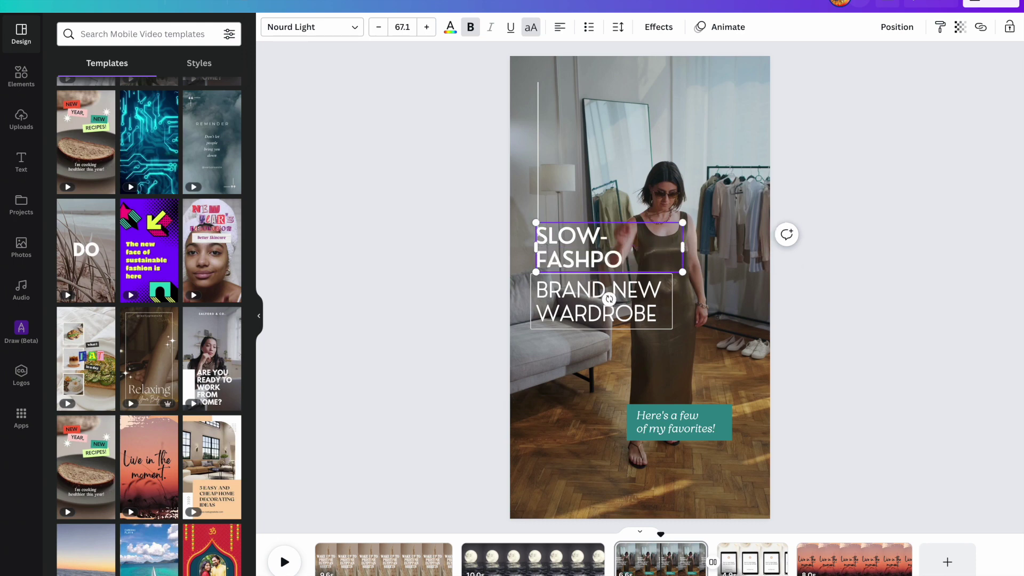
key(BackSpace)
key(BackSpace)
text(ION)
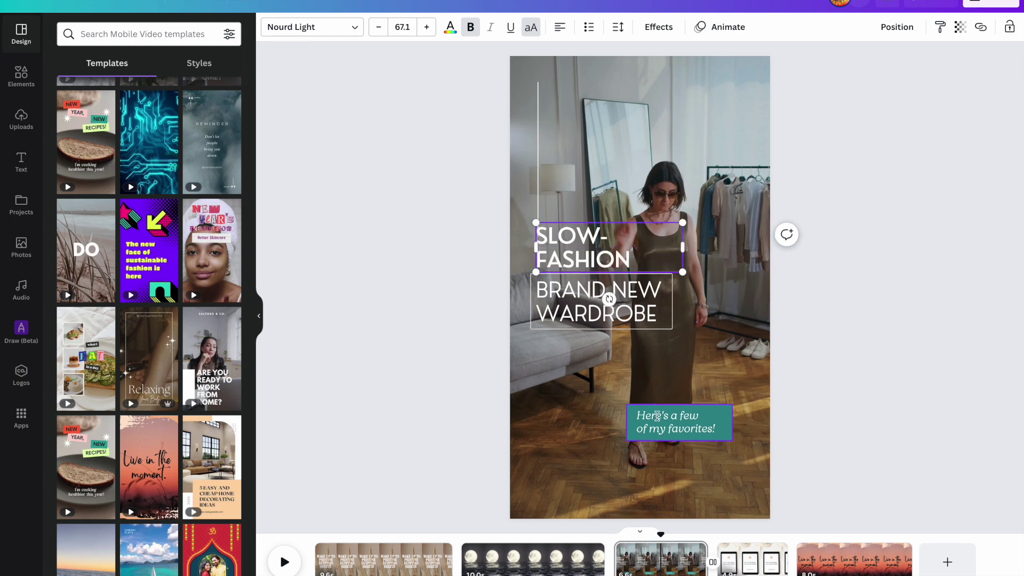
Fill the teal note with WOOL, ORGANIC COTTON, COLOR THEMED TO MY SKIN TONE, then go to page 4
double_click(671, 432)
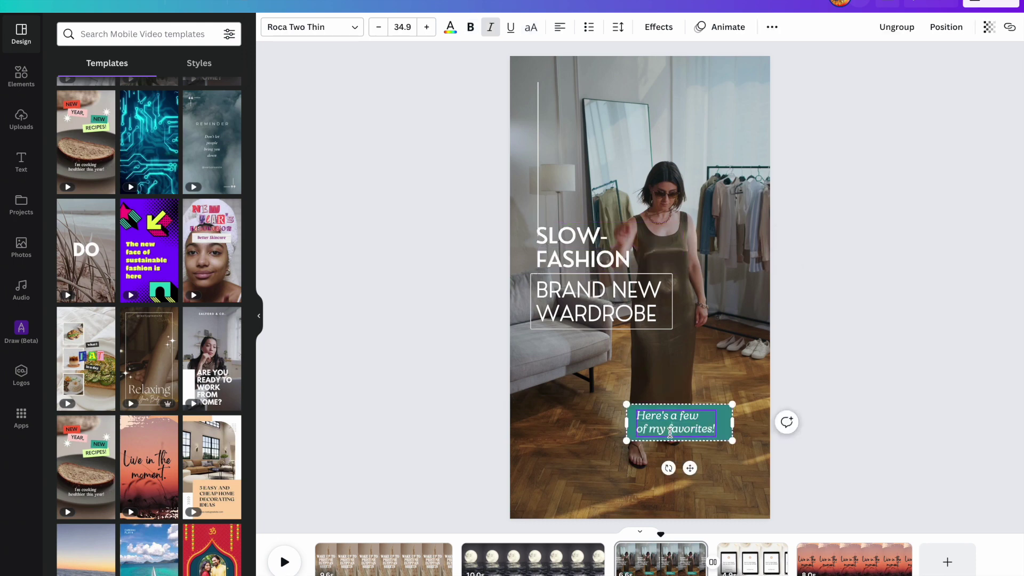
text(WOOL)
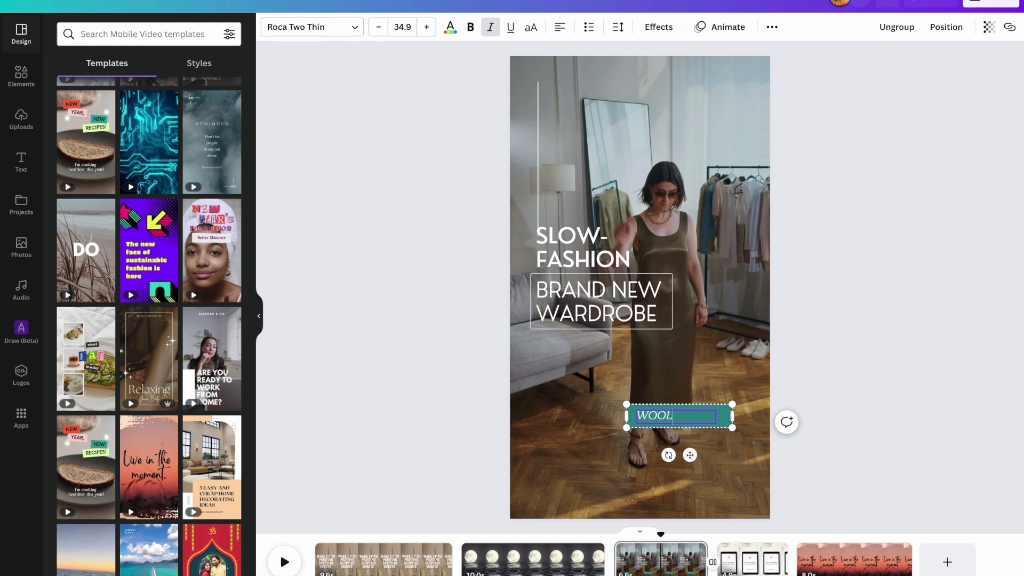
text(, ORGANICCOT)
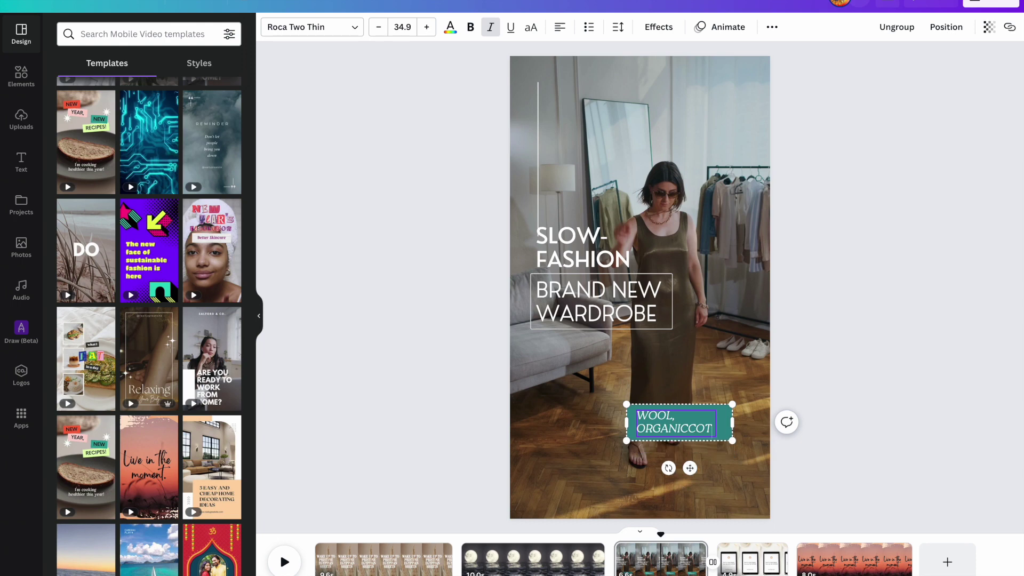
key(BackSpace)
key(BackSpace)
key(BackSpace)
text( COTTON,)
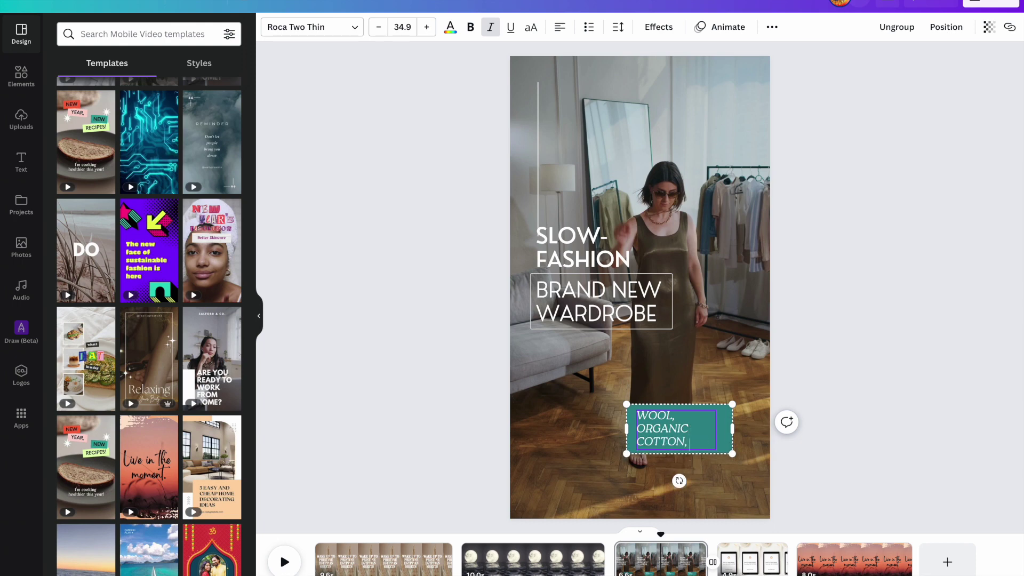
text( COLOR THEMED TO M)
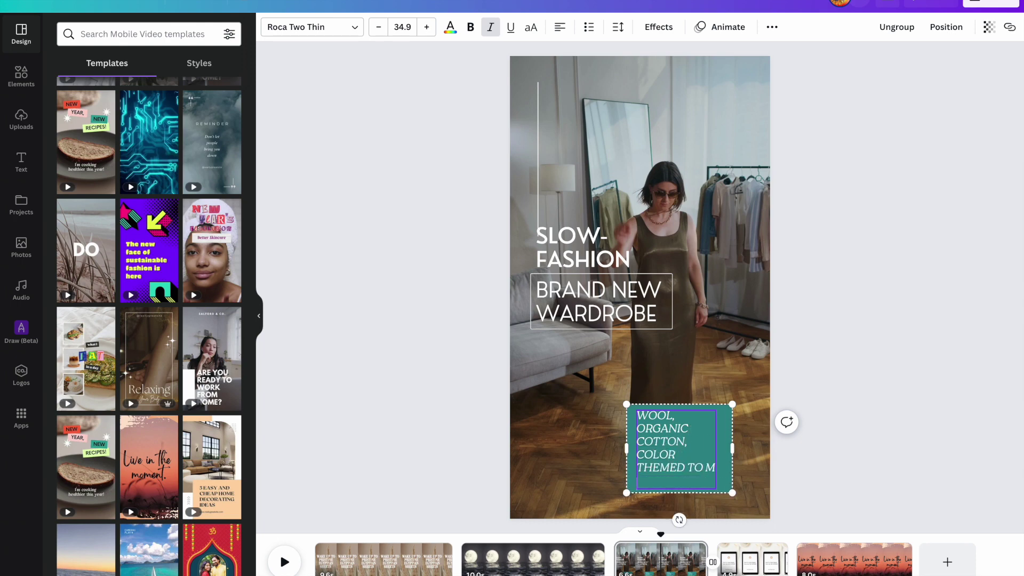
text(Y SKIN TONE)
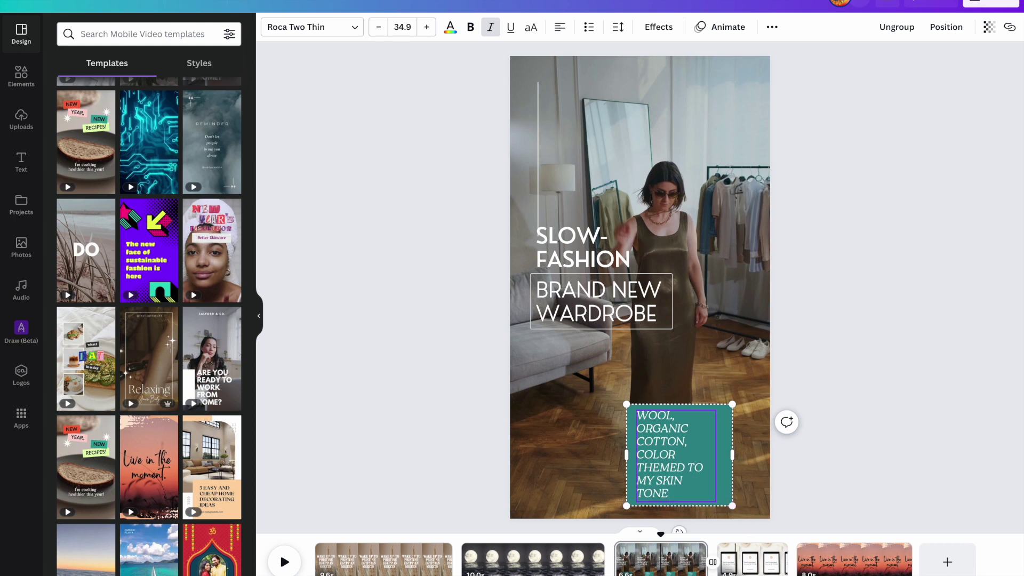
click(749, 559)
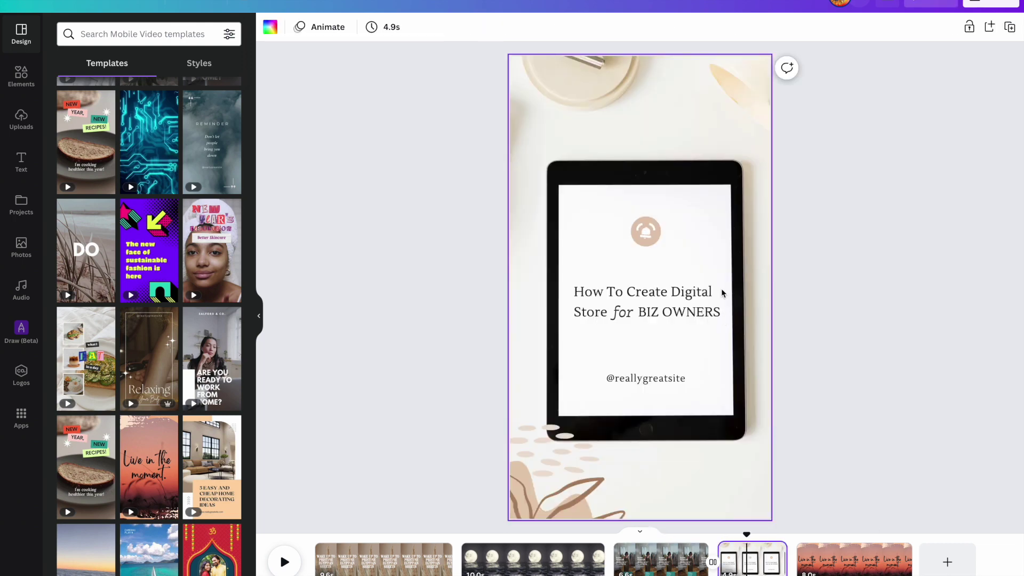
Change the tablet page title to I HAVE A SOCIAL MEDIA EMPIRE
click(676, 315)
click(676, 316)
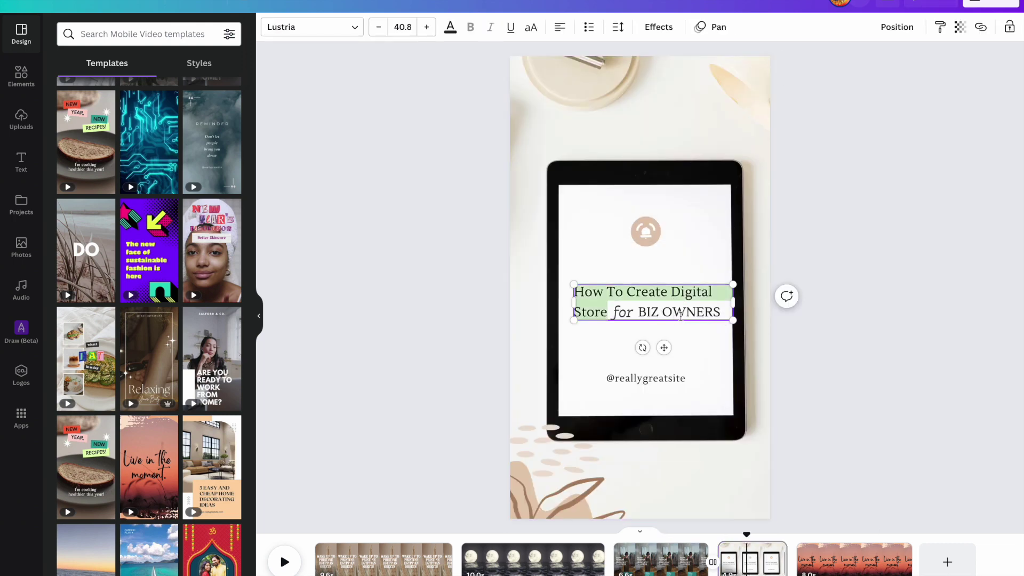
click(707, 315)
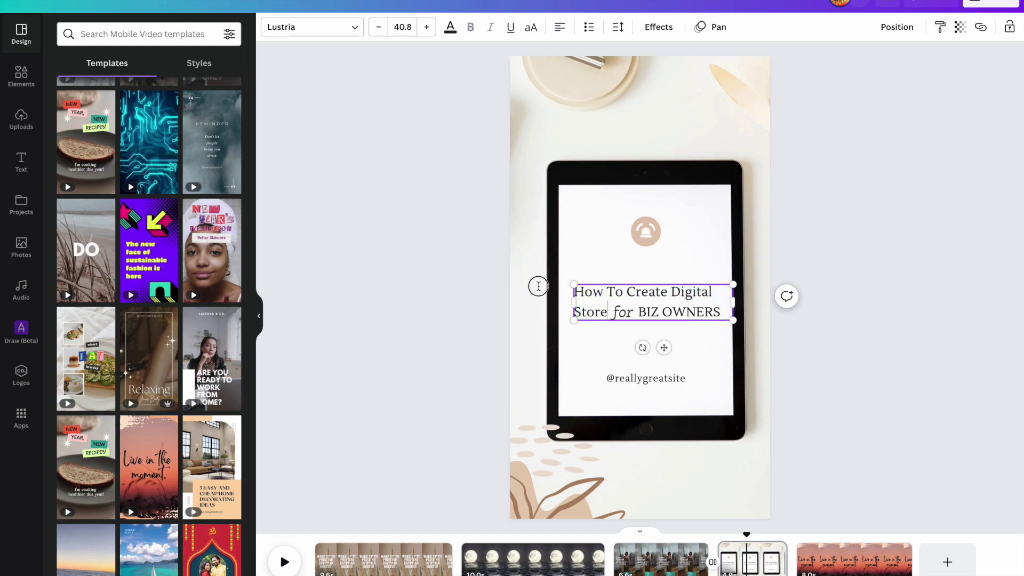
key(ctrl+shift+Home)
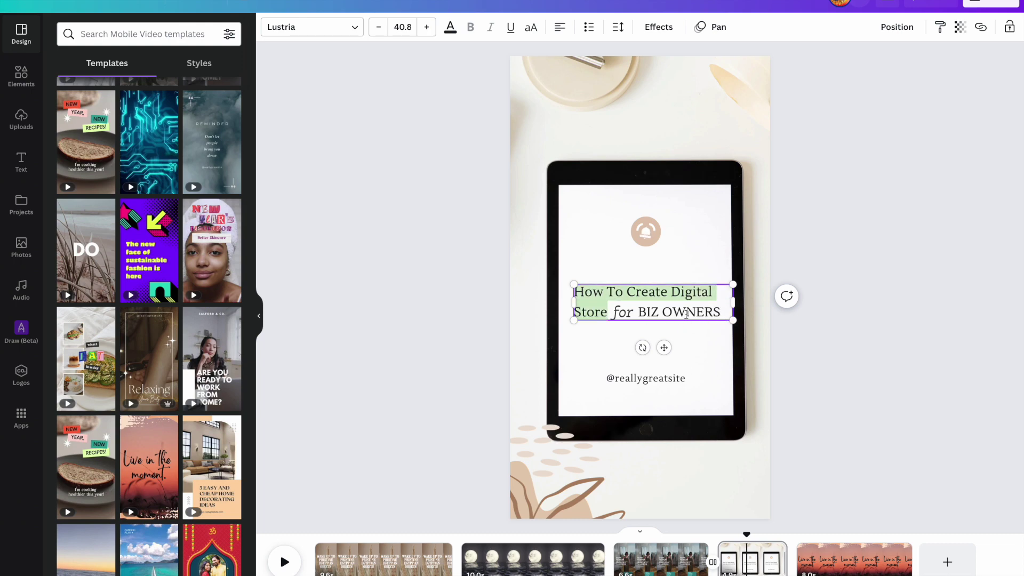
text(CREATE)
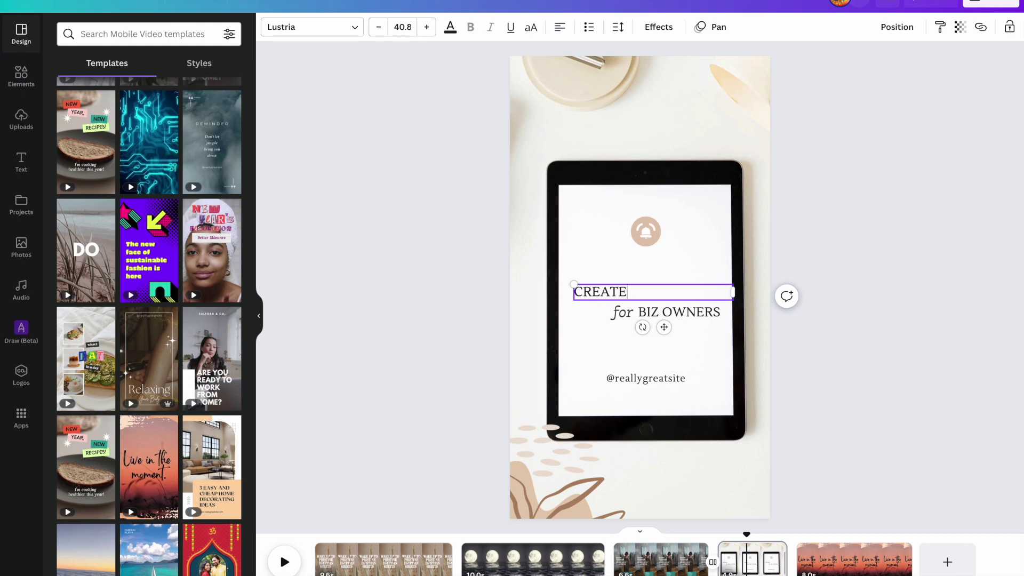
text( A S)
key(BackSpace)
key(BackSpace)
text(SOCIAL)
key(BackSpace)
key(BackSpace)
key(BackSpace)
key(BackSpace)
key(BackSpace)
key(BackSpace)
key(BackSpace)
key(BackSpace)
key(BackSpace)
key(BackSpace)
key(BackSpace)
key(BackSpace)
key(BackSpace)
key(BackSpace)
key(BackSpace)
text(I HAVE A SOCI)
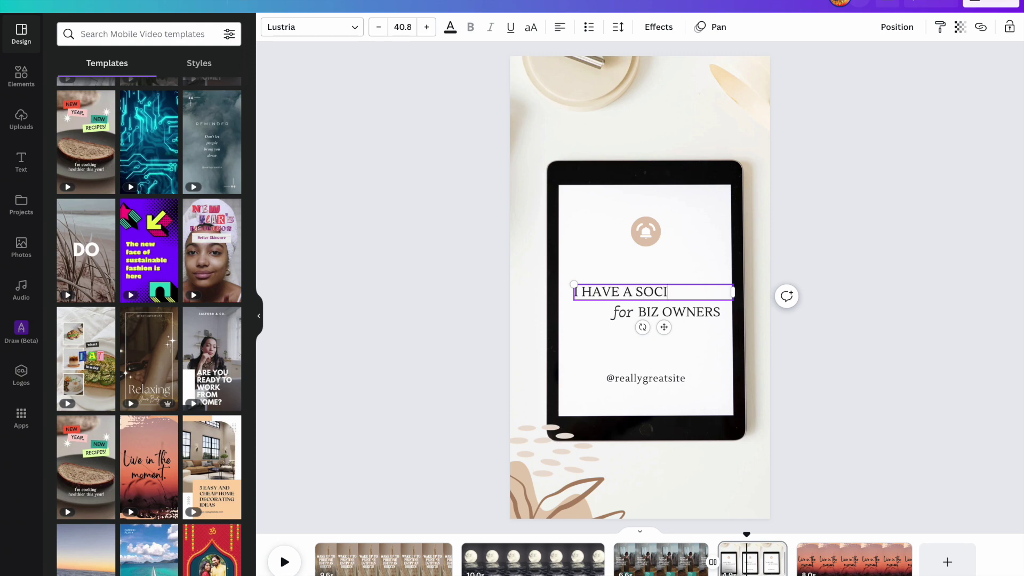
text(AL MEDIA EMPIRE)
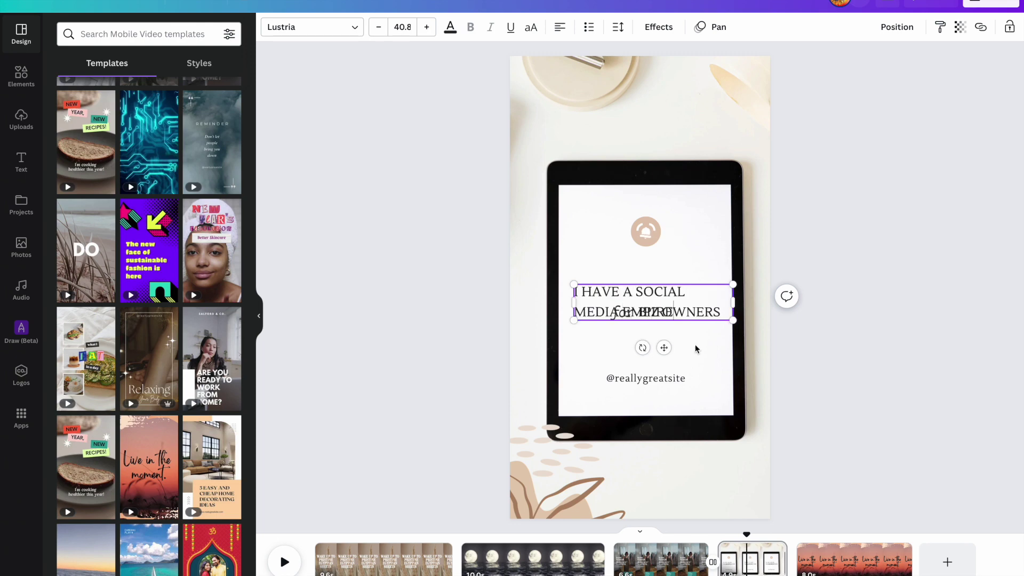
click(667, 341)
Delete the 'for BIZ OWNERS' text and center the title on the tablet screen
click(634, 292)
drag(634, 293, 634, 273)
click(663, 313)
key(Delete)
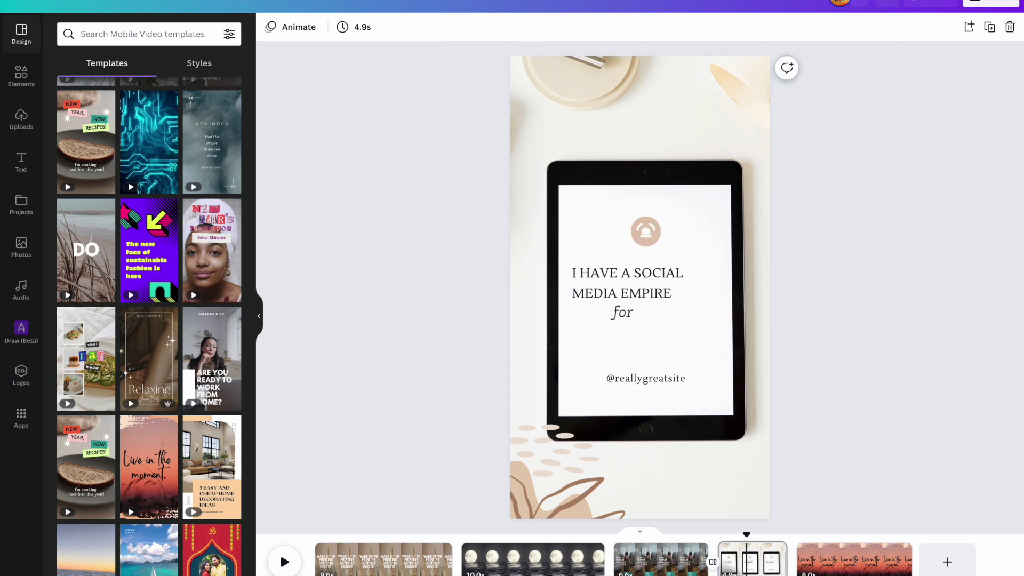
click(622, 312)
key(Delete)
drag(627, 273, 651, 278)
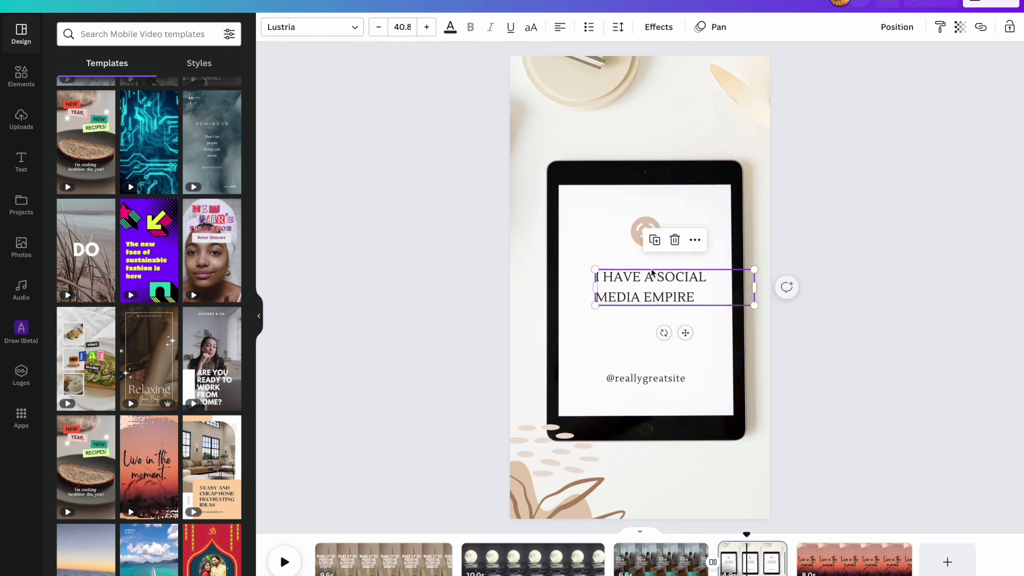
click(645, 231)
double_click(643, 380)
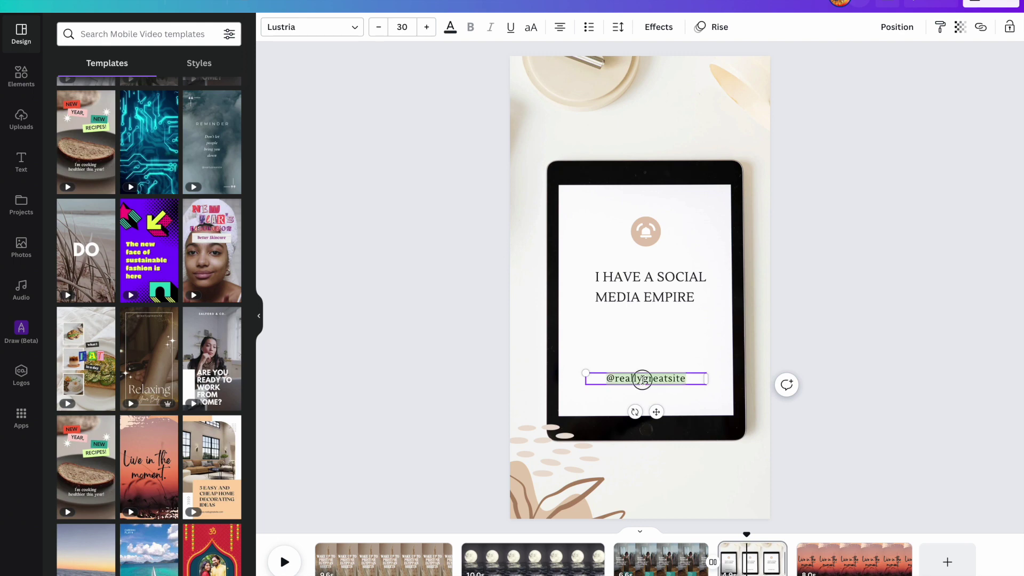
text(PGGGGGG)
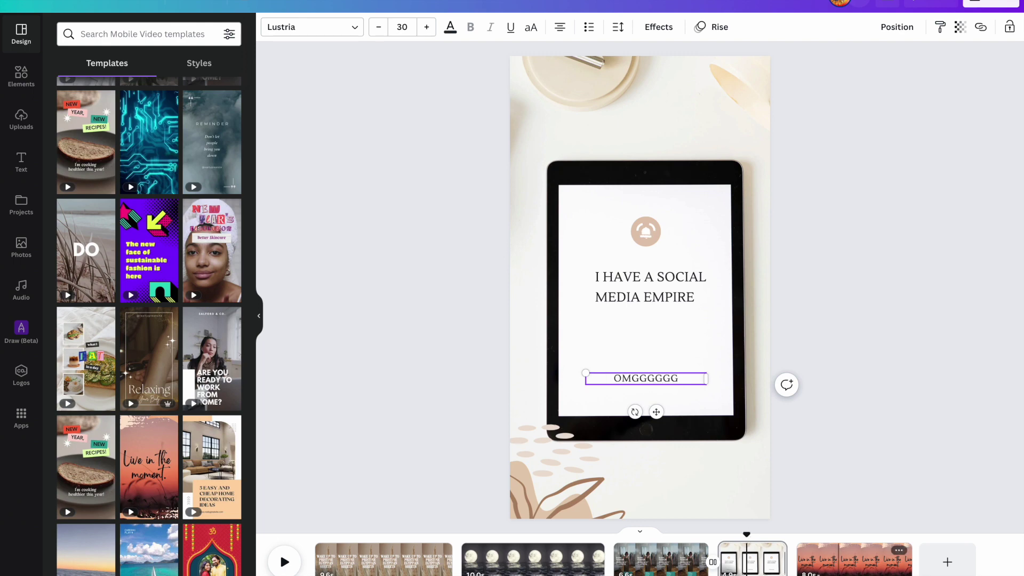
click(838, 558)
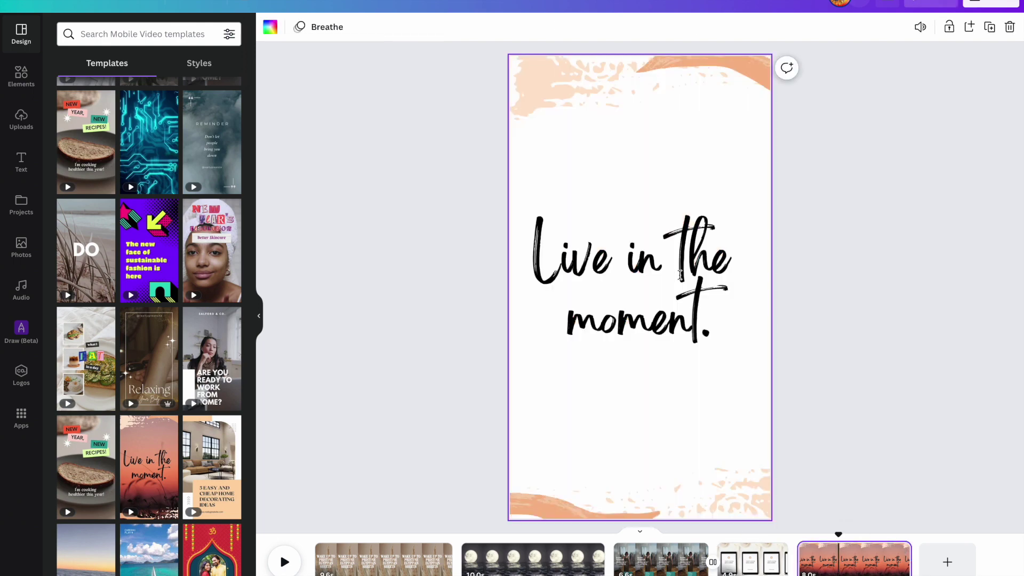
Replace 'Live in the moment.' with I AM MAGNETIC TO MONEY
click(679, 274)
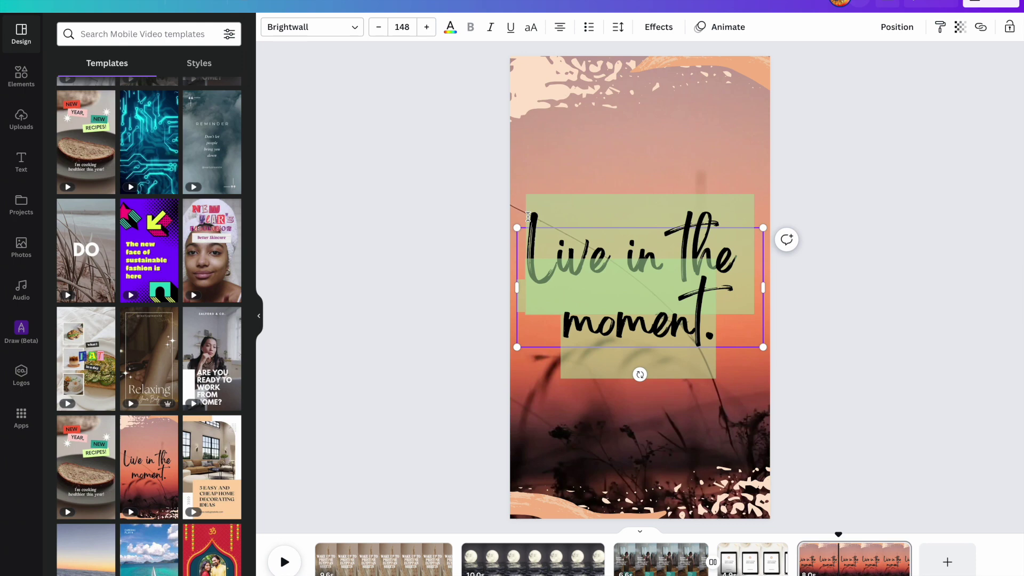
text(I AM)
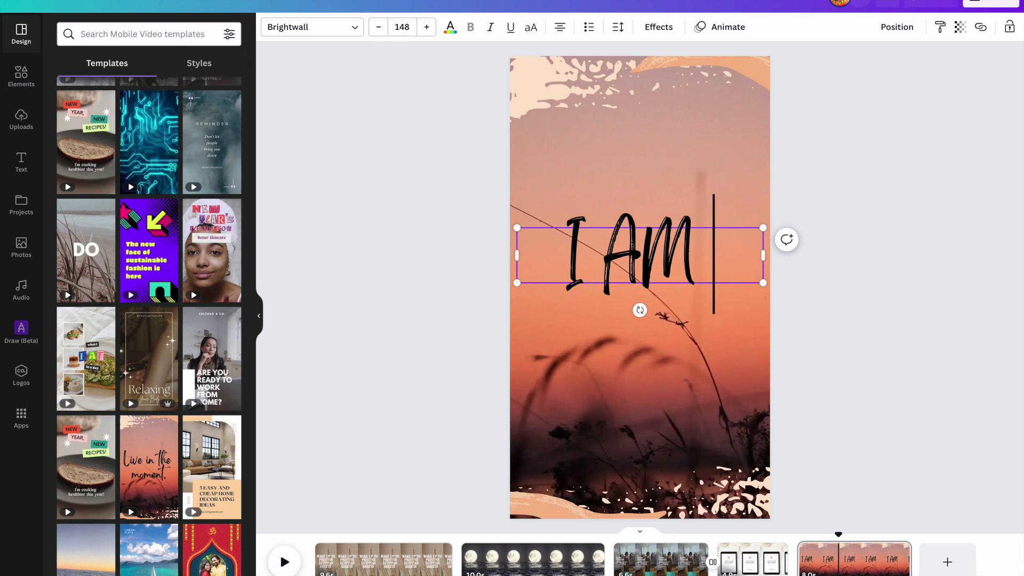
text( BEAU)
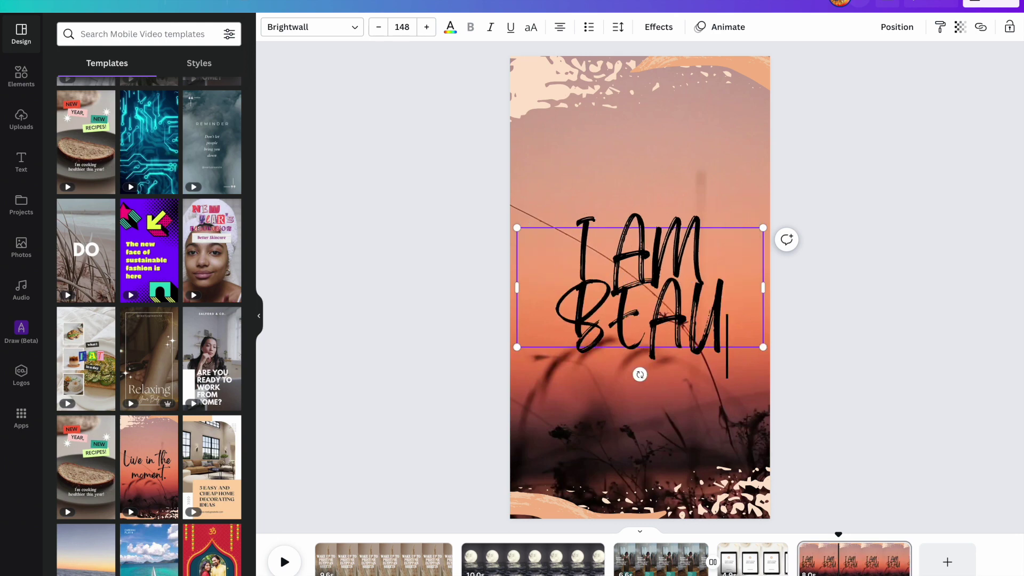
text(TIFULLY)
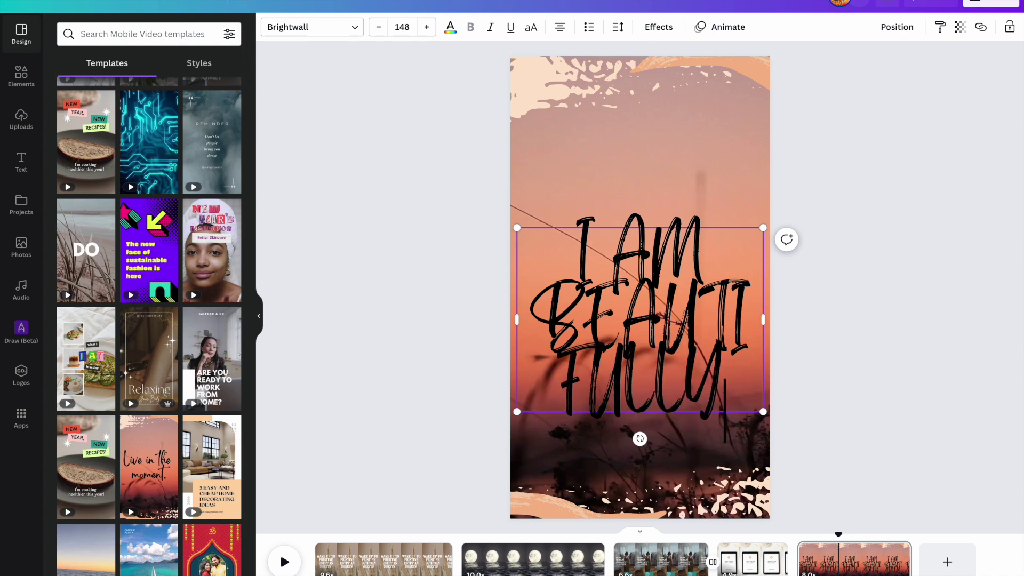
key(BackSpace)
key(BackSpace)
key(BackSpace)
key(BackSpace)
key(BackSpace)
key(BackSpace)
key(BackSpace)
key(BackSpace)
key(BackSpace)
key(BackSpace)
key(BackSpace)
key(BackSpace)
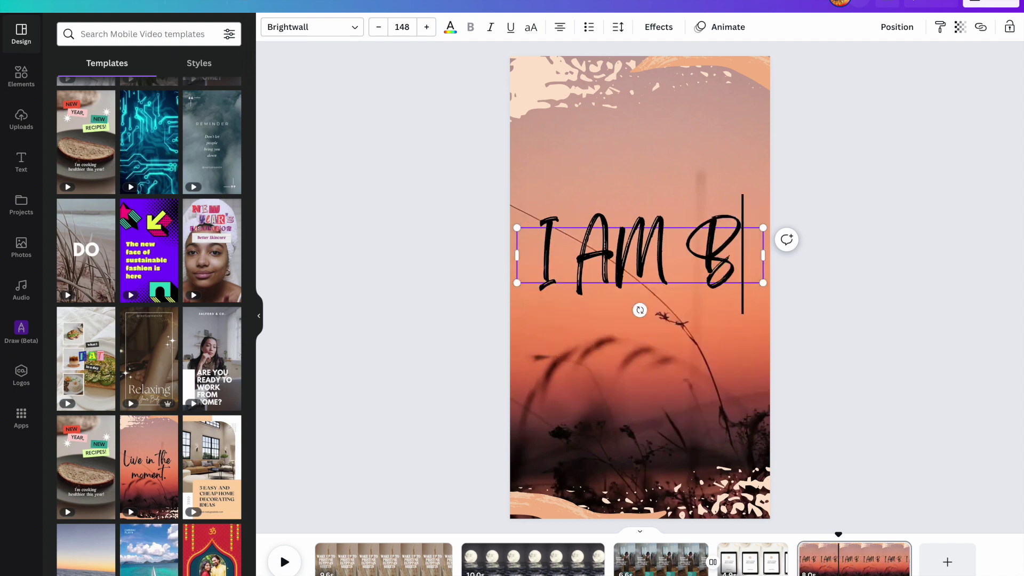
text(MAN)
key(BackSpace)
key(BackSpace)
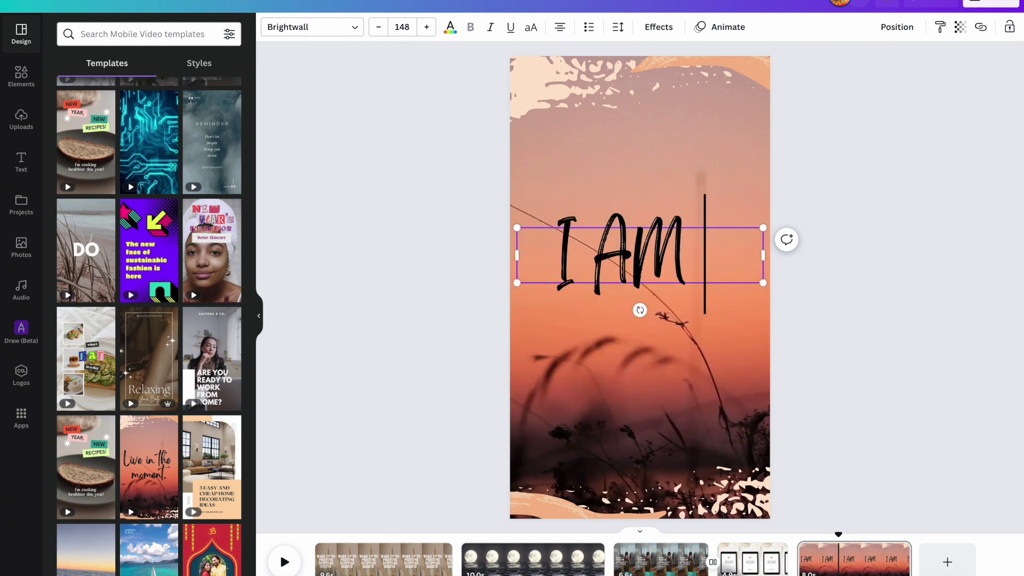
text(MAGNETIC TO MONEY)
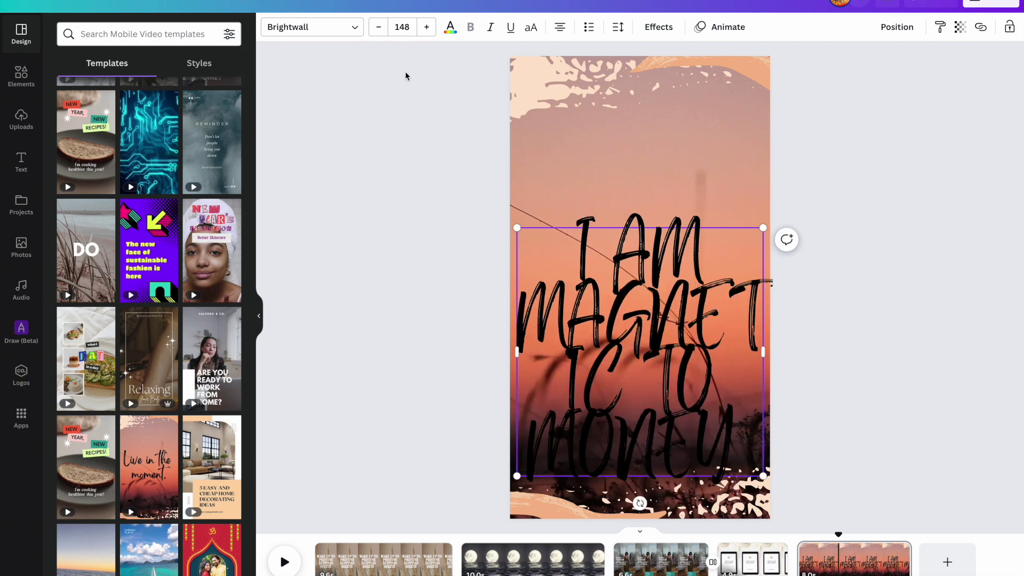
Shrink the affirmation font from 148 to 123 so MAGNETIC fits on one line
click(379, 30)
click(379, 29)
click(379, 30)
click(379, 29)
click(379, 30)
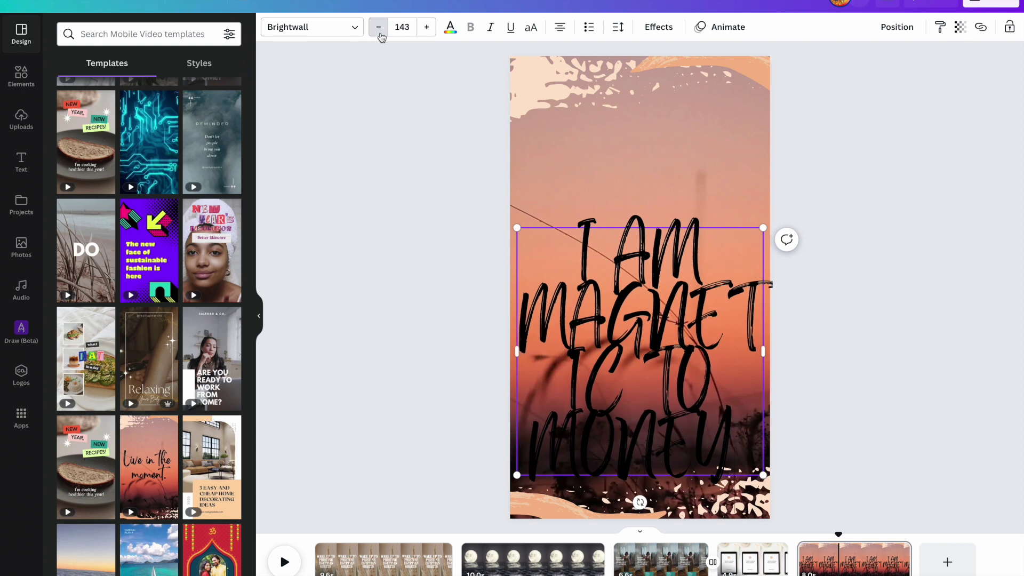
click(379, 30)
click(379, 29)
click(379, 29)
click(379, 29)
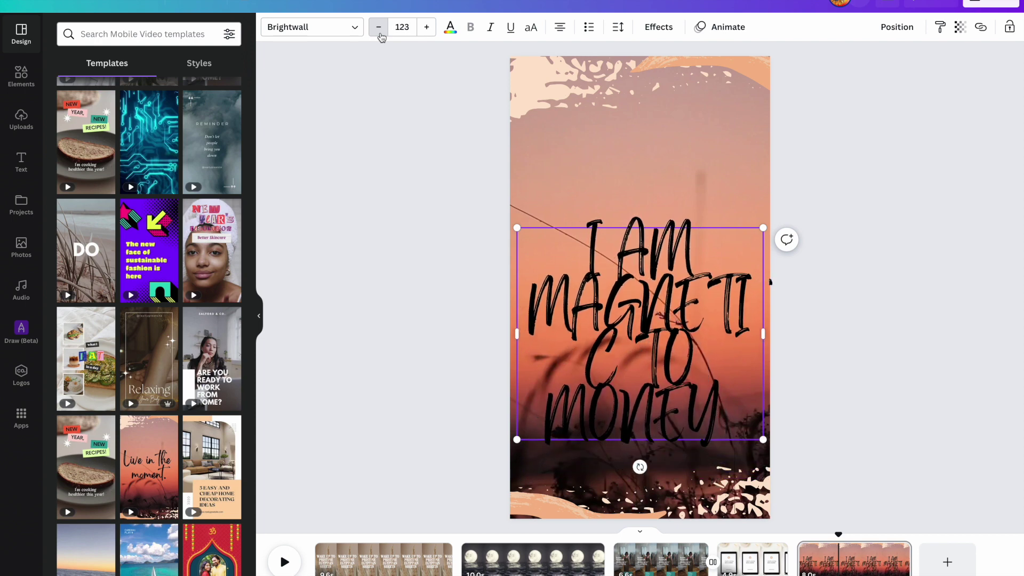
click(379, 29)
click(379, 29)
click(441, 299)
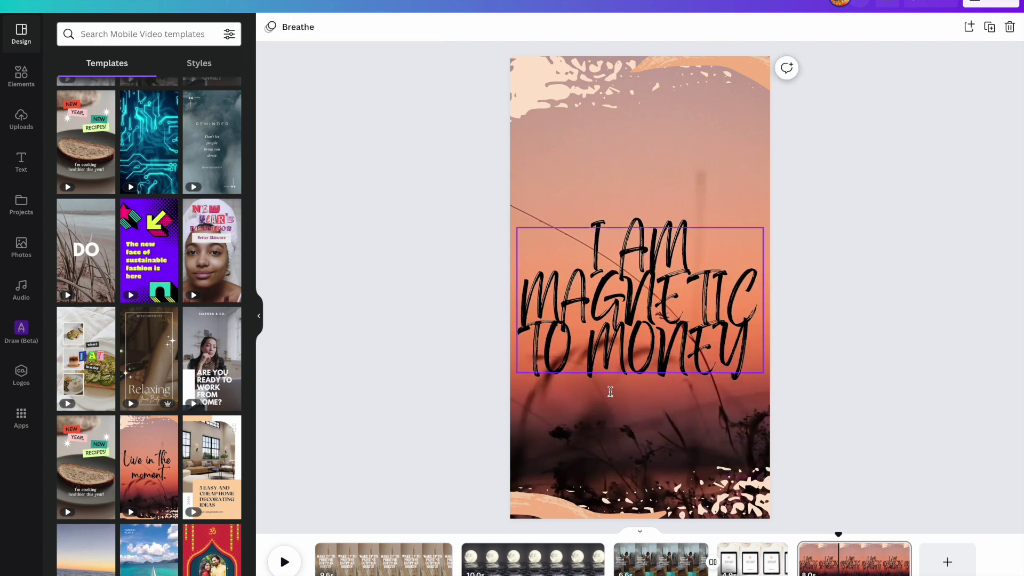
click(617, 373)
click(874, 495)
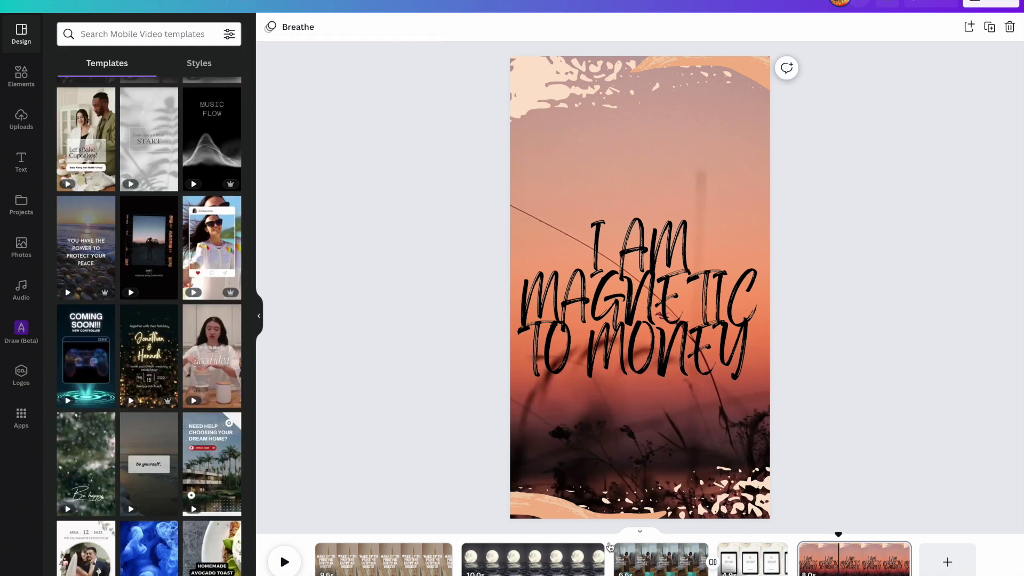
Search the video templates for famous, then AUTHOR, then BOOK
click(134, 43)
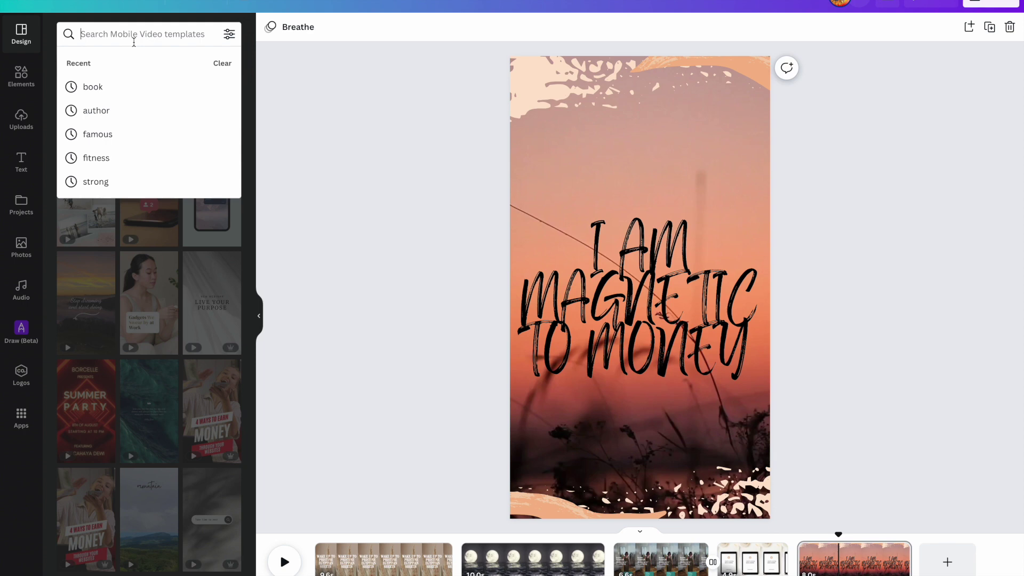
click(161, 139)
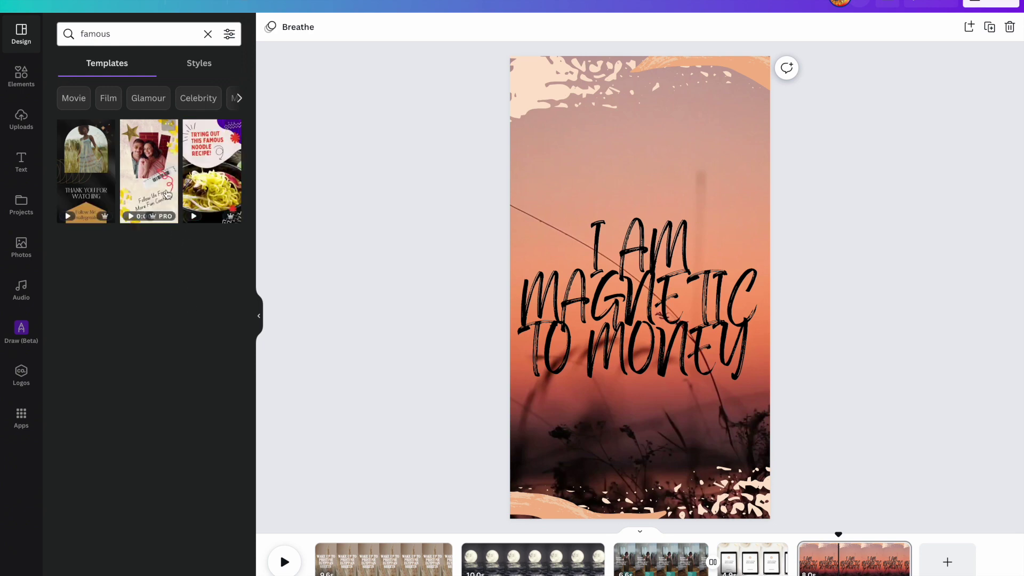
click(207, 33)
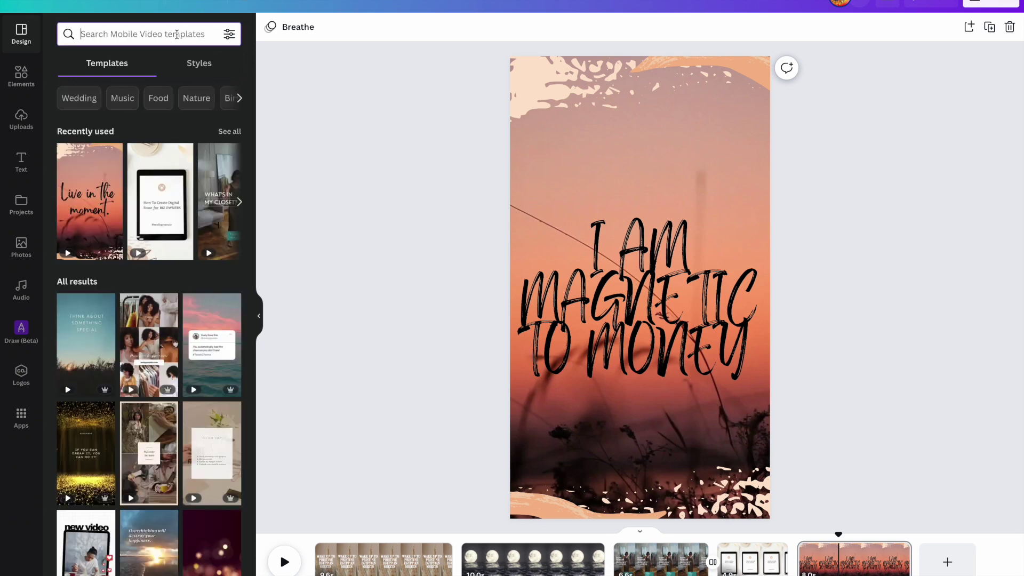
text(AUTHOR)
key(Return)
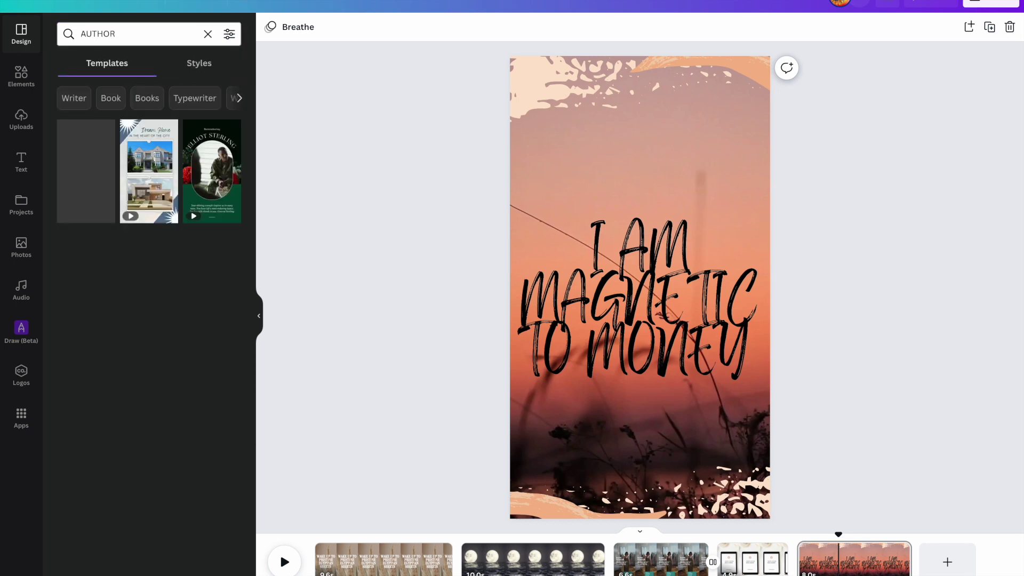
click(175, 32)
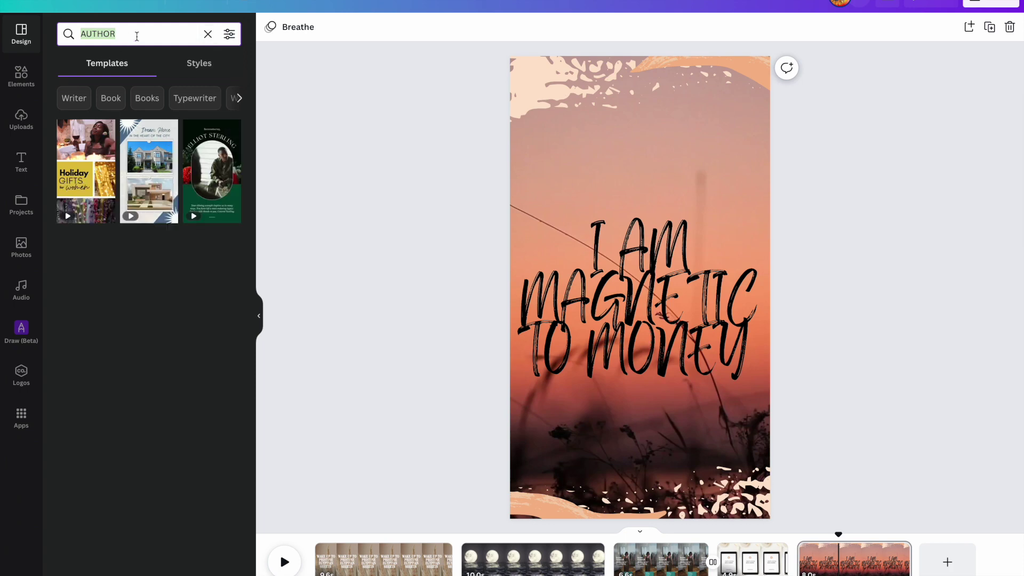
text(BOOK)
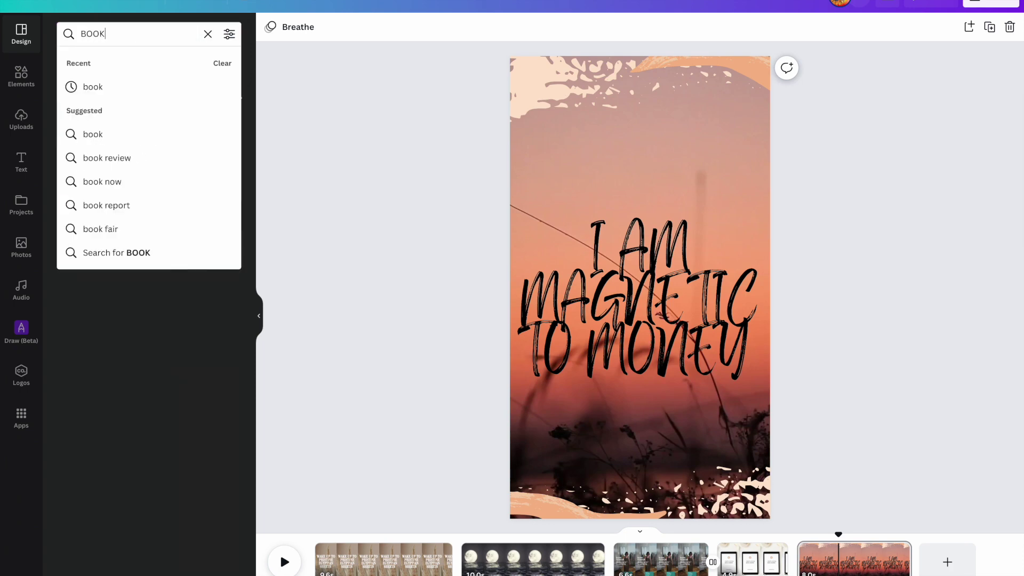
key(Return)
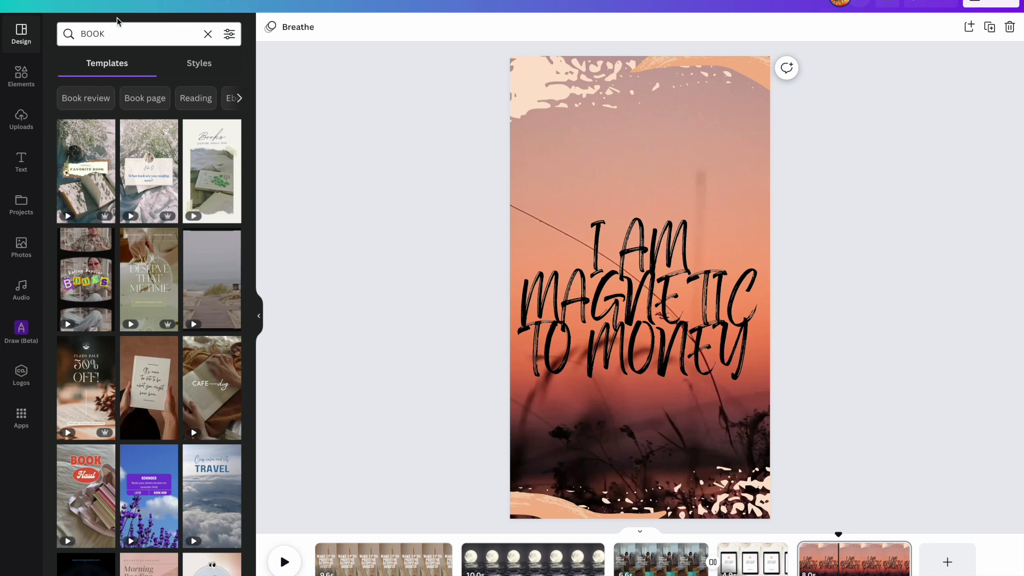
Search the templates for DESIGNER, then clear the search term
click(109, 38)
double_click(110, 37)
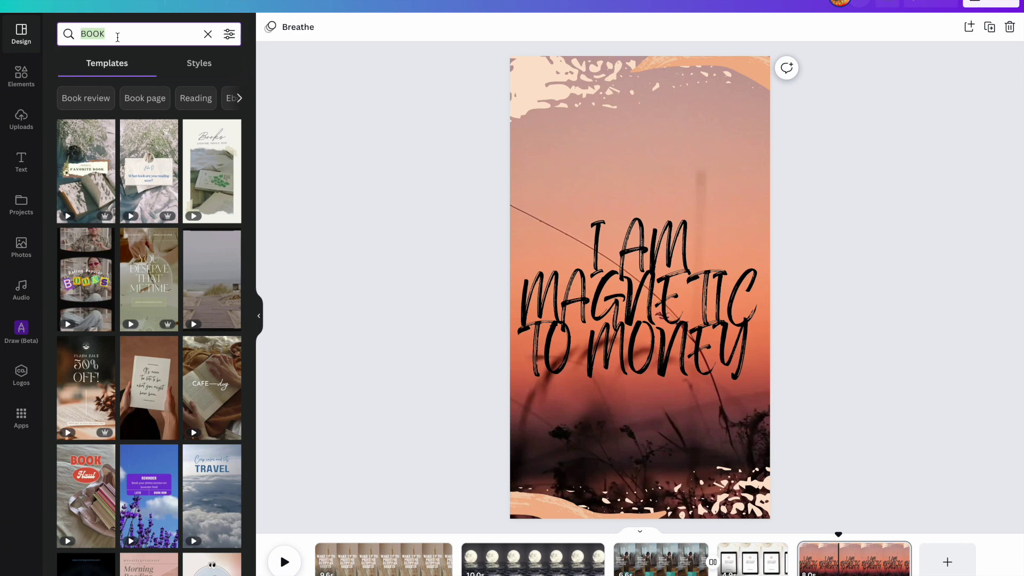
text(DESG)
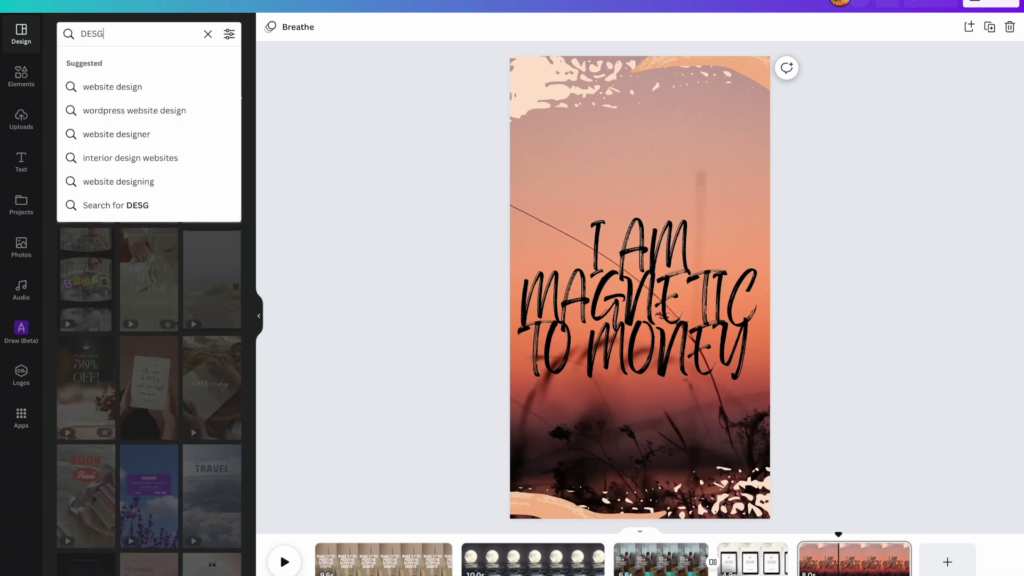
key(BackSpace)
text(IGNER)
key(Return)
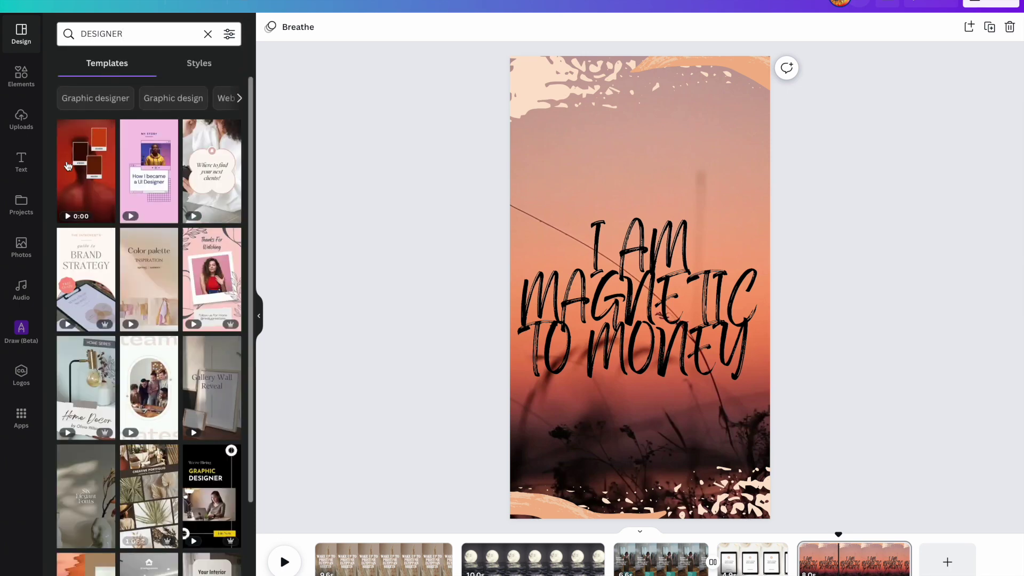
mouse_move(98, 23)
click(126, 38)
double_click(126, 38)
key(BackSpace)
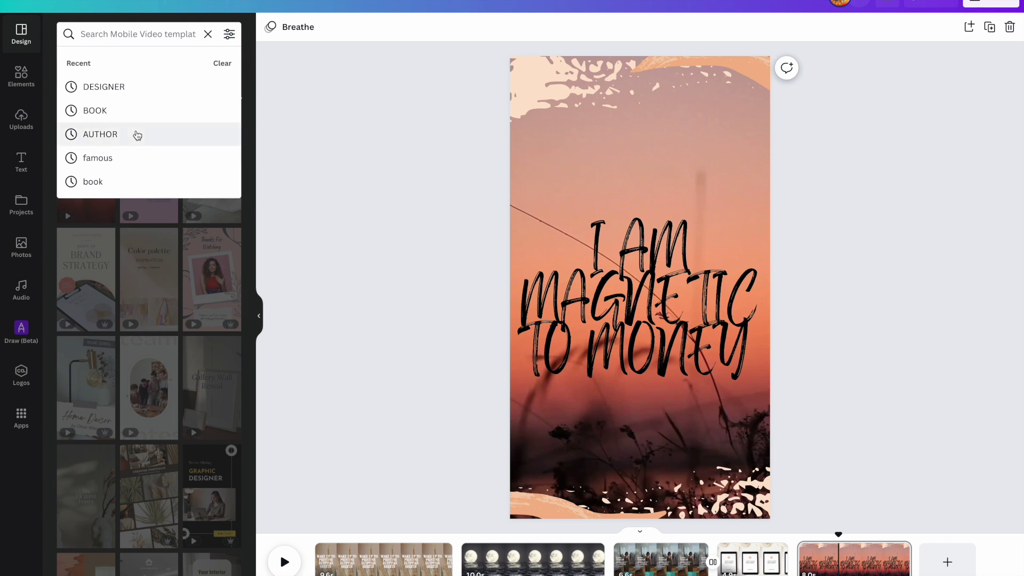
Rerun the famous search, filter to Glamour, and choose the perfume template
click(110, 170)
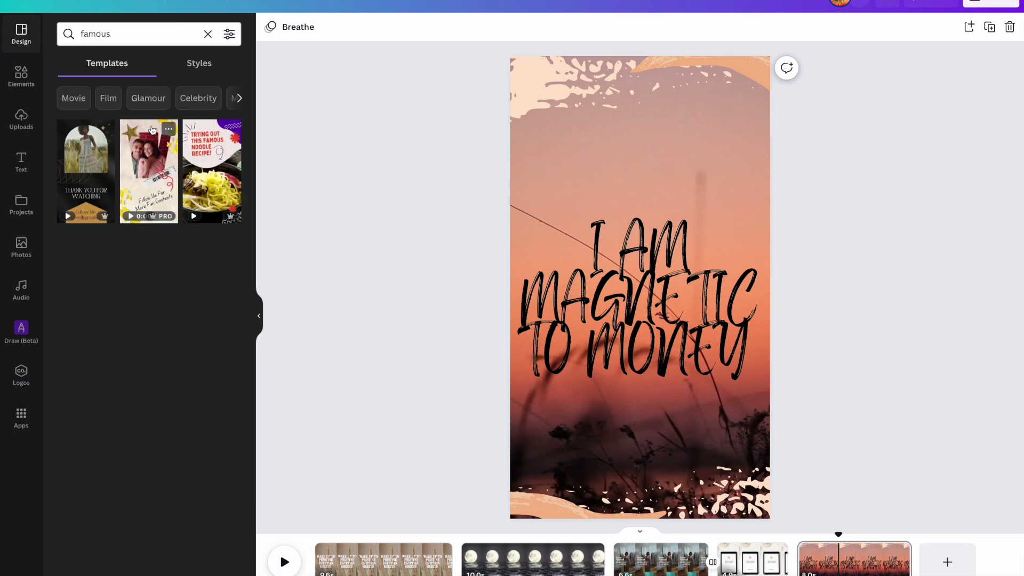
click(152, 107)
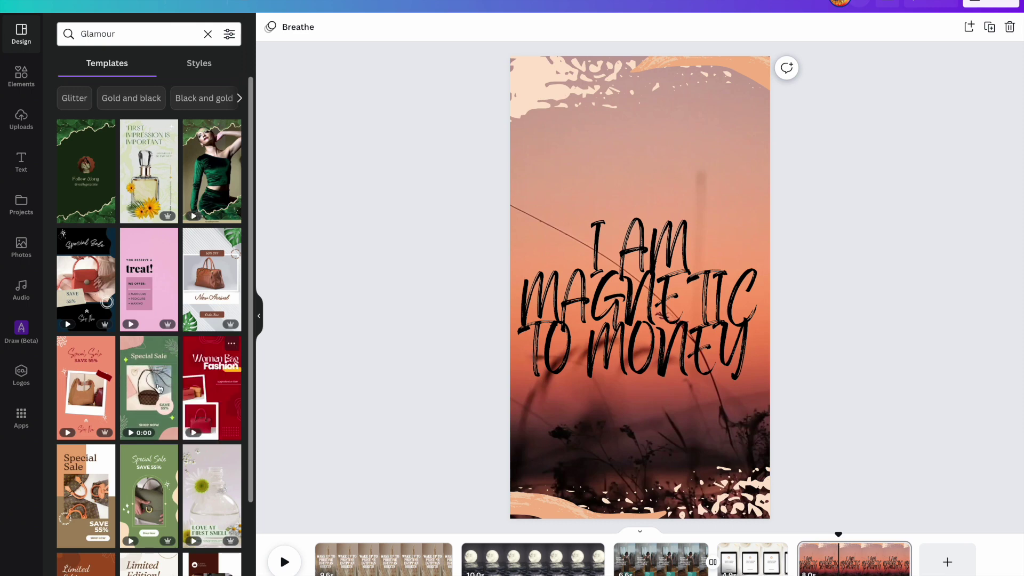
scroll(137, 435, down, 2)
scroll(137, 435, down, 5)
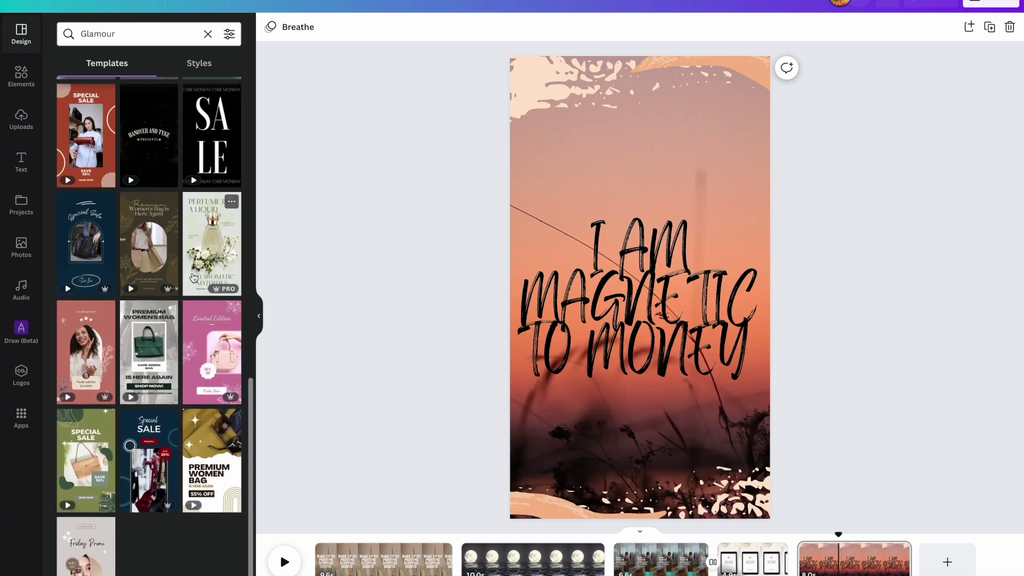
click(194, 278)
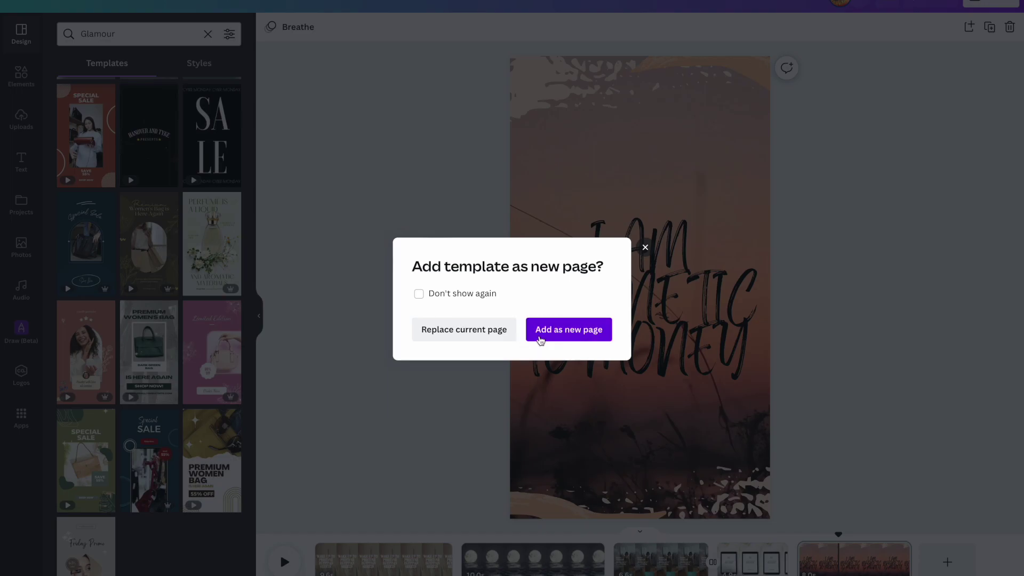
click(569, 329)
click(938, 565)
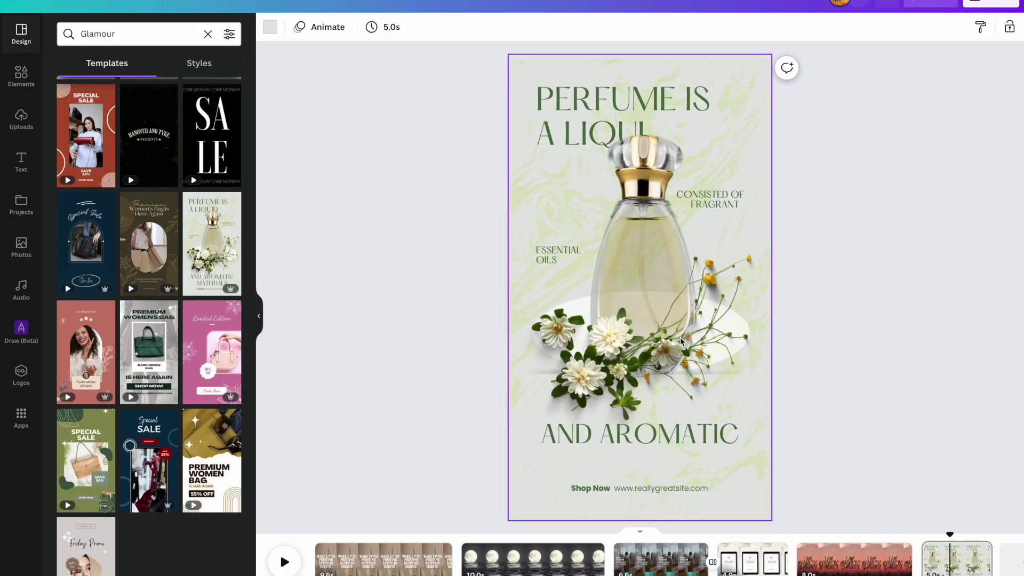
click(643, 226)
click(857, 313)
click(643, 226)
click(656, 136)
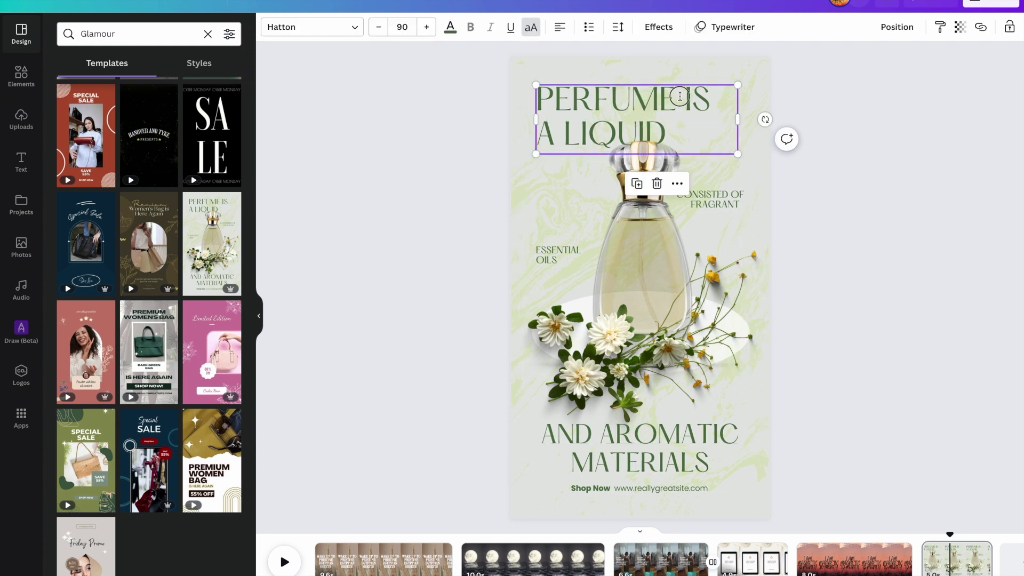
click(695, 245)
right_click(931, 560)
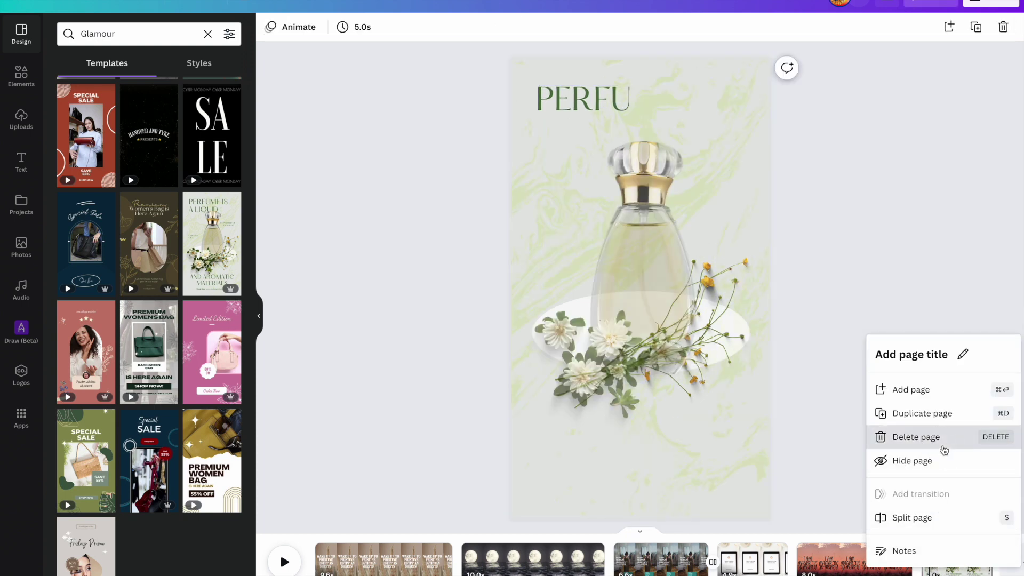
click(941, 438)
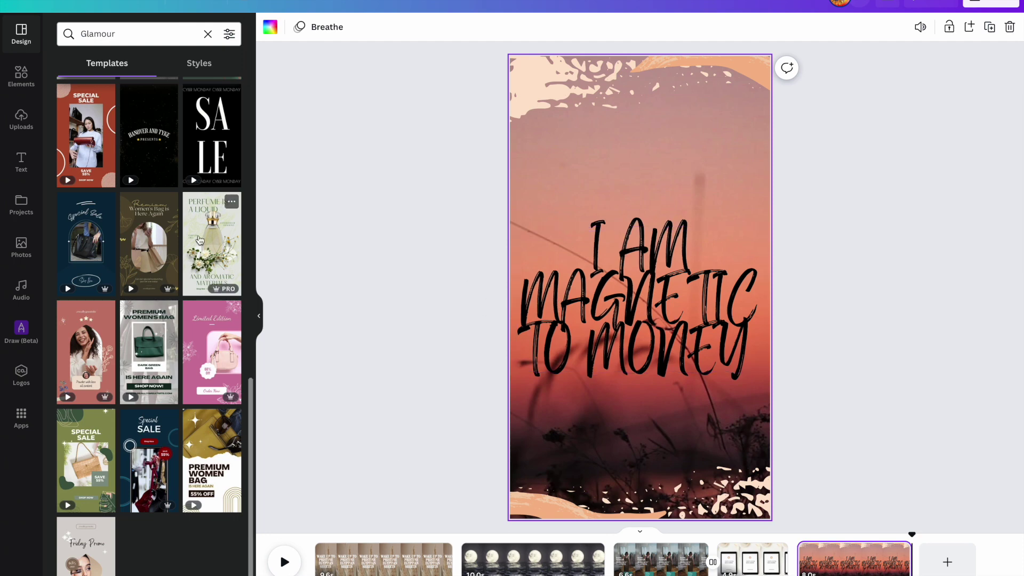
In the Audio library, scroll the category chips and select Birthday
click(22, 288)
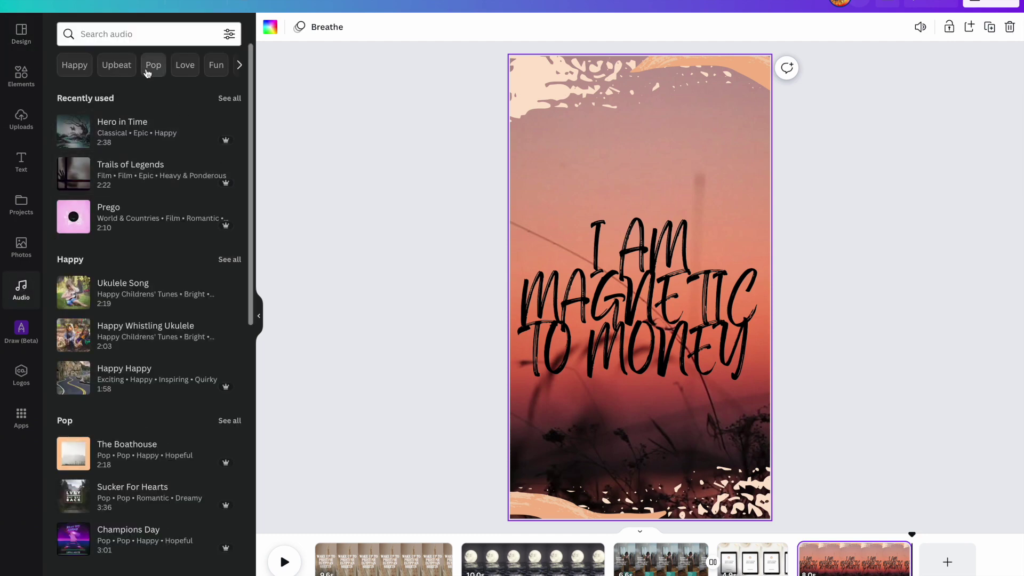
click(237, 66)
click(238, 65)
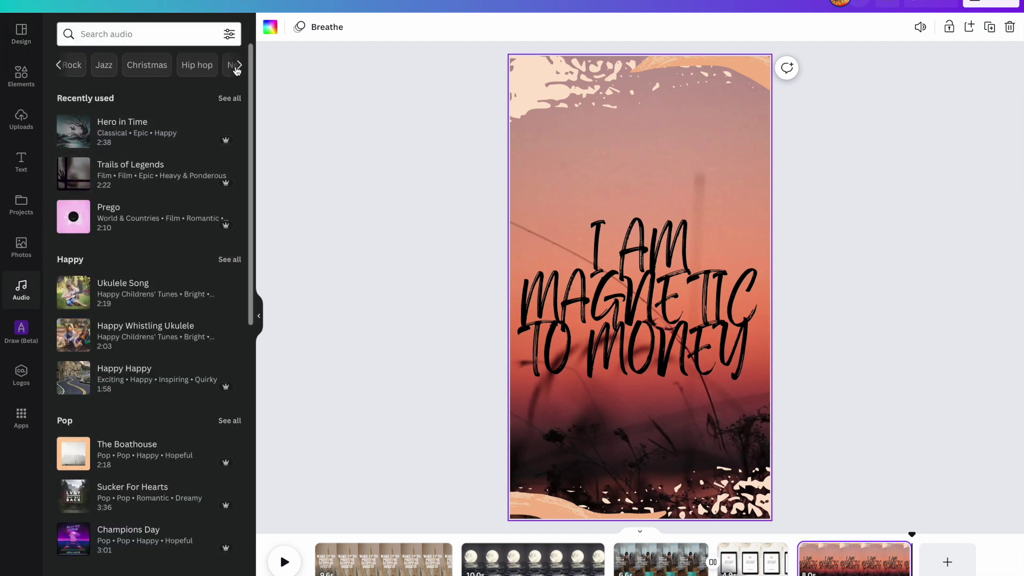
click(237, 65)
click(122, 69)
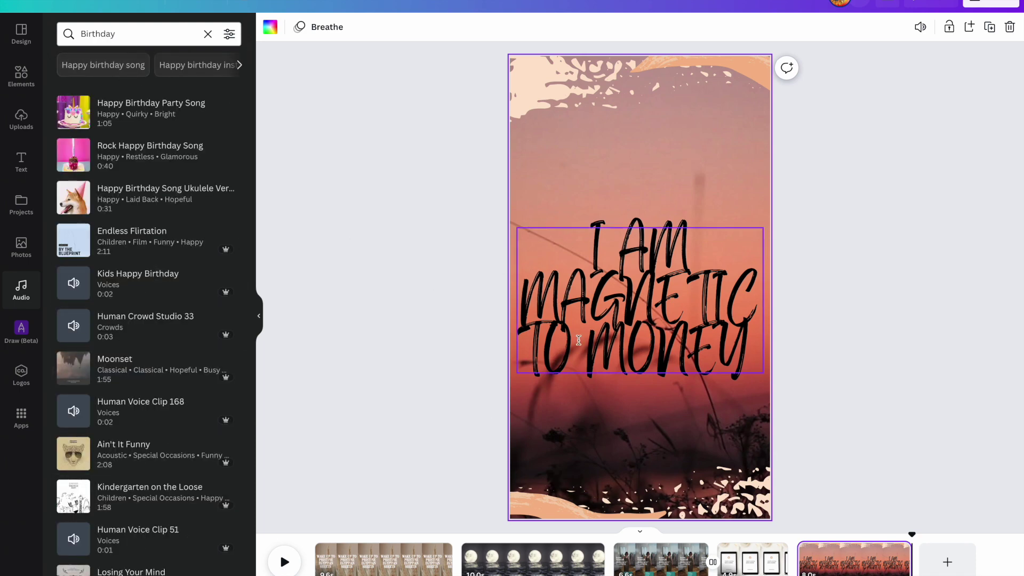
mouse_move(640, 2)
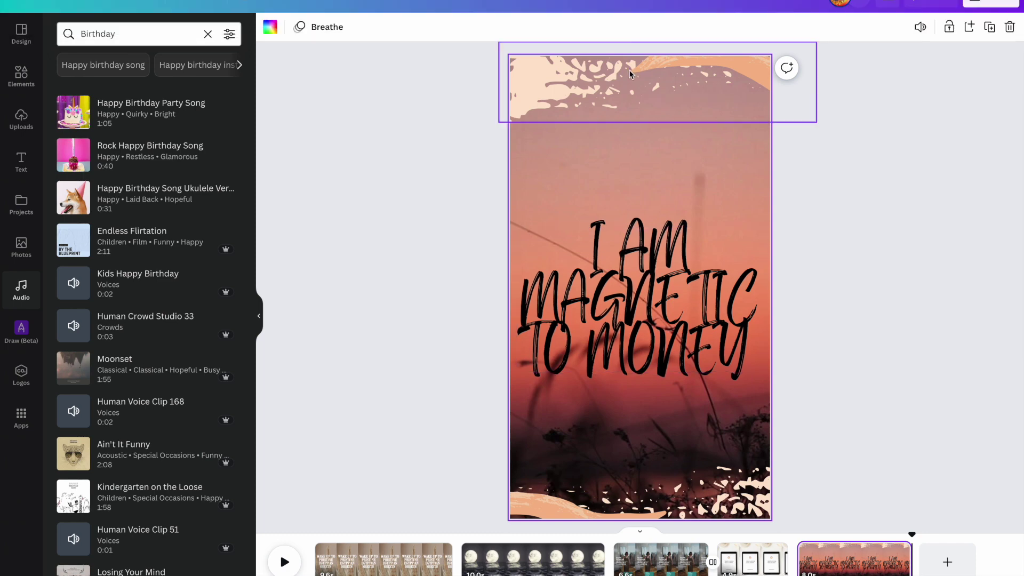
Look over the Mind Movies website down to the sign-up form, then return to Canva
click(629, 31)
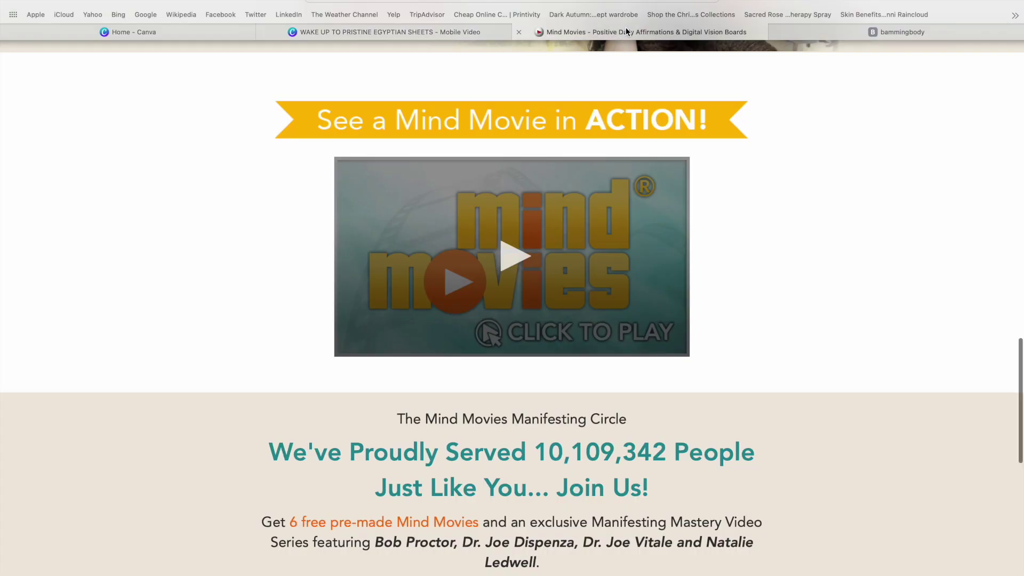
scroll(445, 527, down, 5)
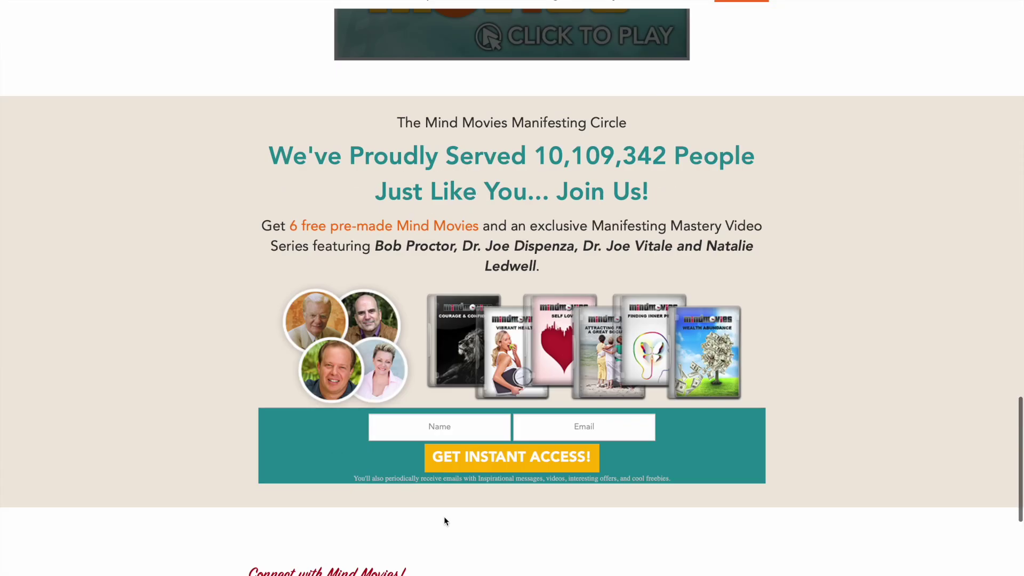
scroll(531, 484, up, 15)
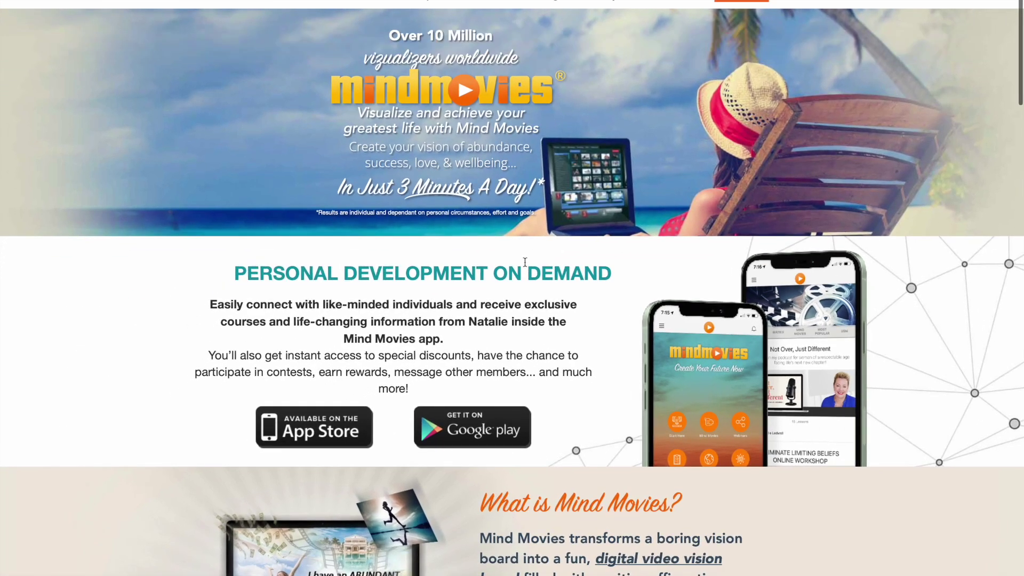
mouse_move(398, 23)
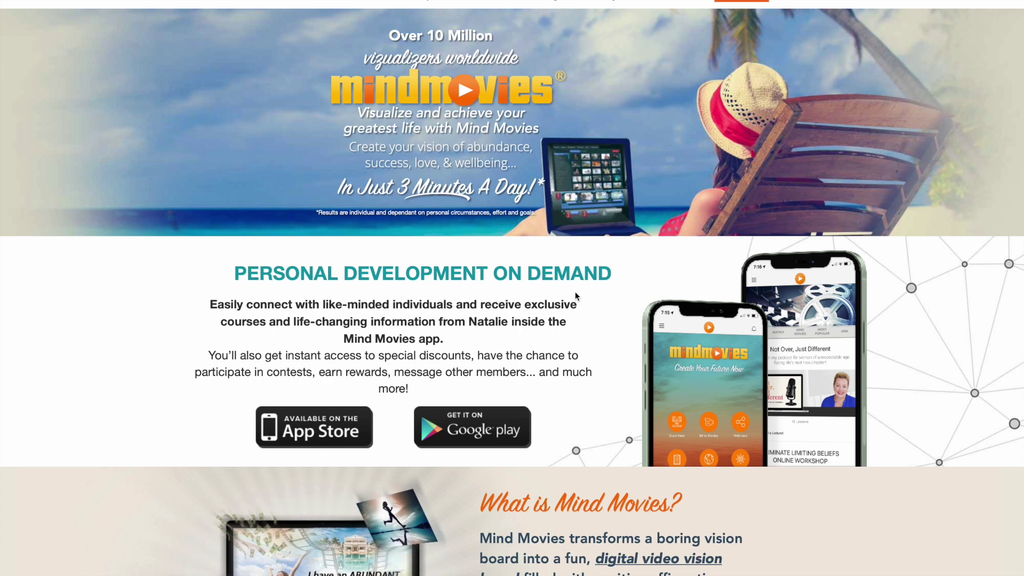
mouse_move(575, 1)
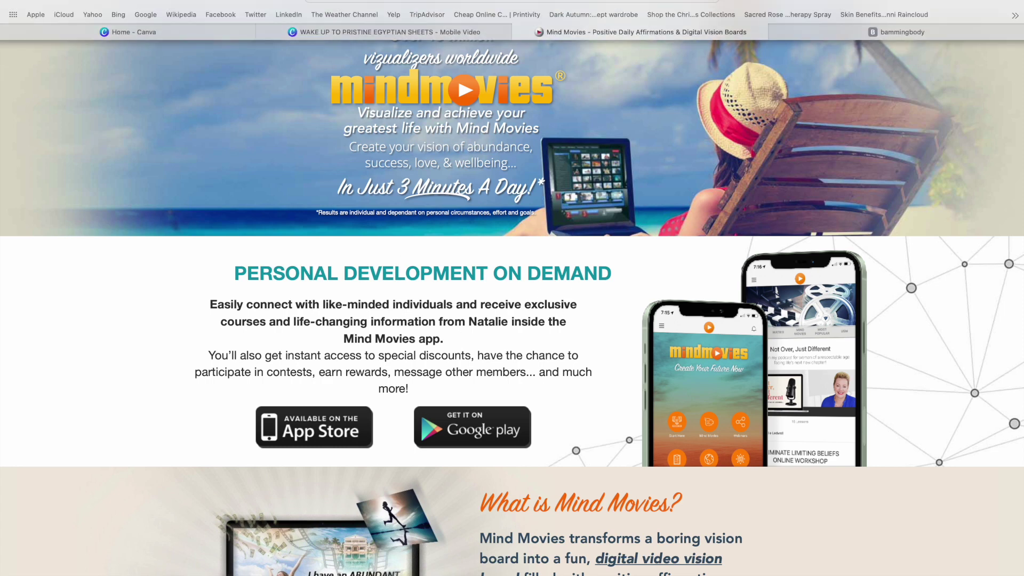
click(474, 33)
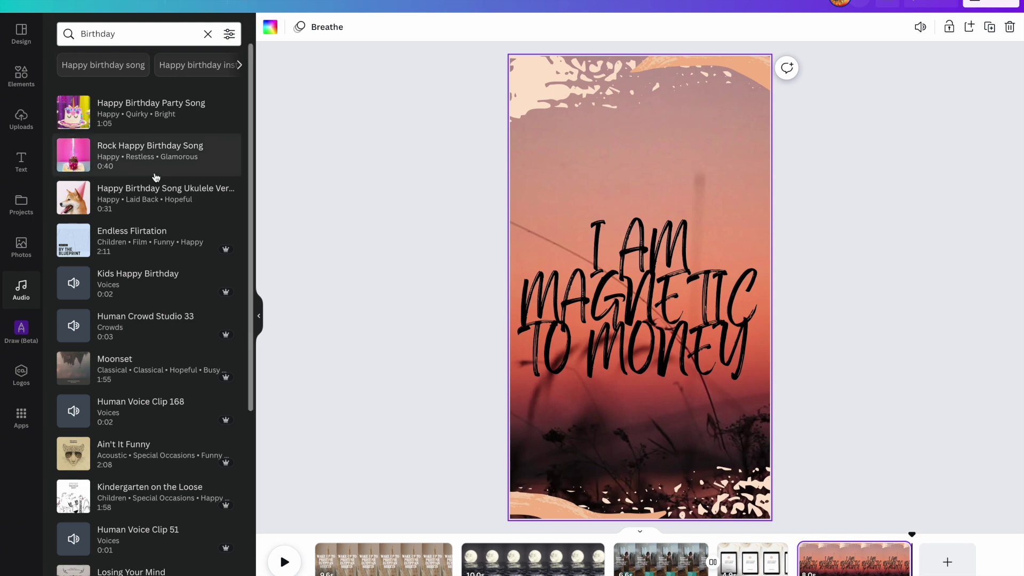
Clear the Birthday audio search
scroll(139, 247, down, 1)
scroll(139, 246, down, 3)
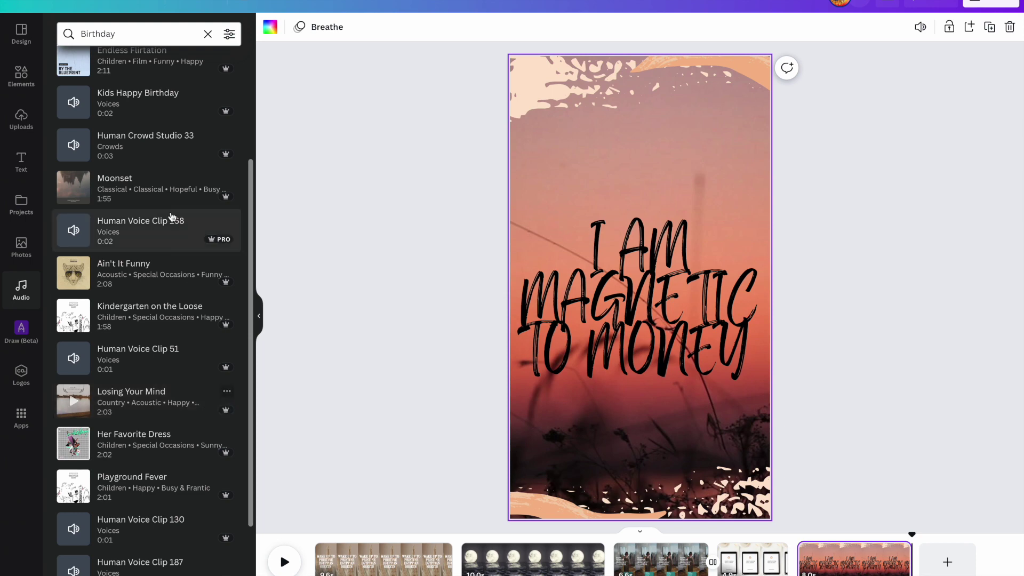
click(133, 34)
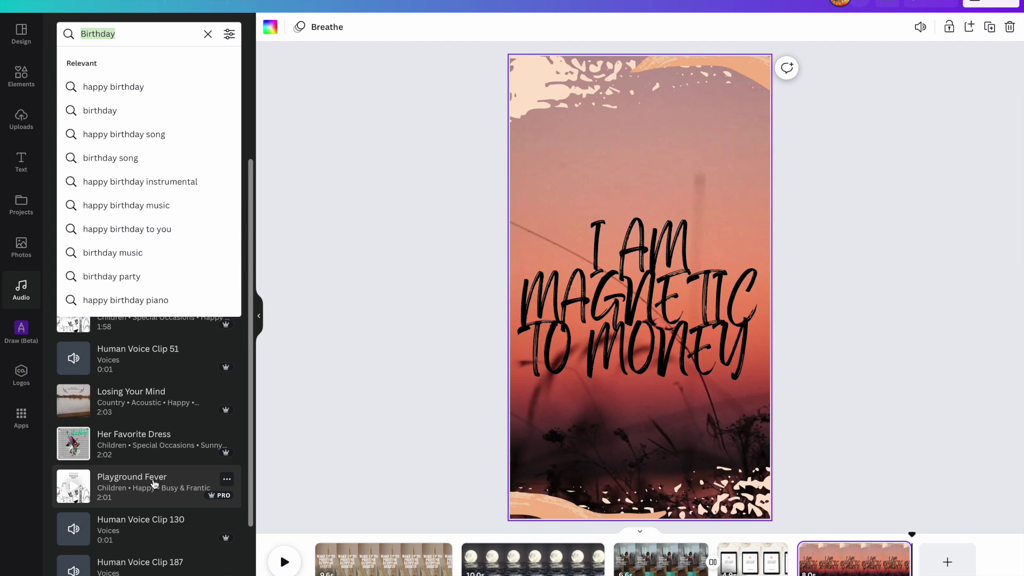
scroll(154, 483, up, 3)
click(320, 283)
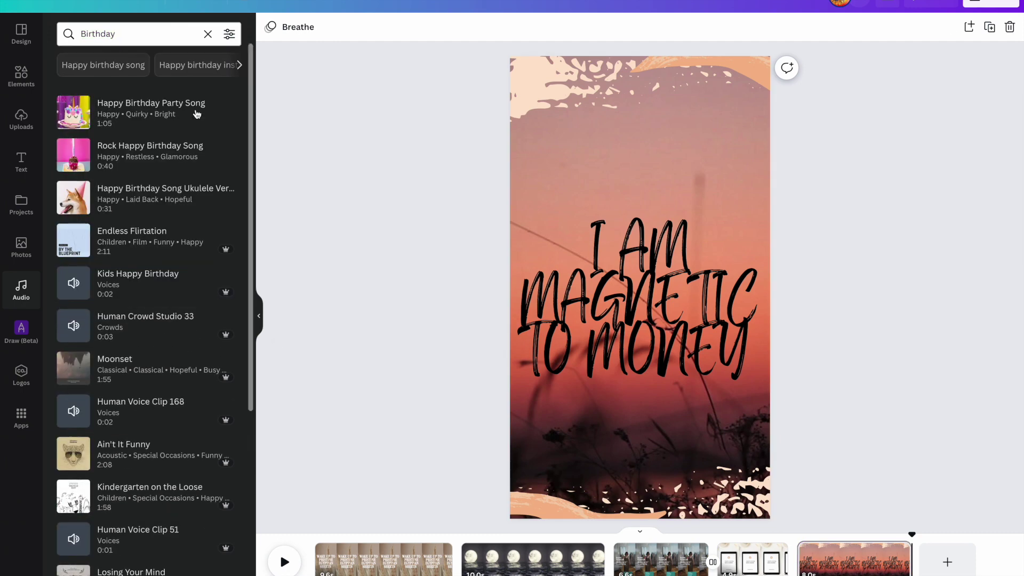
click(208, 34)
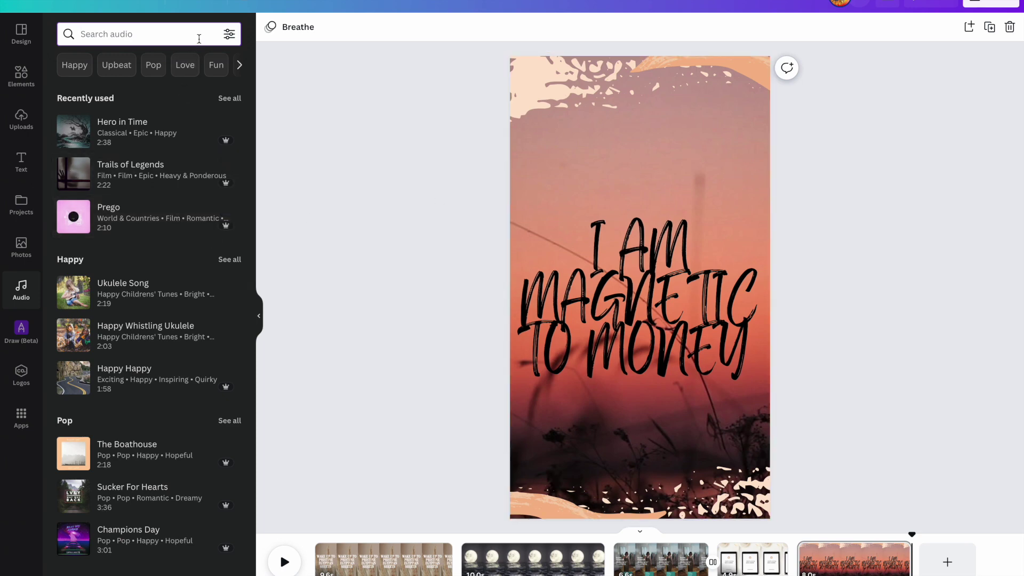
Search audio for OPPS I DID IT AGAIN, then clear the search
text(OPPS I DID IT AGAIN)
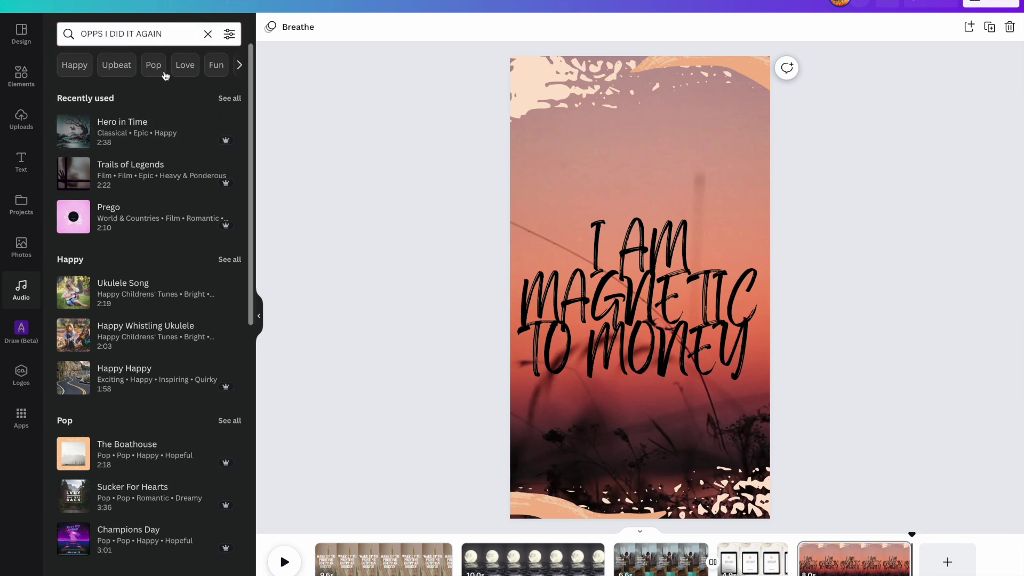
click(178, 34)
key(Return)
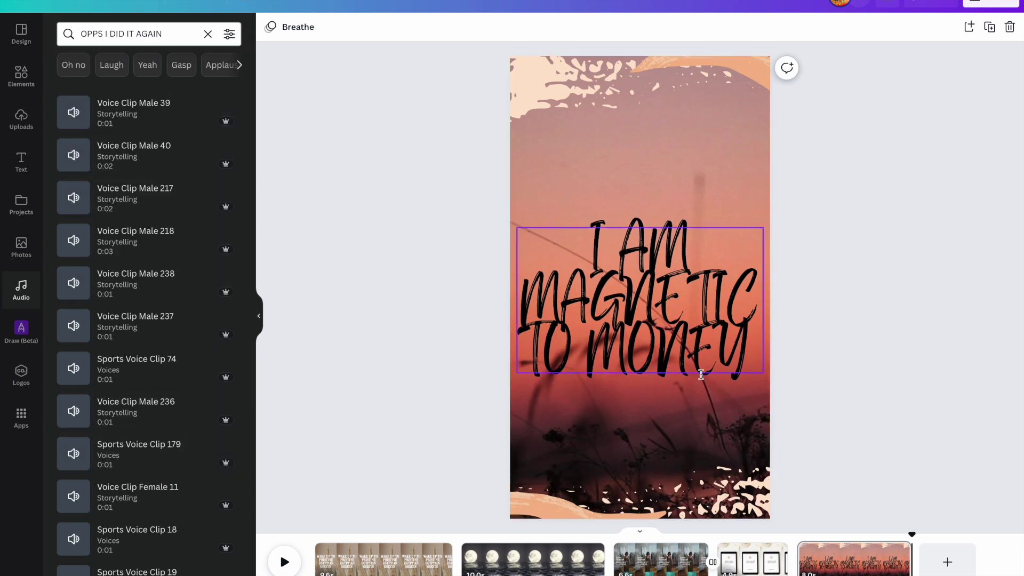
click(208, 34)
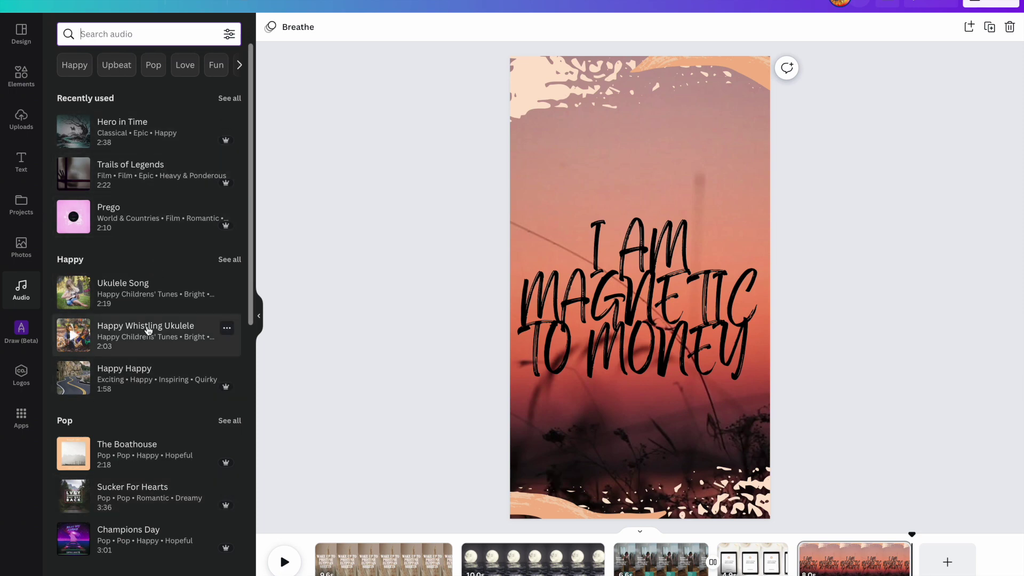
Preview the Epic track Your Gain and drop it onto the timeline from the start
scroll(148, 326, down, 4)
scroll(139, 466, down, 6)
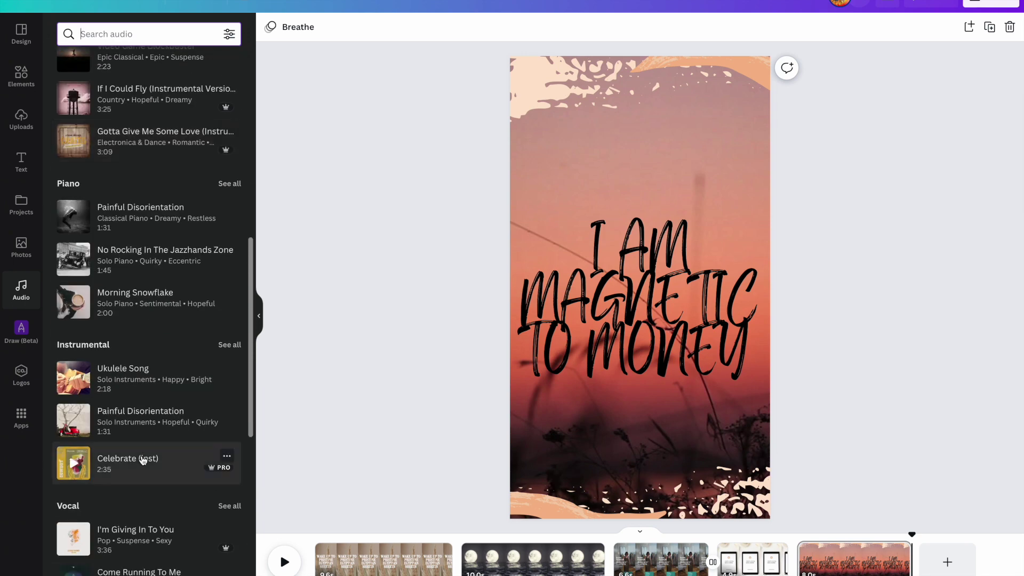
scroll(69, 138, up, 1)
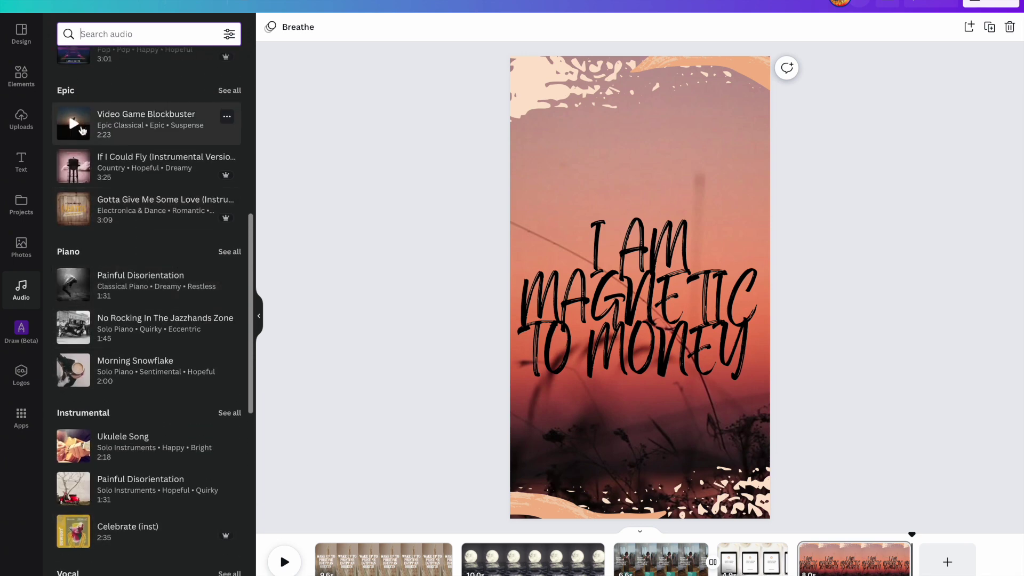
click(225, 94)
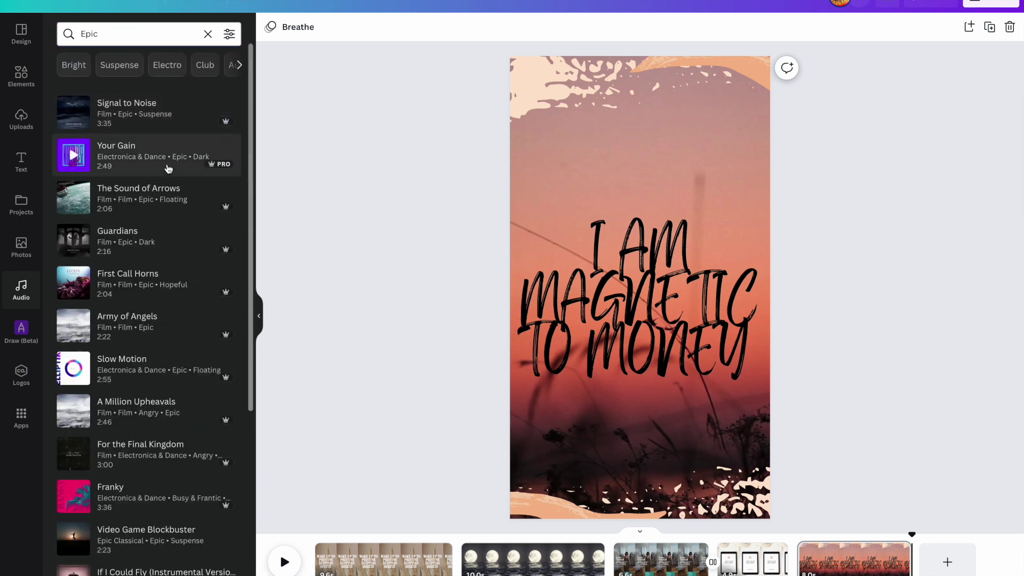
click(74, 155)
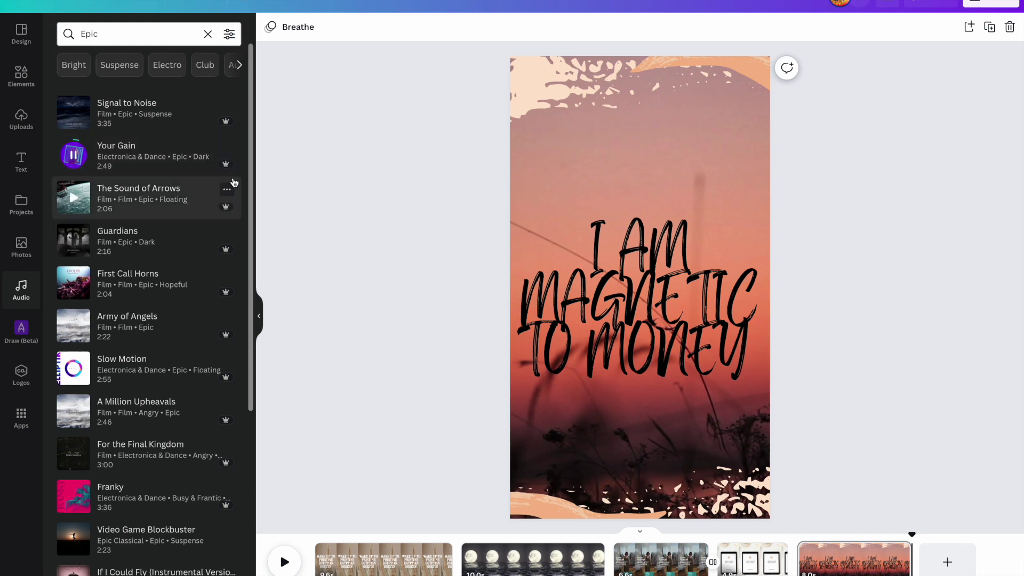
key(XF86AudioRaiseVolume)
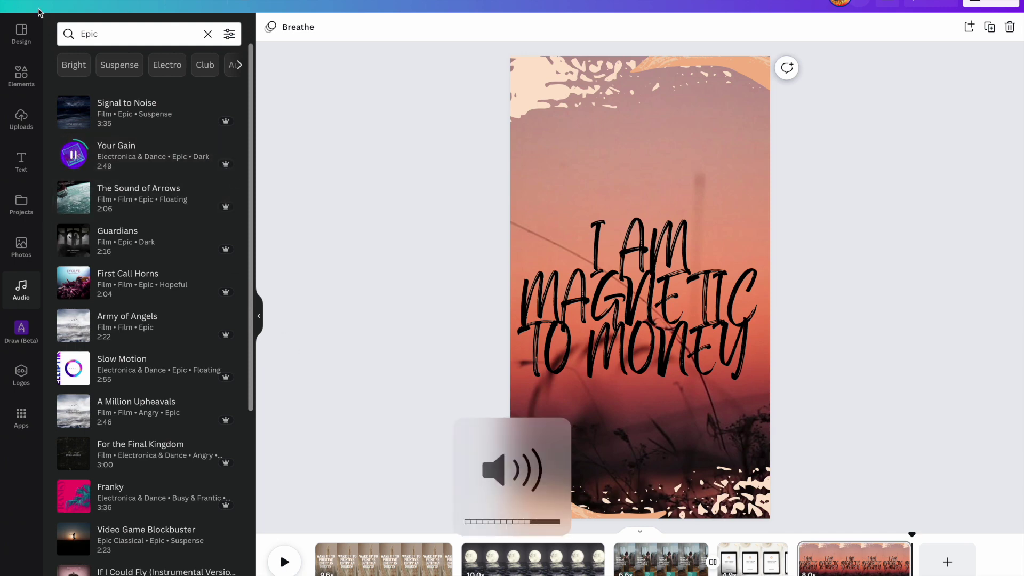
drag(125, 163, 311, 569)
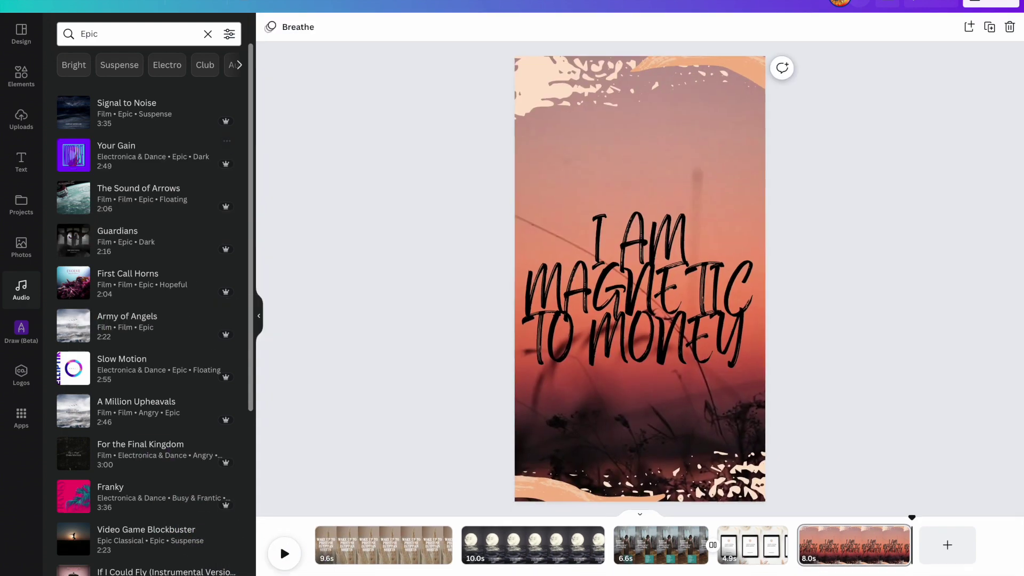
drag(160, 155, 160, 160)
drag(360, 572, 318, 570)
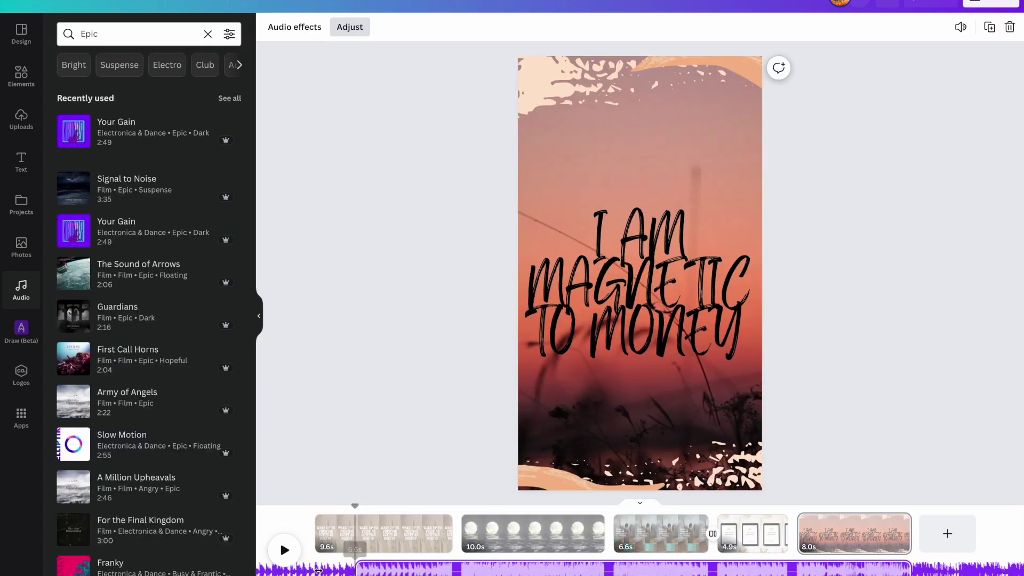
click(926, 487)
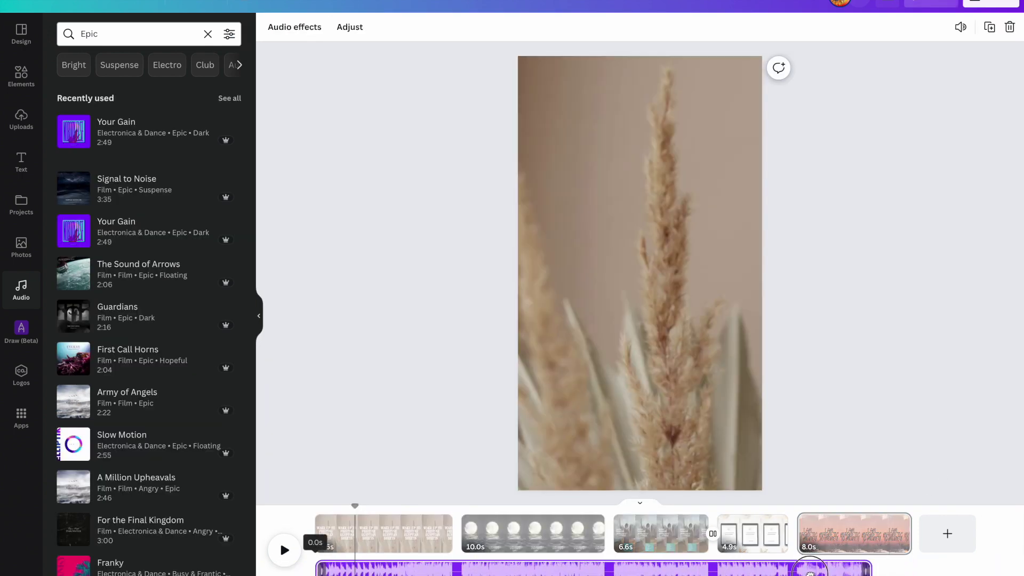
Stretch Your Gain to the 39.2 s video end, then check the Share download settings
drag(881, 565, 909, 563)
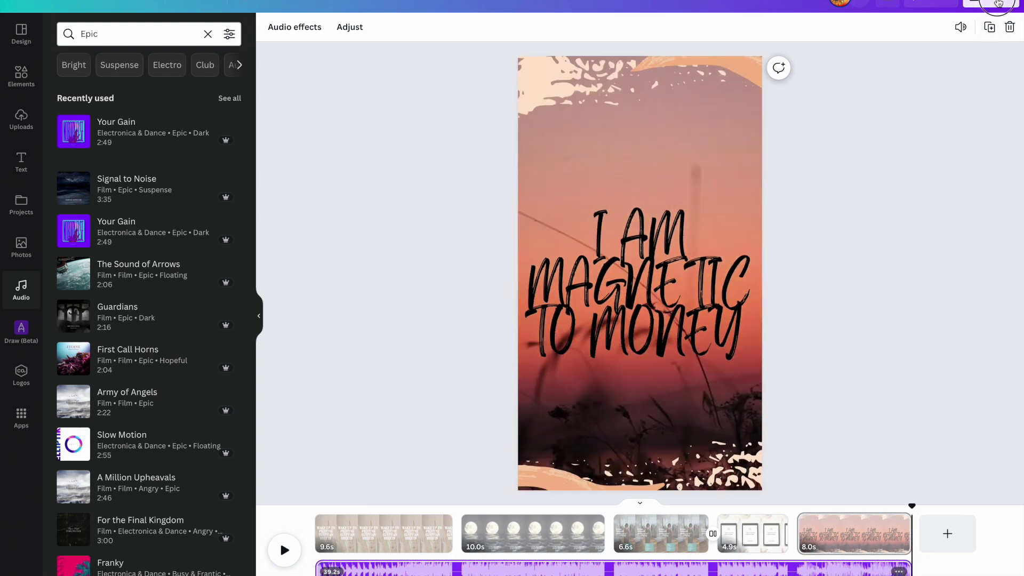
click(995, 4)
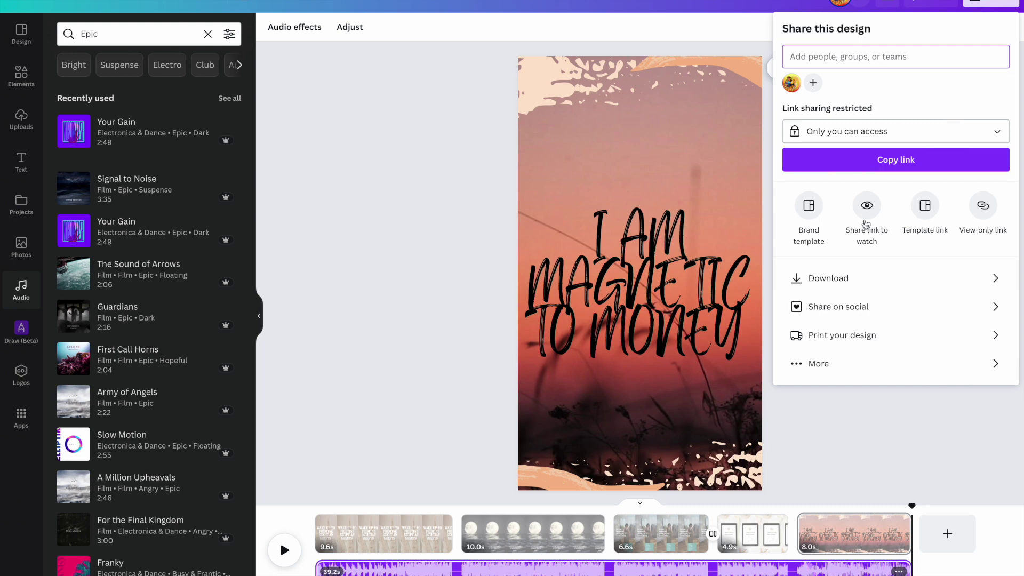
click(847, 278)
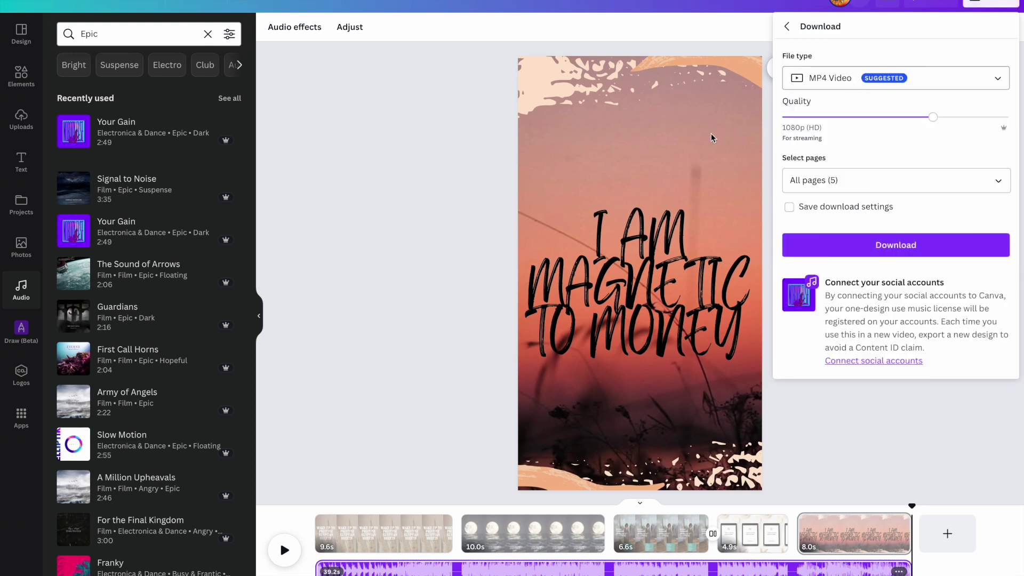
click(411, 251)
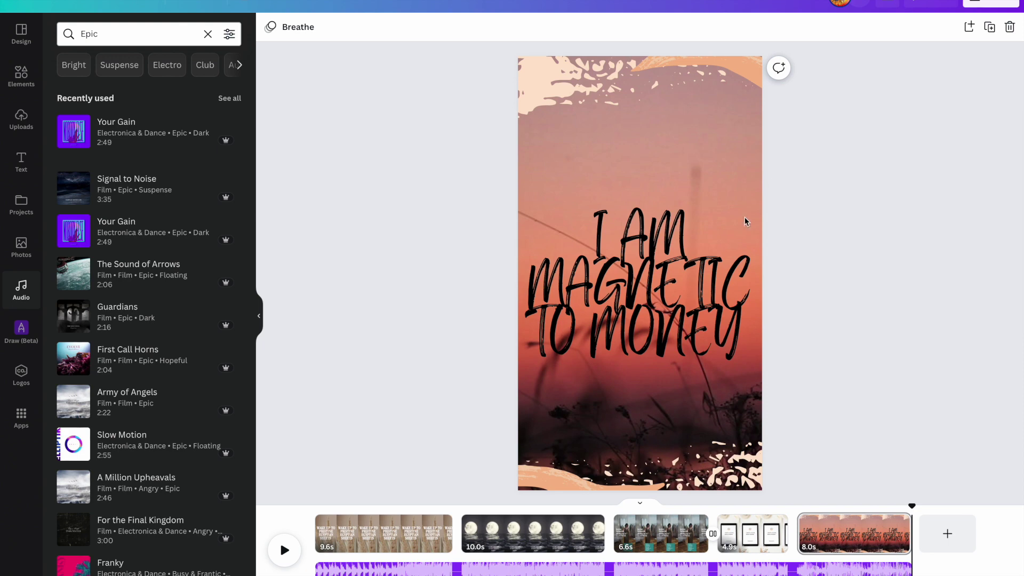
click(930, 8)
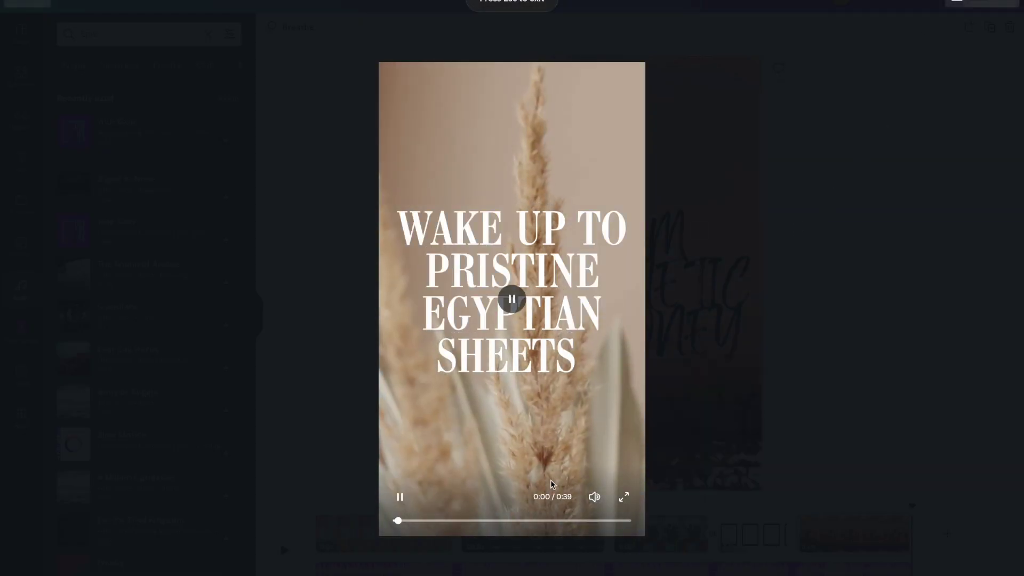
mouse_move(596, 499)
drag(593, 464, 594, 481)
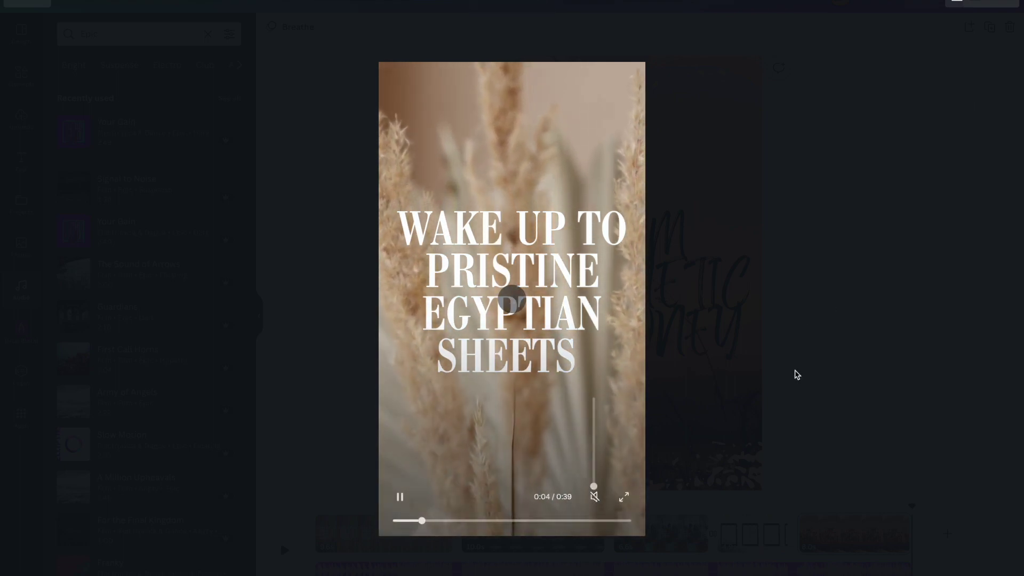
mouse_move(595, 487)
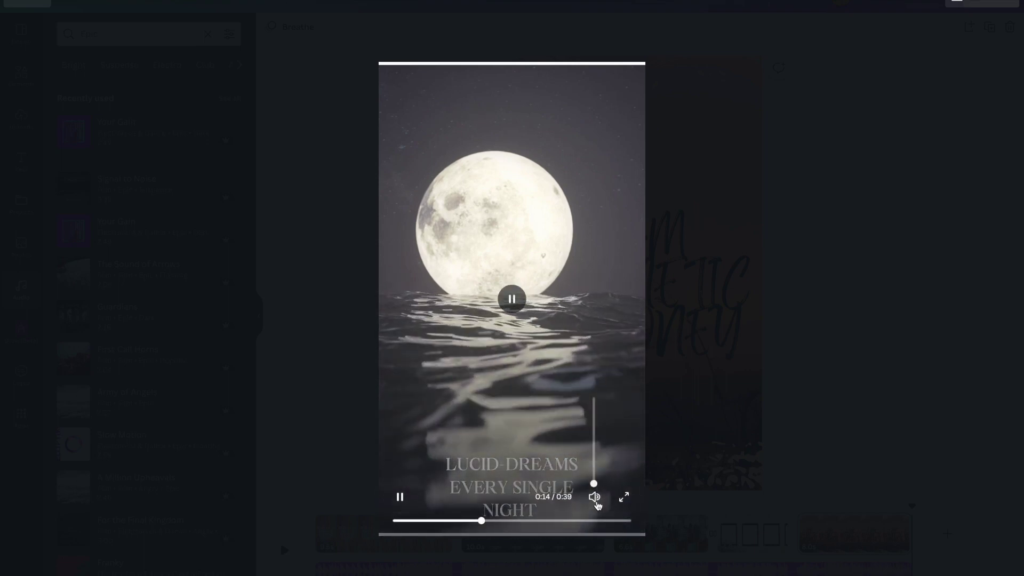
drag(596, 486, 593, 486)
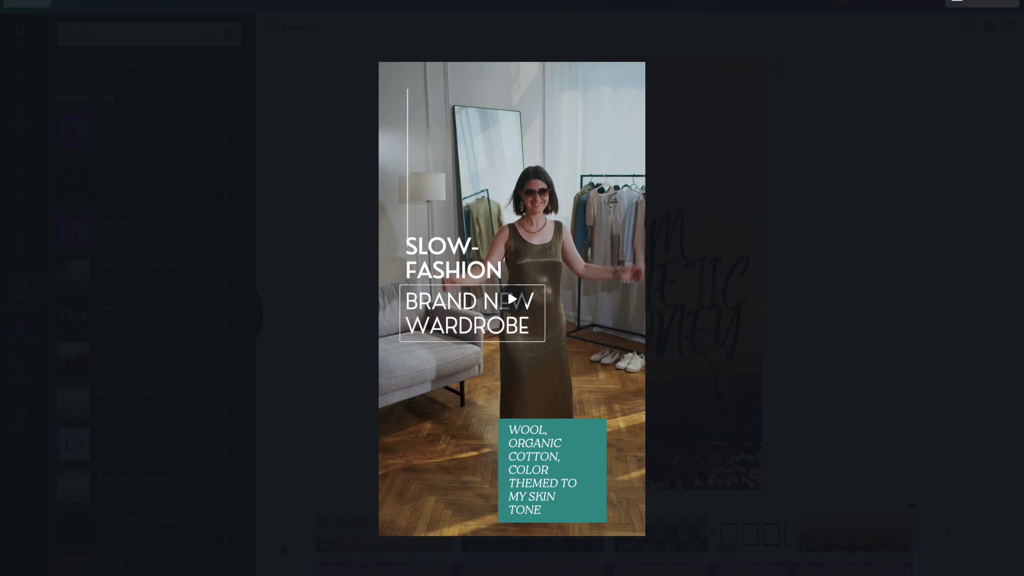
Add a pink brush splash at upper left and a white sunburst over the affirmation
click(832, 281)
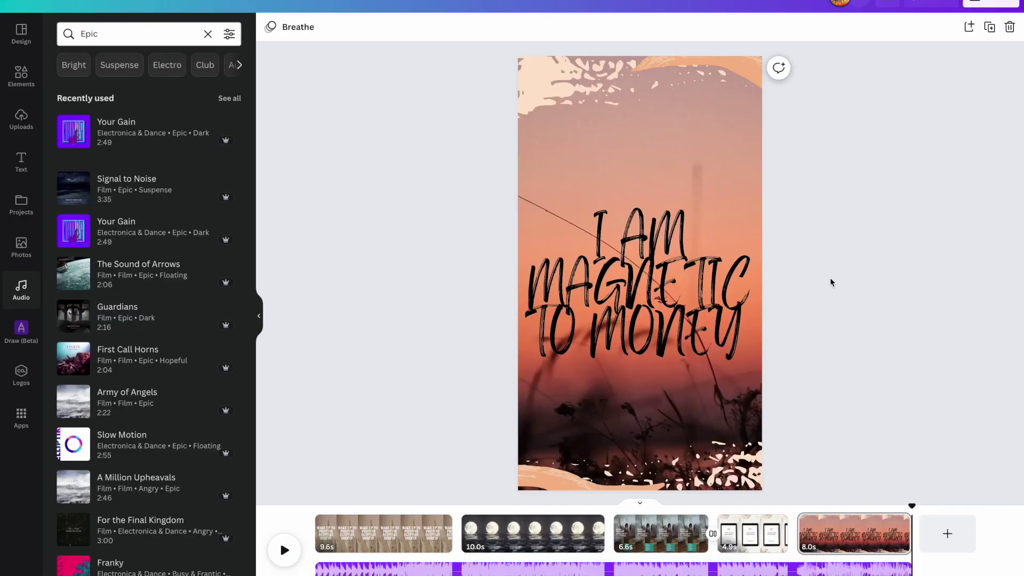
click(22, 74)
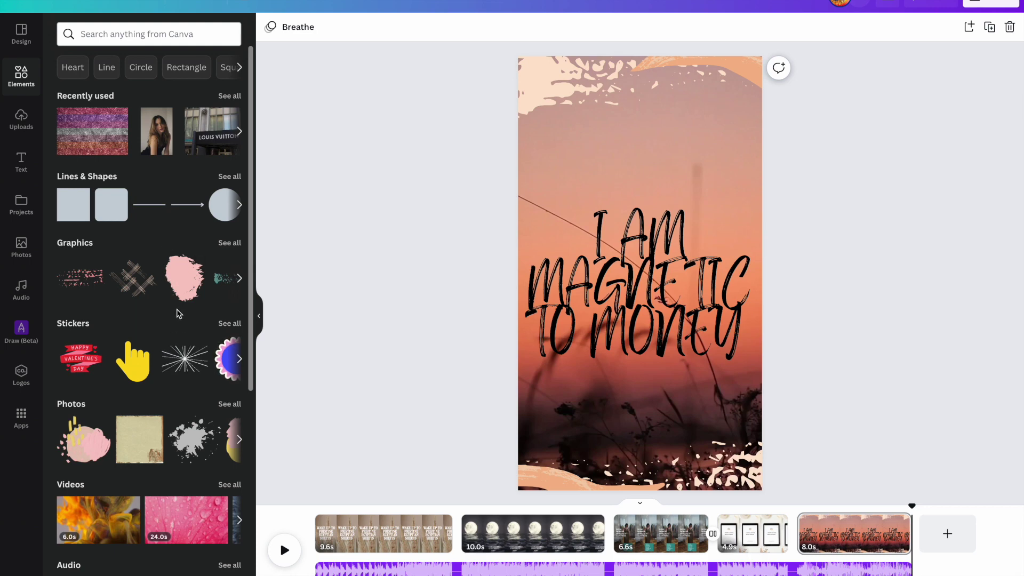
mouse_move(181, 297)
mouse_down()
mouse_move(595, 234)
mouse_move(592, 164)
mouse_move(555, 151)
mouse_up()
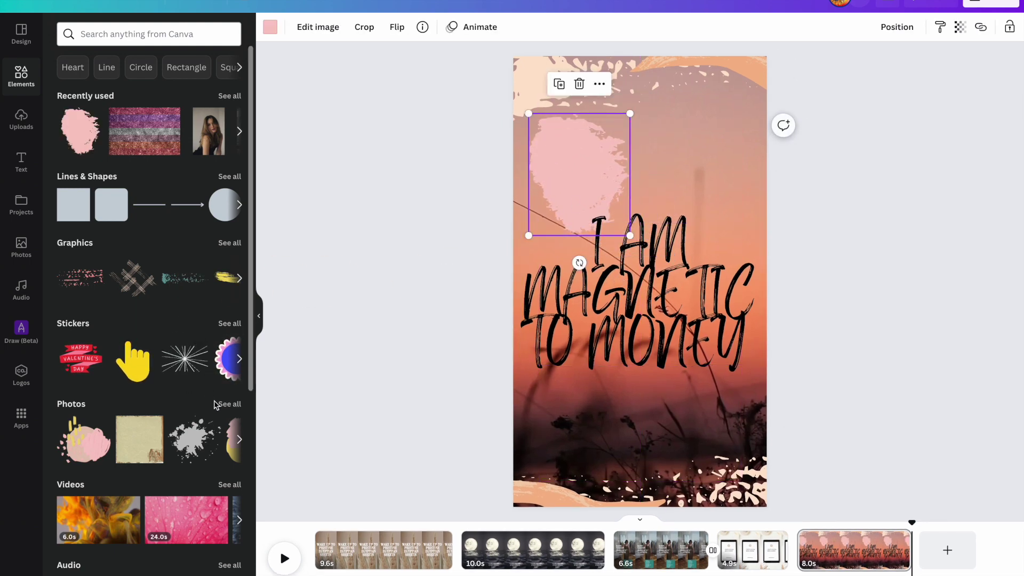
drag(200, 369, 594, 302)
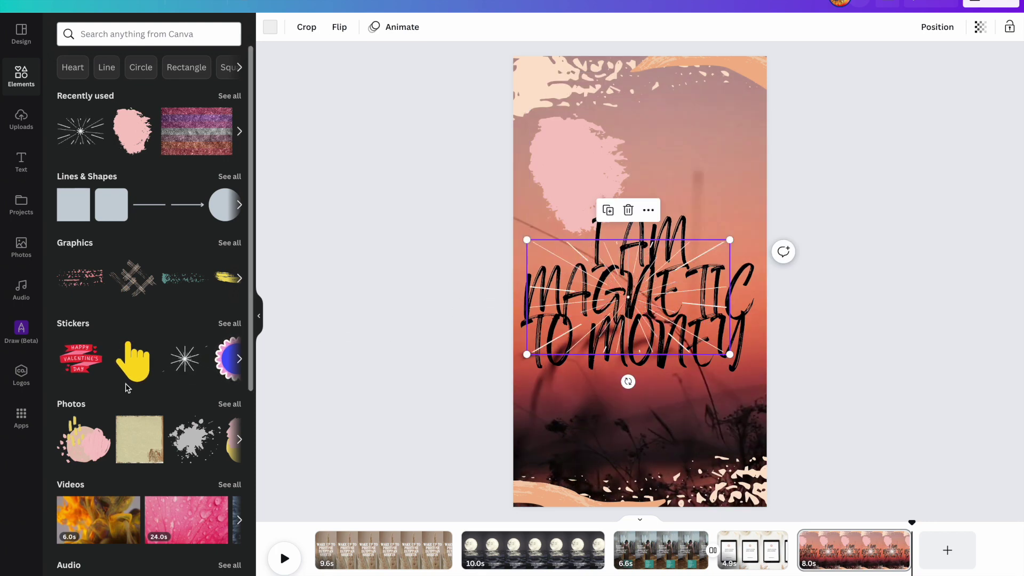
scroll(193, 229, down, 5)
scroll(194, 230, up, 5)
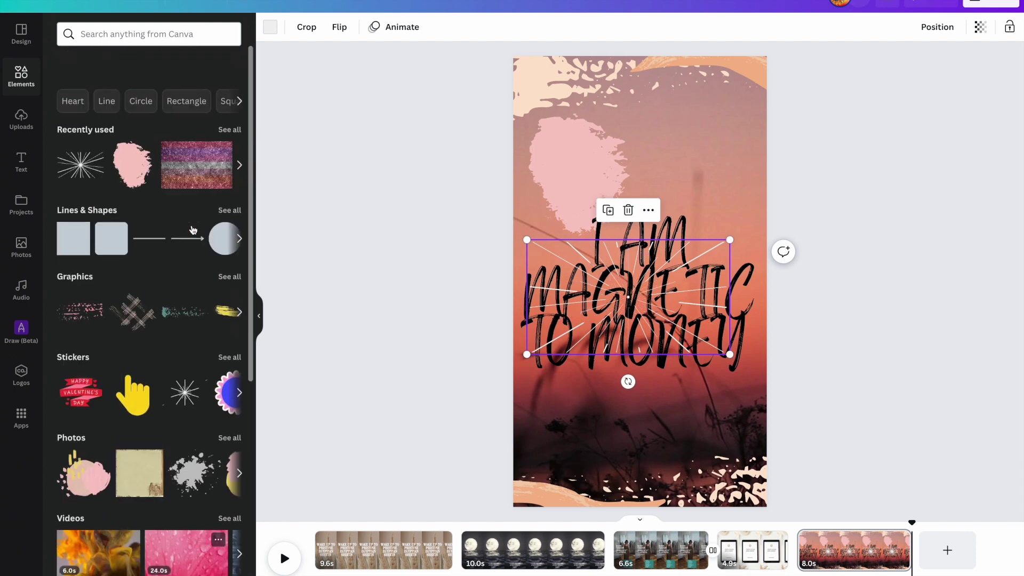
click(154, 33)
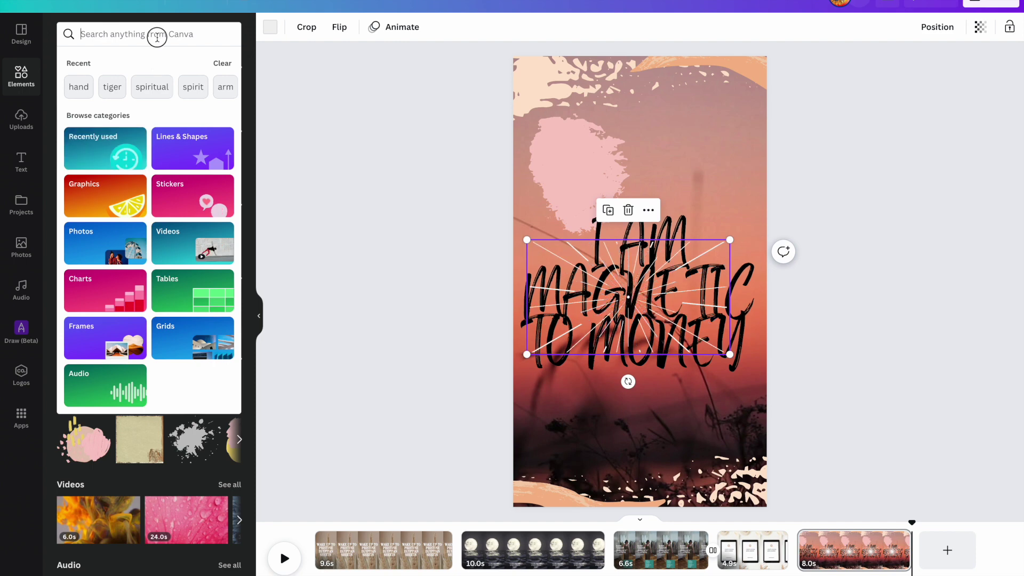
Search Elements for QUOTES and place a Motivational sunflower quote photo at the page top
text(QUOTES)
key(Return)
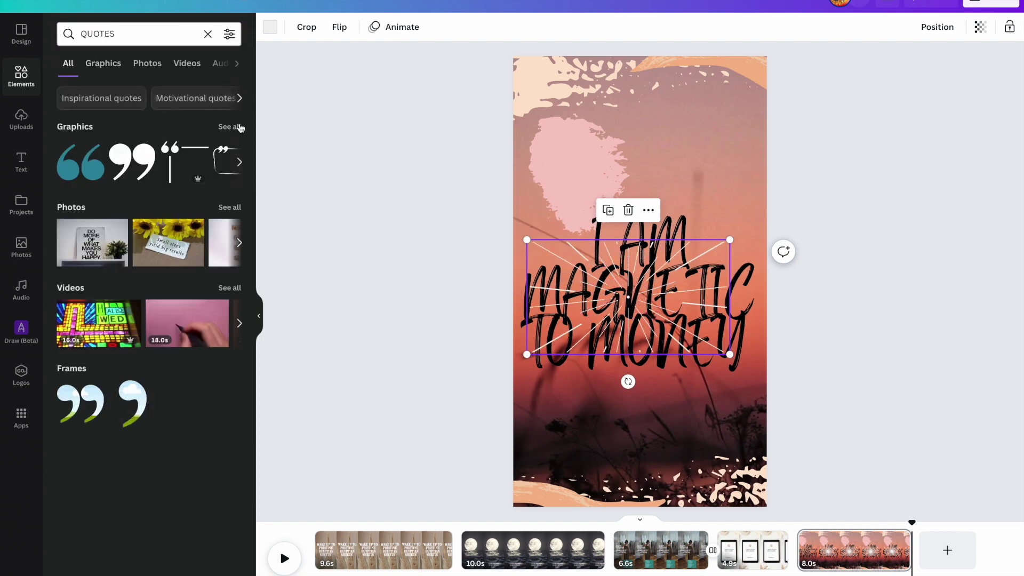
click(229, 108)
drag(93, 242, 565, 202)
drag(669, 152, 677, 87)
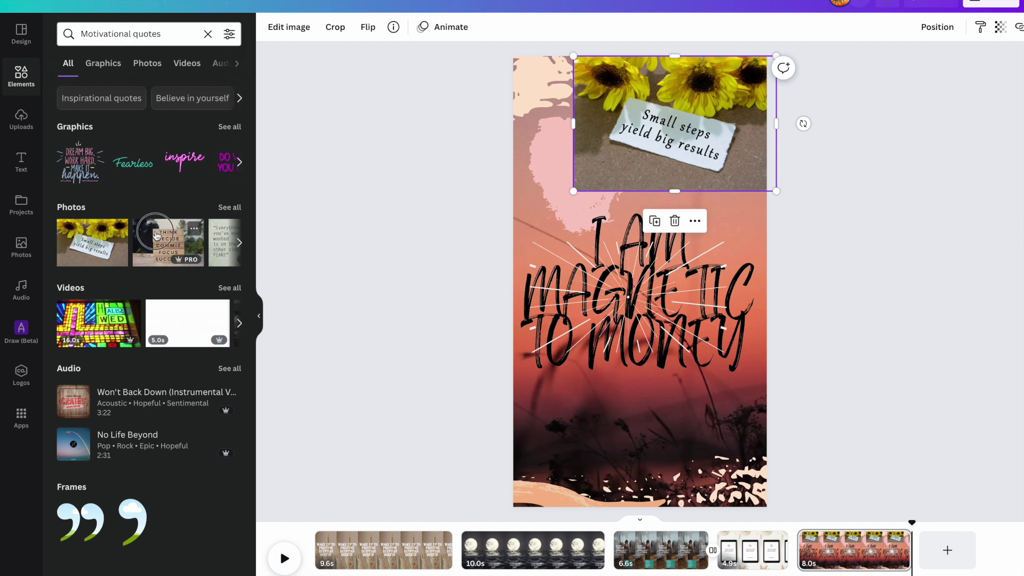
Add the THINK DECIDE COMMIT FOCUS SUCCEED photo, shrink it, and place it below TO MONEY
click(168, 242)
drag(620, 261, 571, 445)
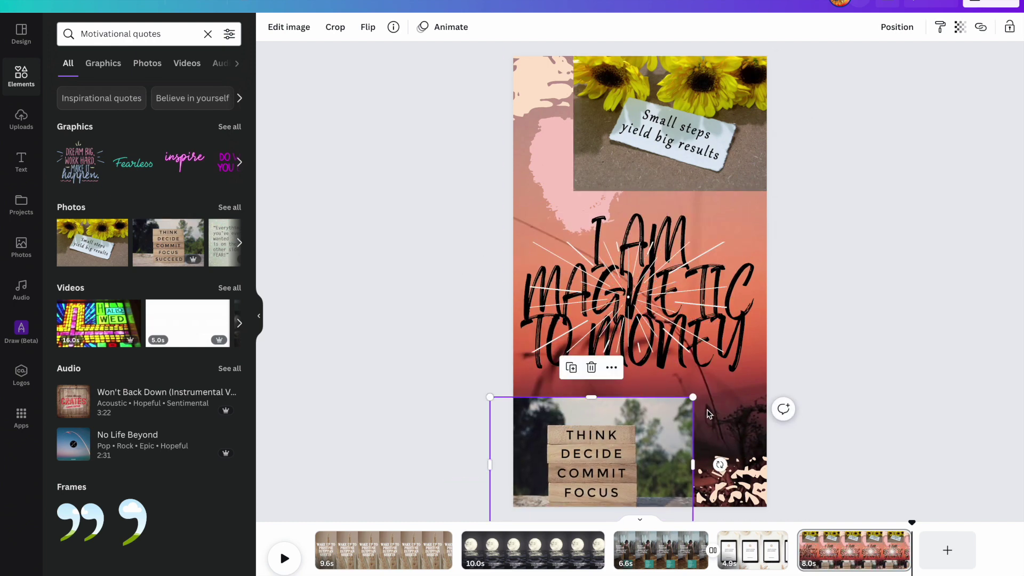
drag(691, 399, 585, 468)
drag(537, 495, 591, 412)
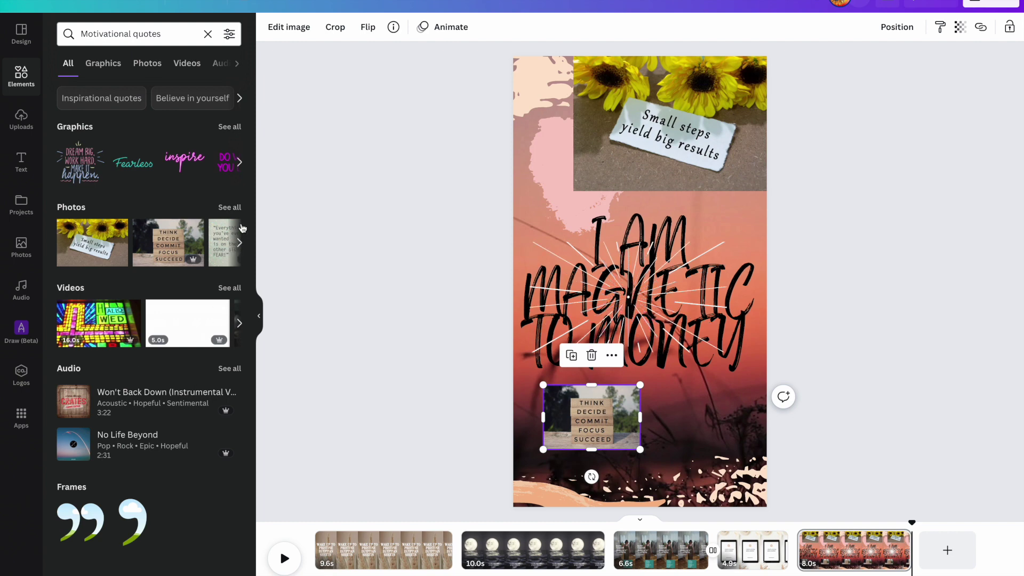
Add the inspire graphic beside the I AM text
click(193, 172)
drag(666, 289, 755, 237)
click(752, 549)
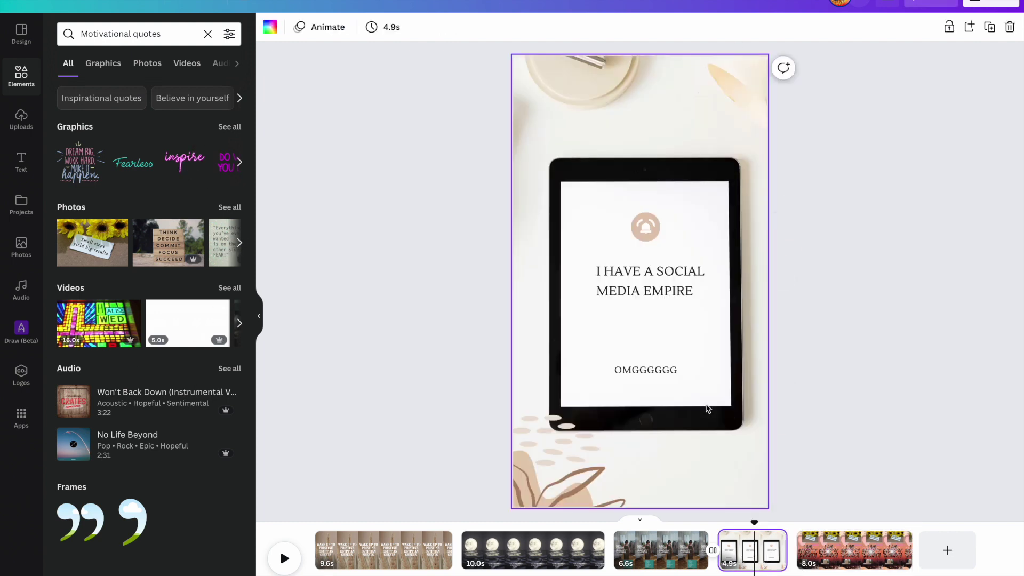
Add the colourful stained-glass video to the tablet page and move it to the top
click(677, 346)
drag(98, 323, 617, 312)
drag(615, 369, 610, 97)
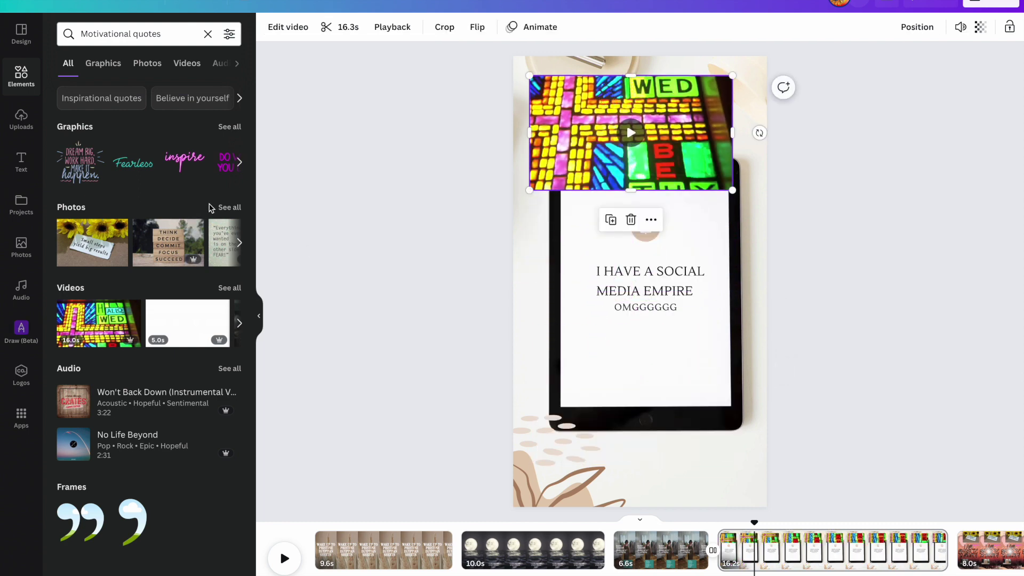
Add the fire video from the default elements and move it to the page bottom
click(31, 92)
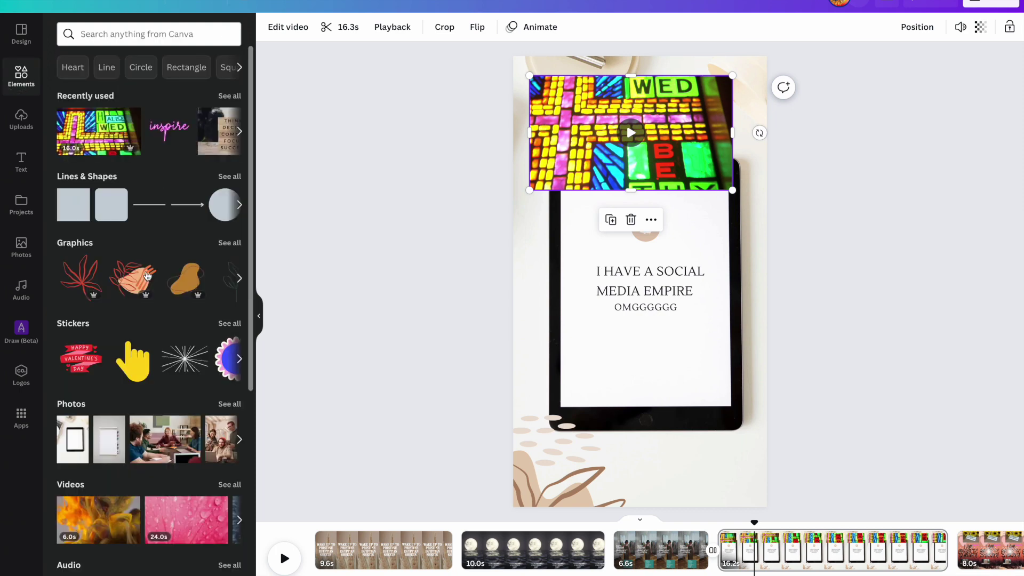
click(121, 536)
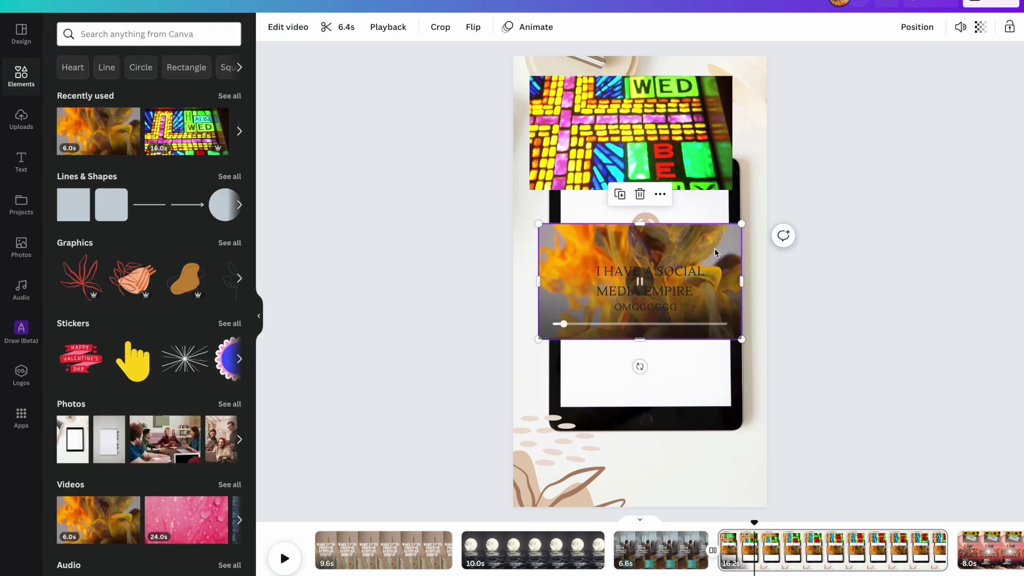
drag(710, 247, 714, 369)
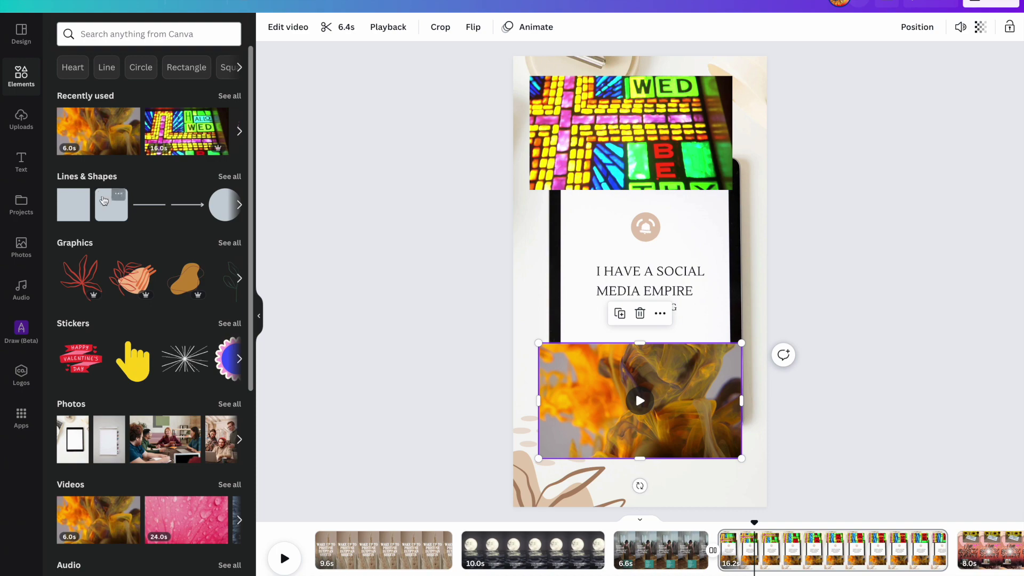
click(21, 34)
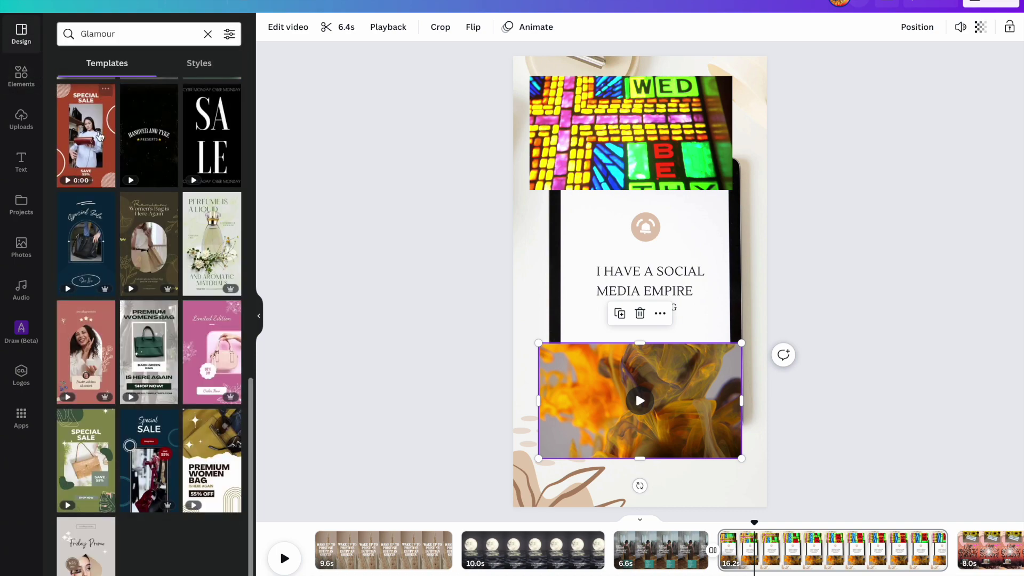
Add the Premium Women's Bag is Here Again template as a new page
click(158, 263)
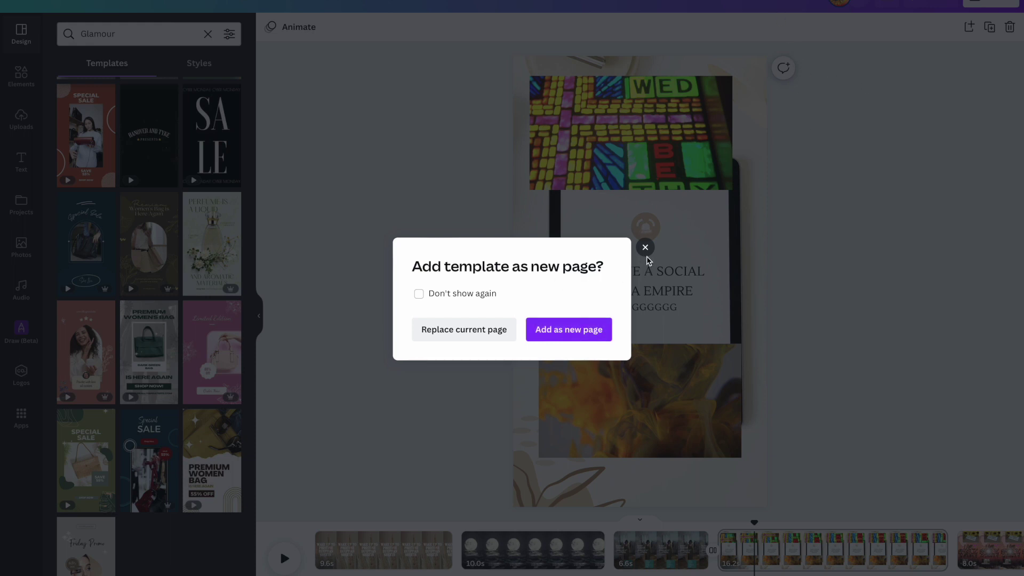
click(601, 331)
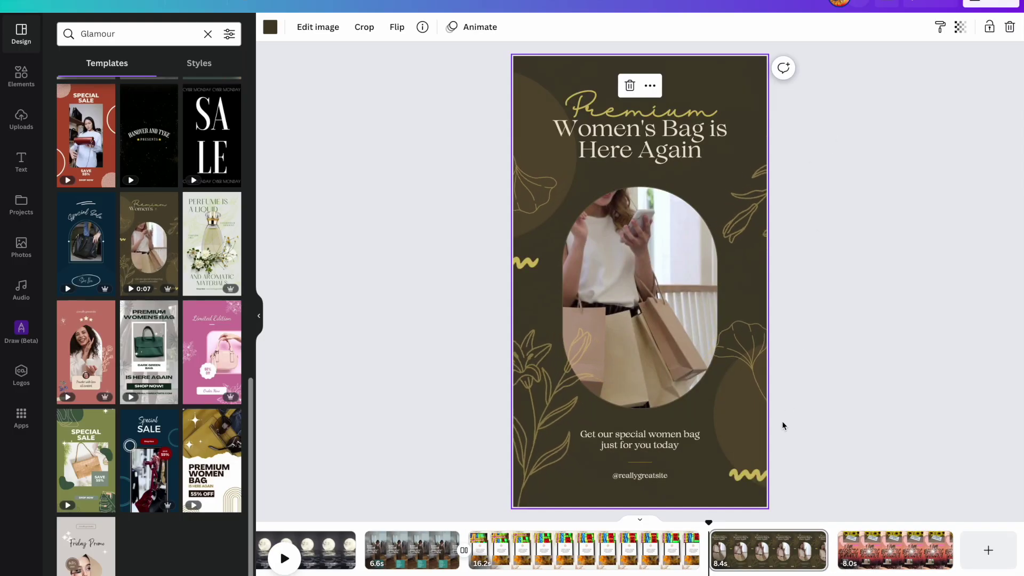
click(922, 561)
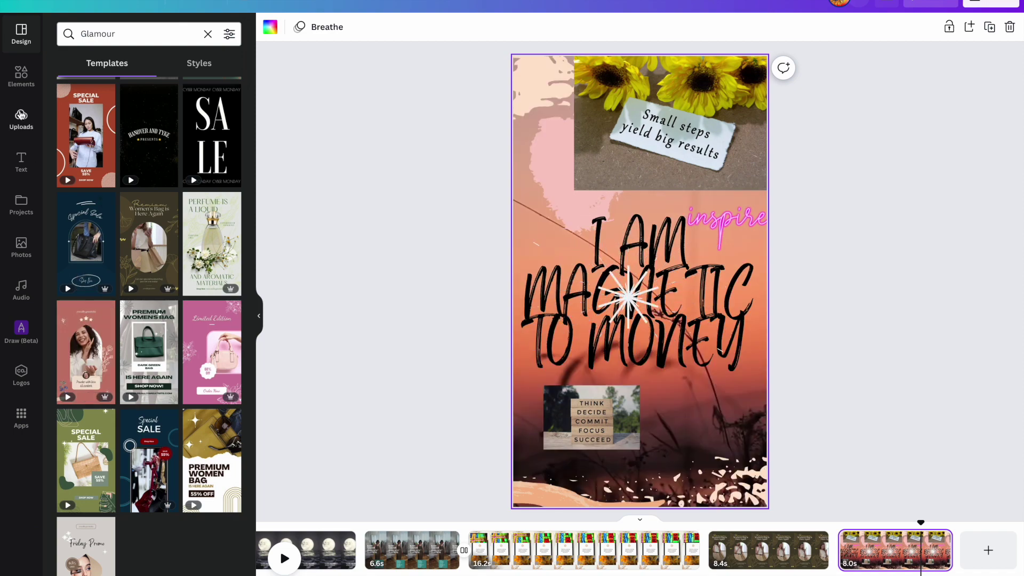
Check the Mind Movies website tab, then return to the Canva editor
click(21, 75)
click(683, 32)
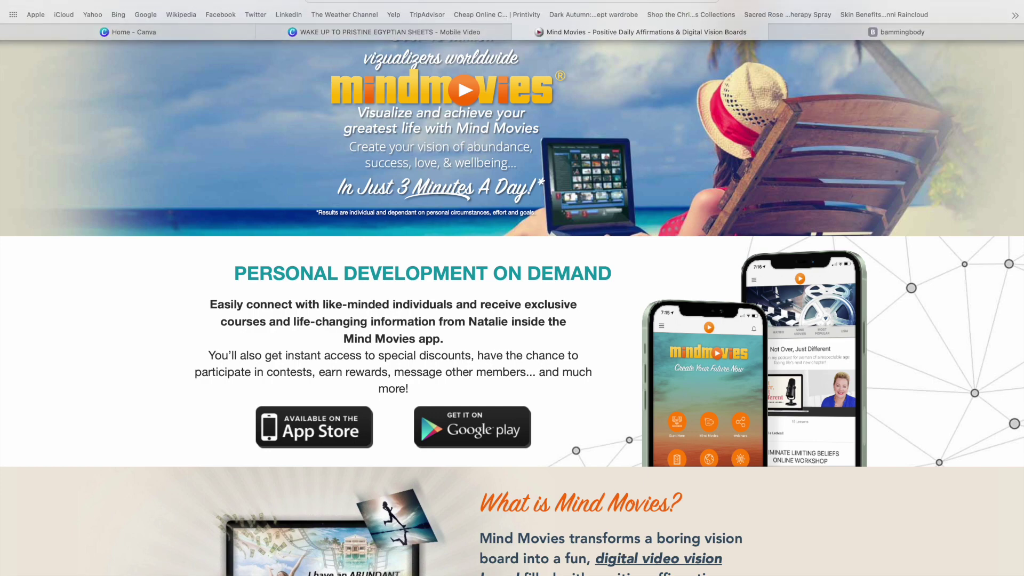
click(496, 33)
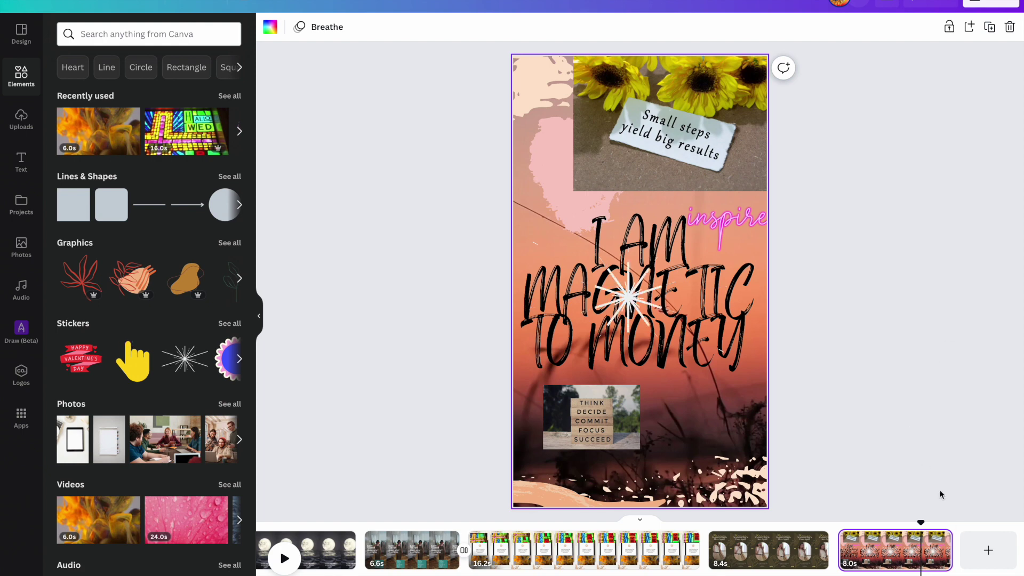
Add a blank final page, search Elements for PSYCHEDLIC, and add the rainbow photo
click(988, 550)
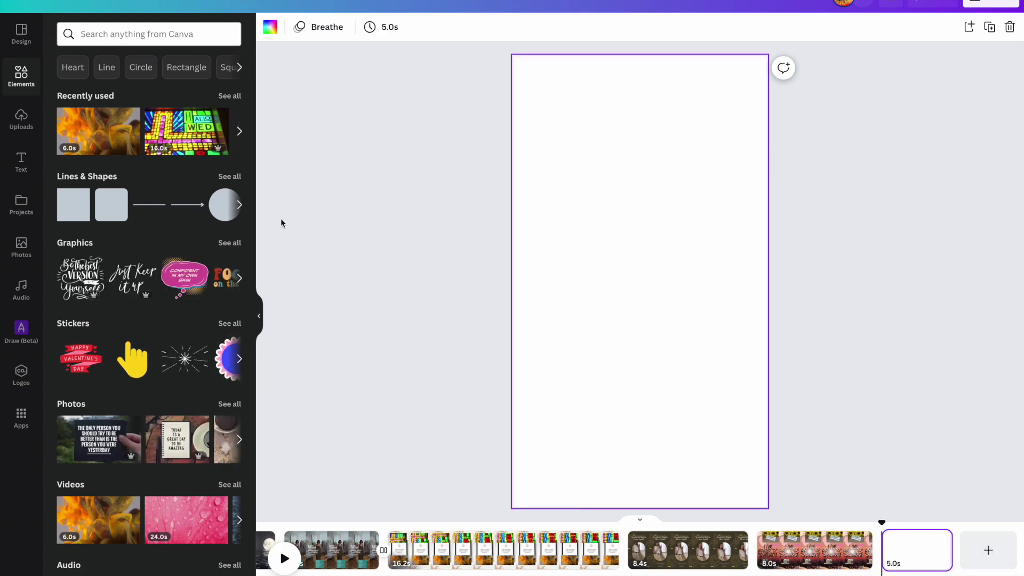
click(85, 31)
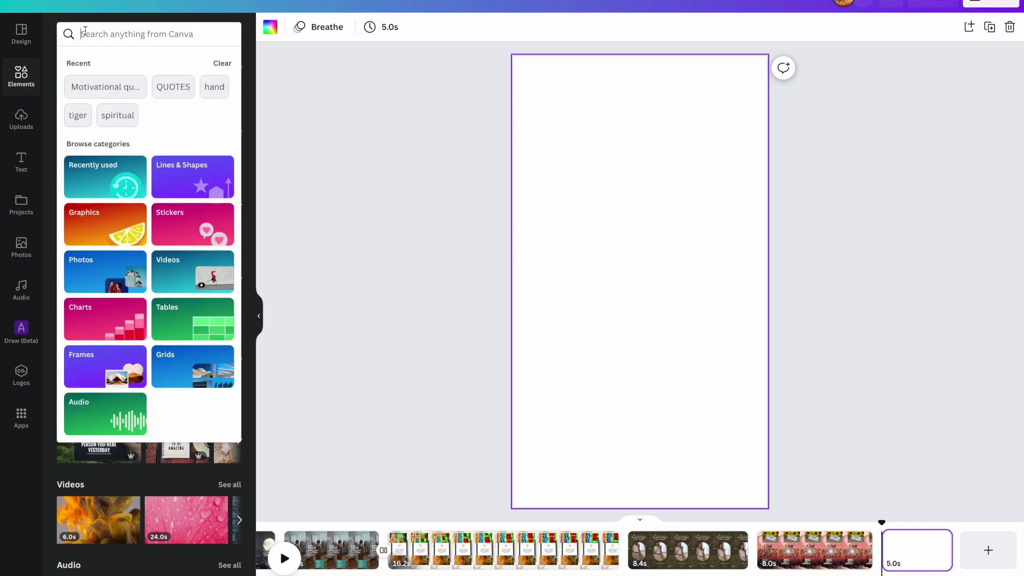
text(PSCHEDLIC)
key(Return)
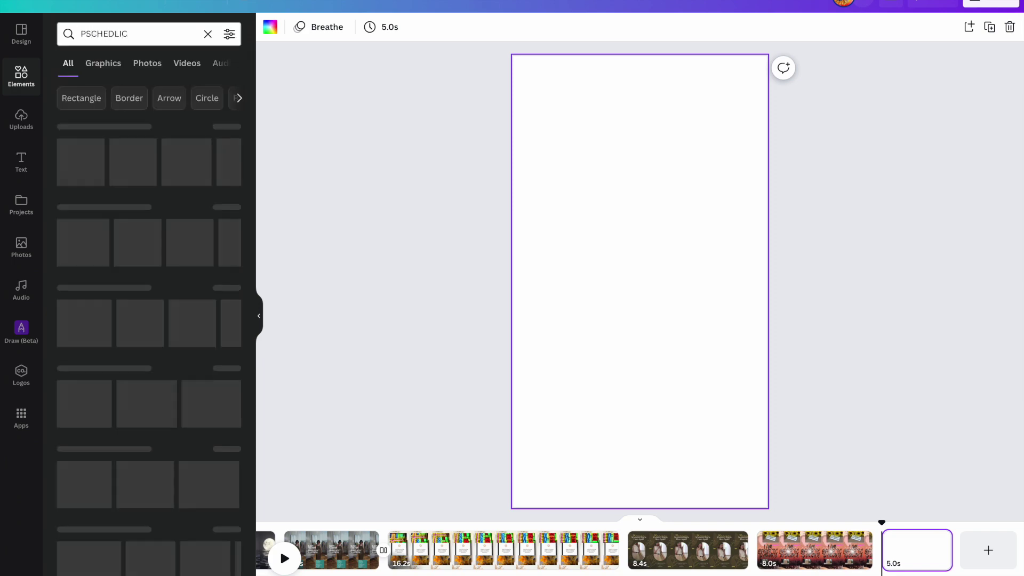
click(92, 33)
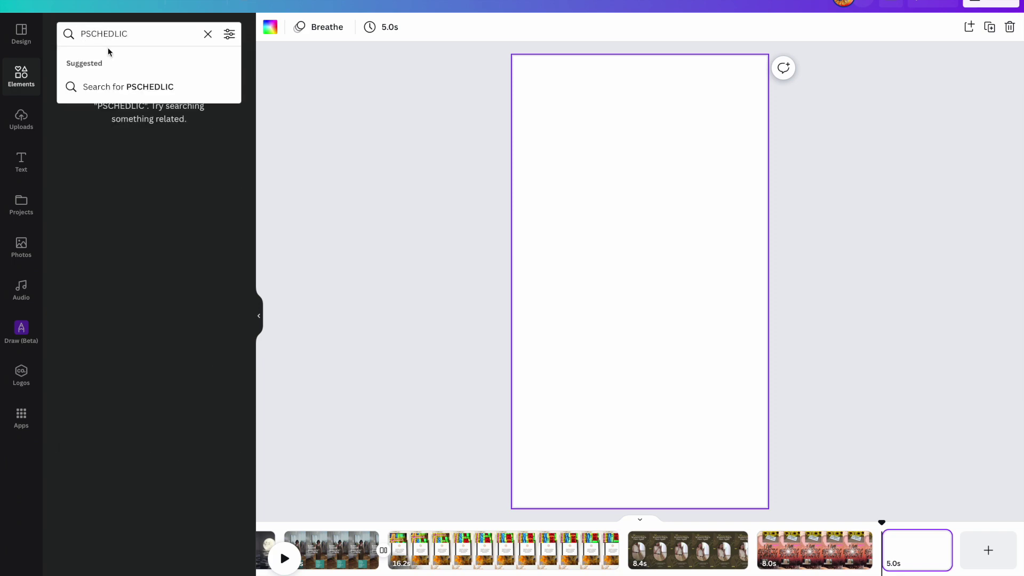
text(Y)
key(Return)
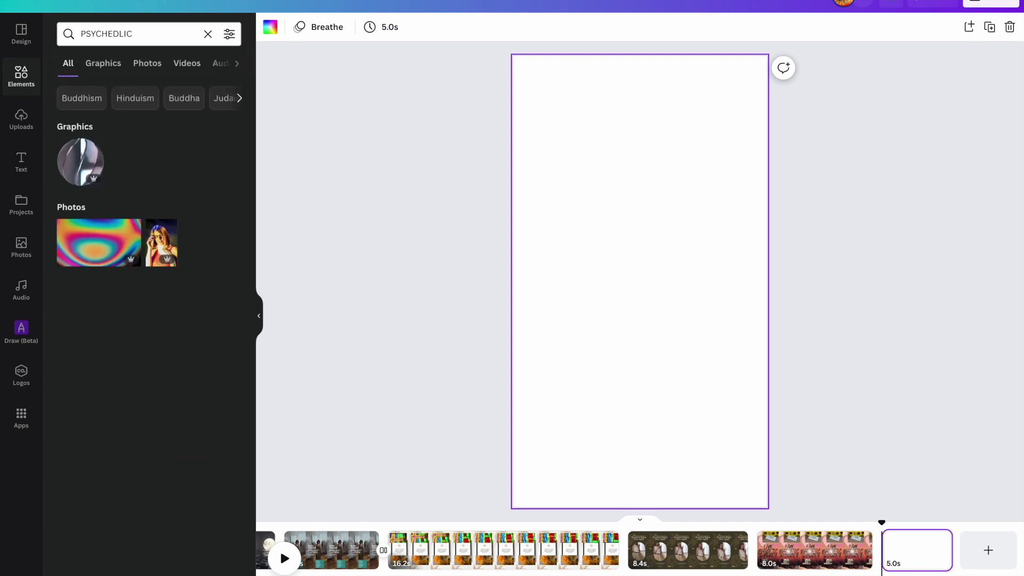
click(100, 223)
Enlarge the rainbow photo, rotate it to 90°, and stretch it to fill the page
drag(704, 292, 664, 123)
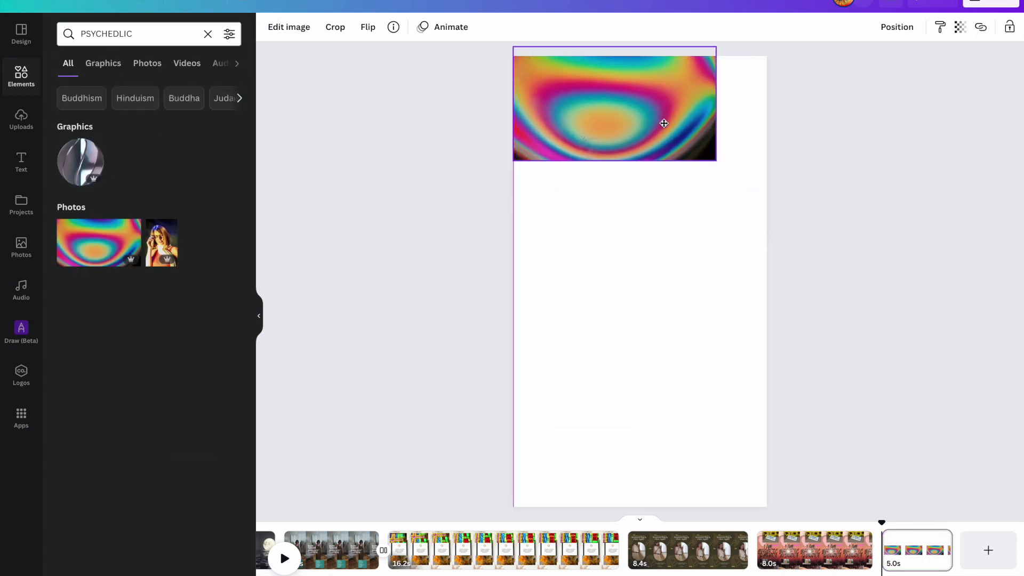
drag(716, 160, 1021, 548)
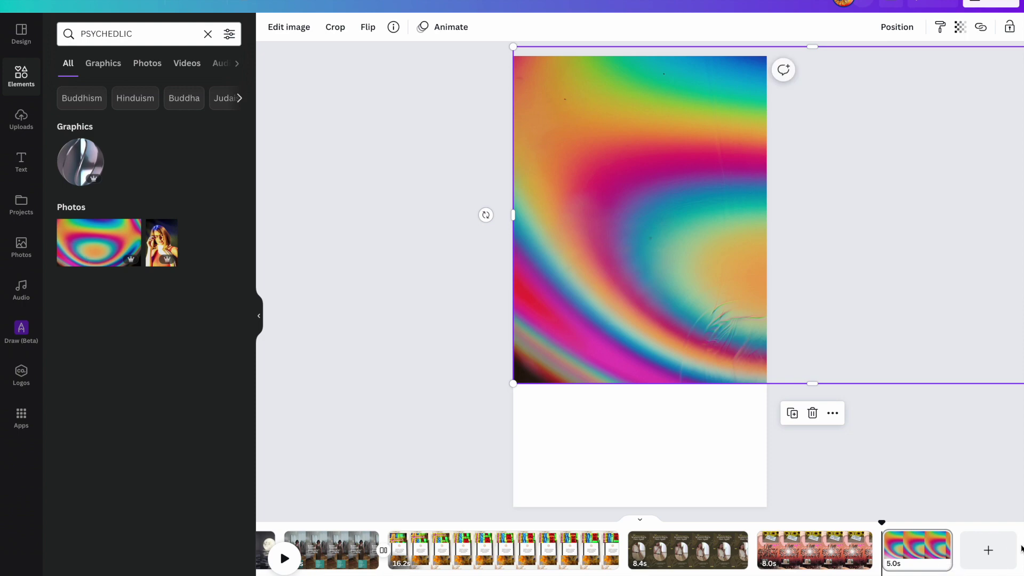
drag(946, 345, 815, 403)
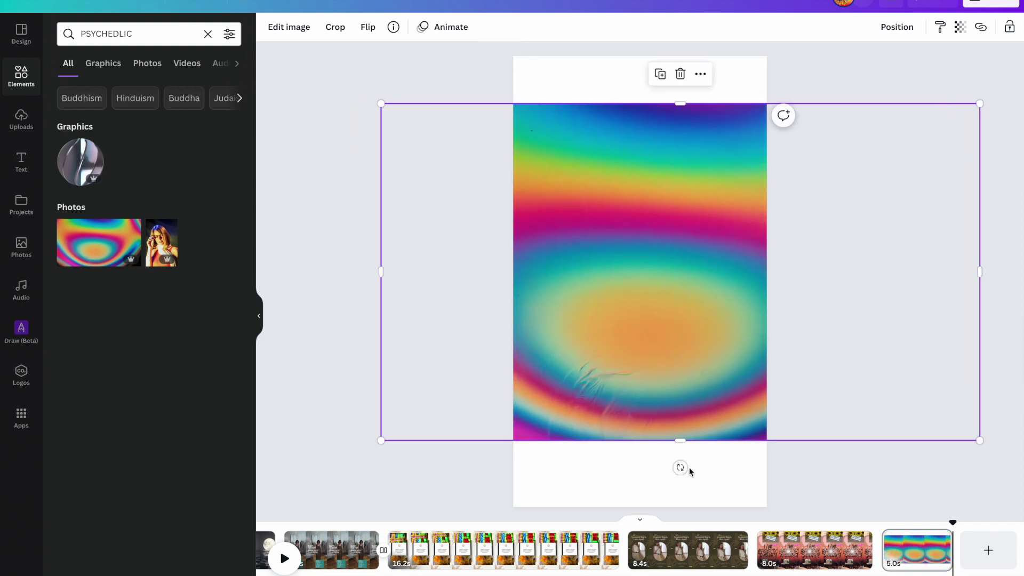
drag(680, 467, 590, 261)
drag(489, 243, 501, 275)
drag(640, 290, 579, 292)
drag(781, 273, 817, 273)
drag(704, 271, 682, 269)
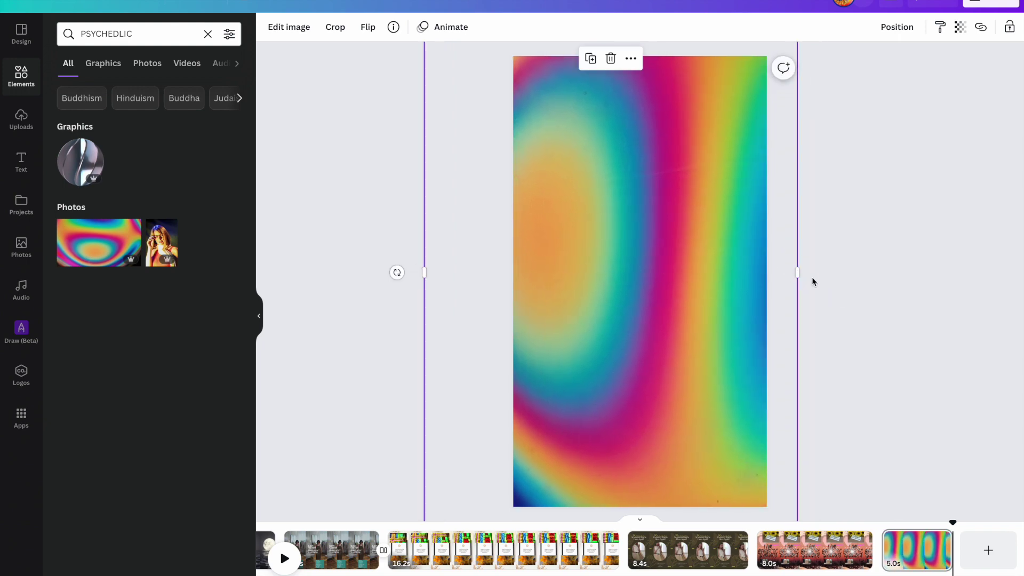
click(823, 235)
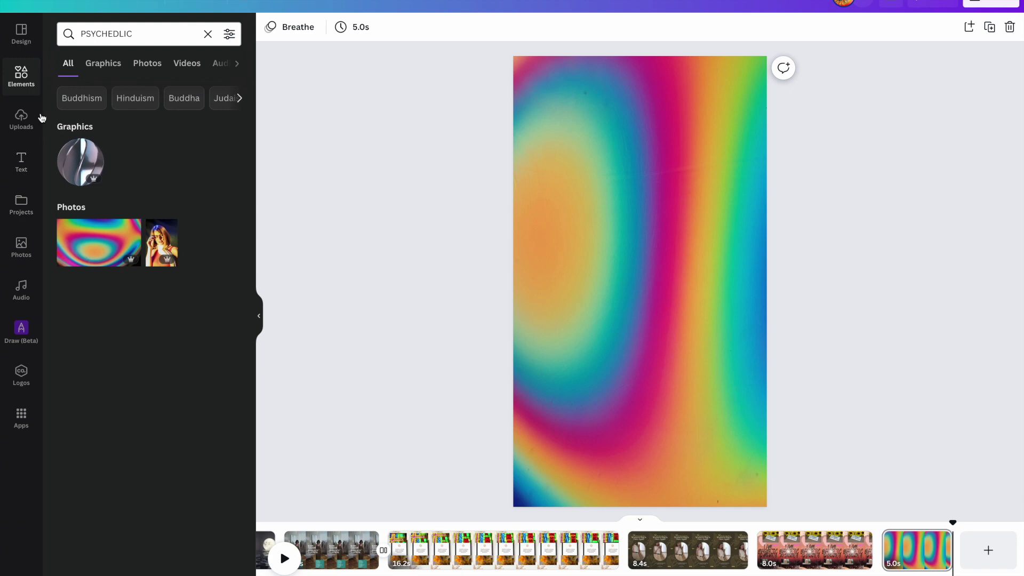
From the Hinduism elements, add the gold Om symbol at the page top
click(167, 230)
click(326, 188)
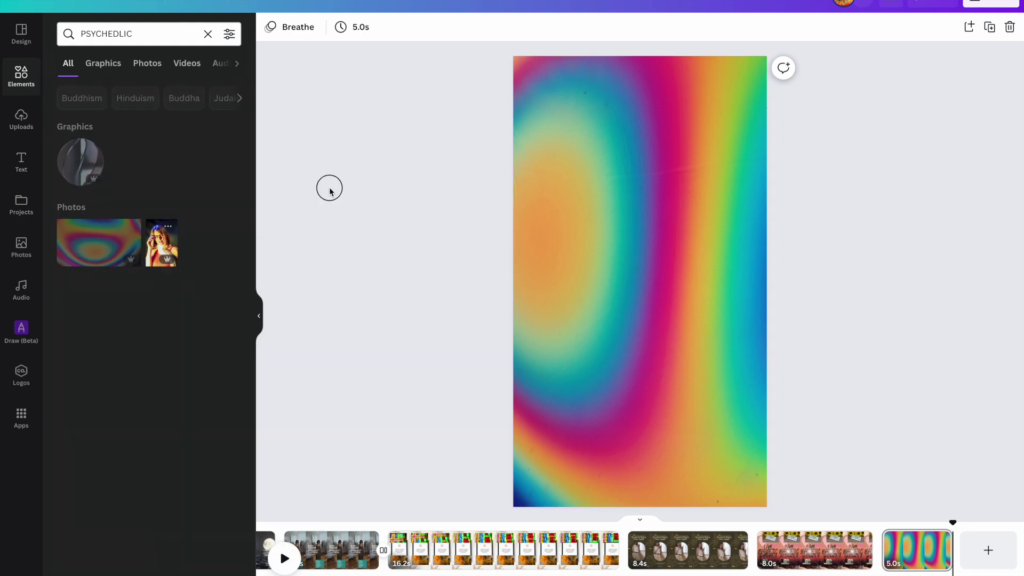
click(135, 98)
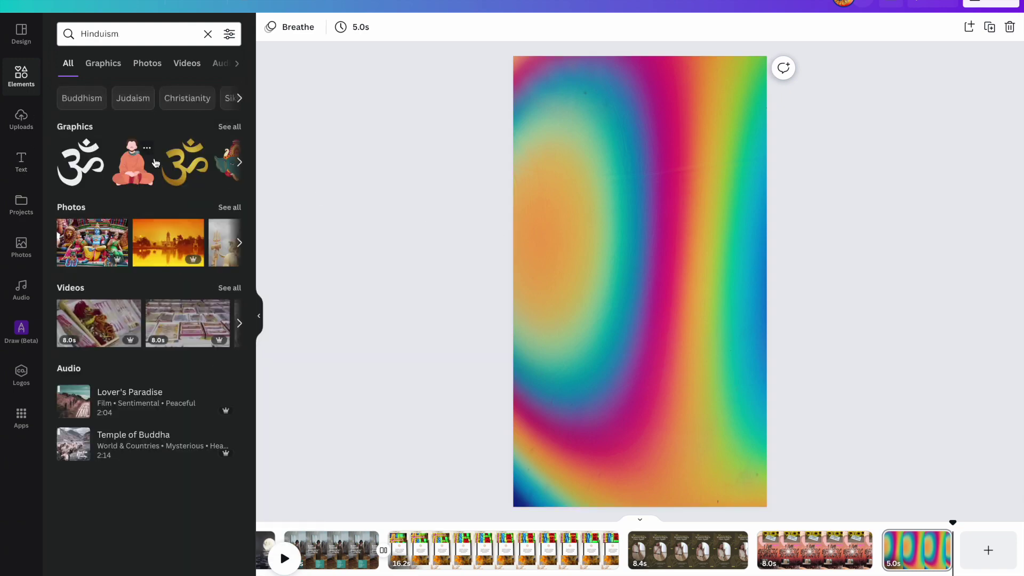
click(181, 163)
drag(668, 299, 617, 119)
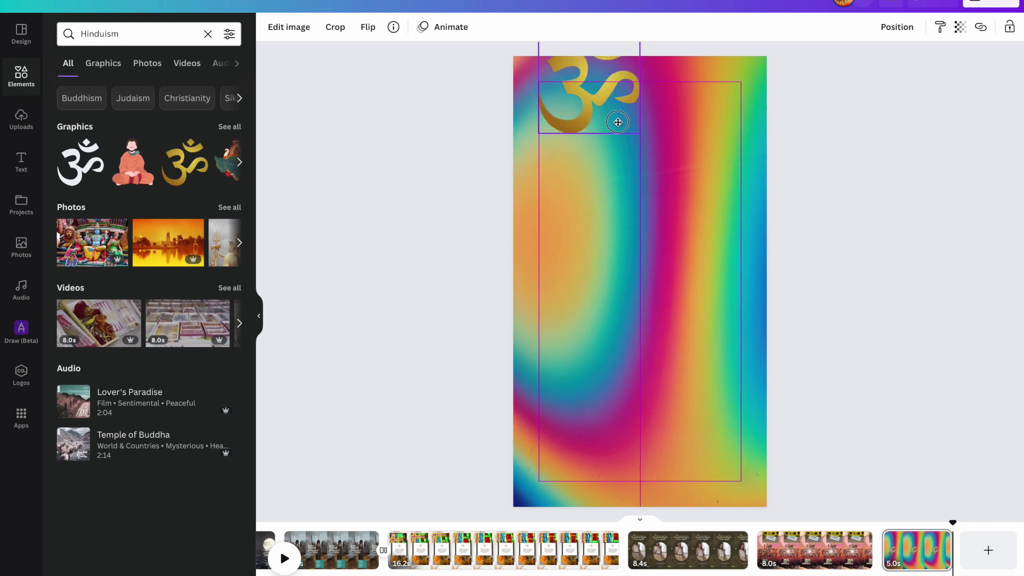
Add the golden temple photo up and right, plus a Ganesha graphic beside it
click(144, 254)
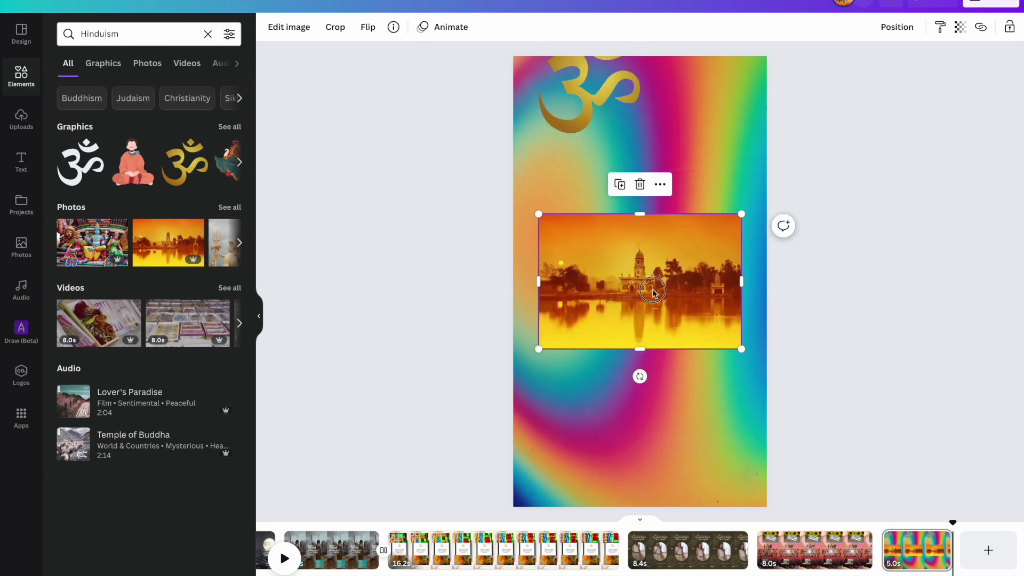
drag(652, 292, 726, 212)
click(225, 169)
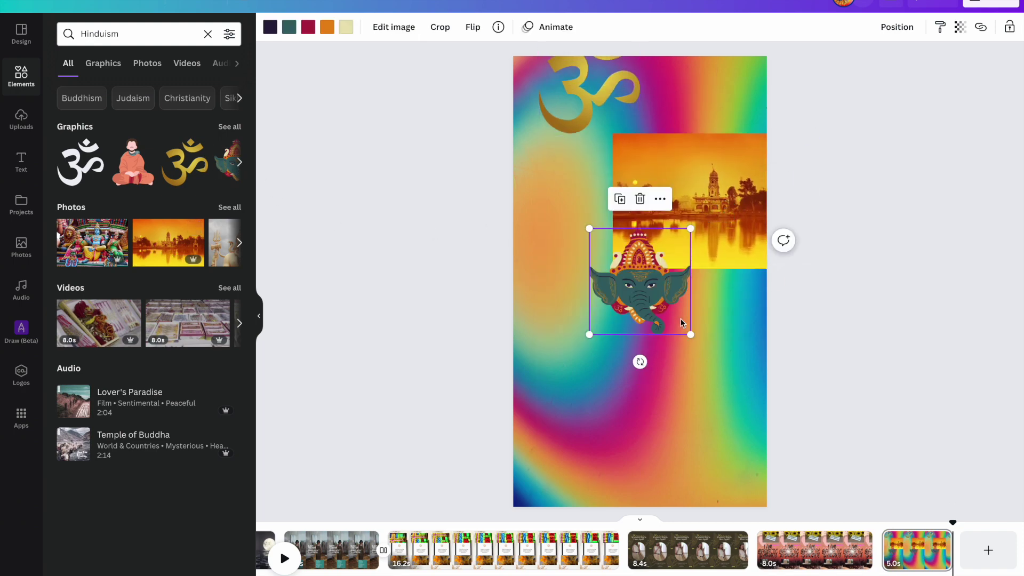